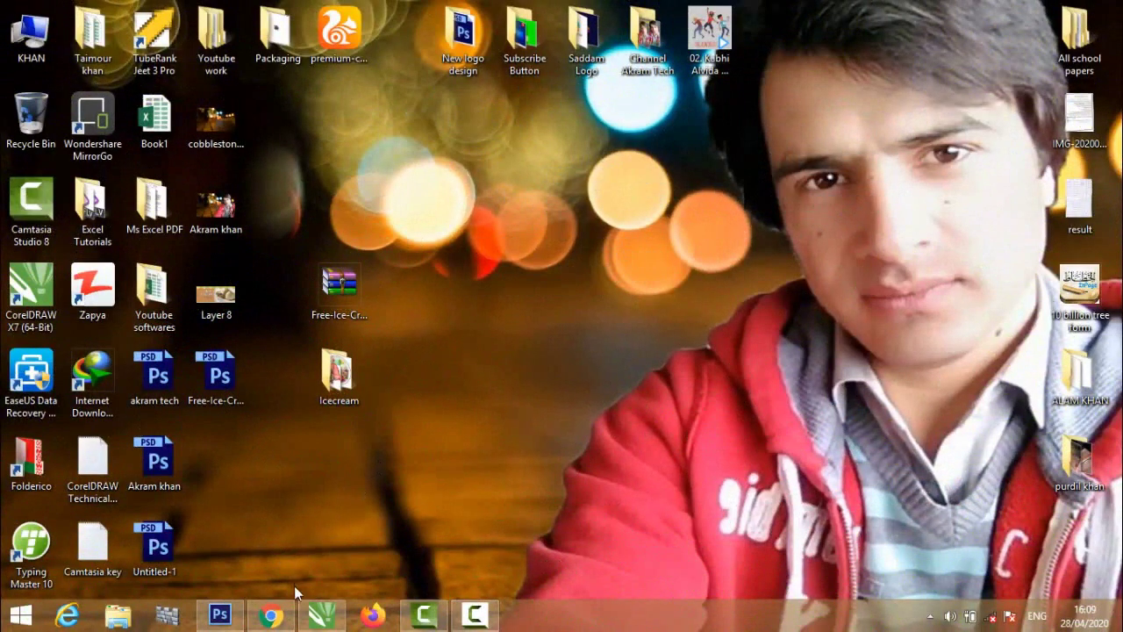
Step: Open the Icecream folder and page through its ice-cream pictures in Photo Viewer
{"action": "double_click", "coordinate": [339, 373]}
{"action": "double_click", "coordinate": [255, 196]}
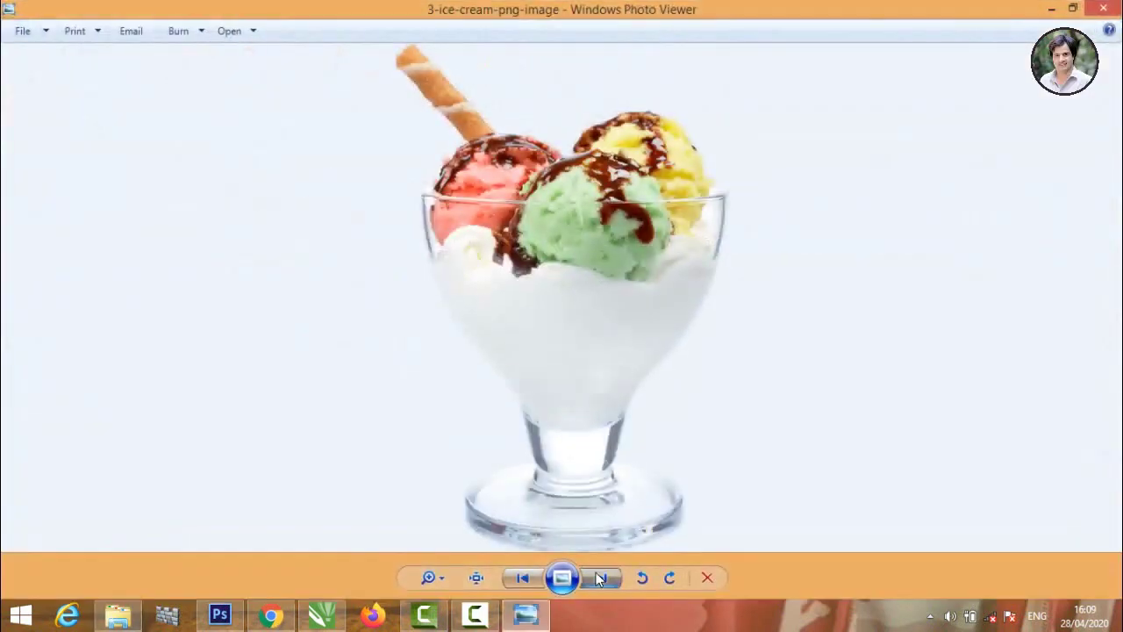
{"action": "left_click", "coordinate": [600, 577]}
{"action": "left_click", "coordinate": [600, 578]}
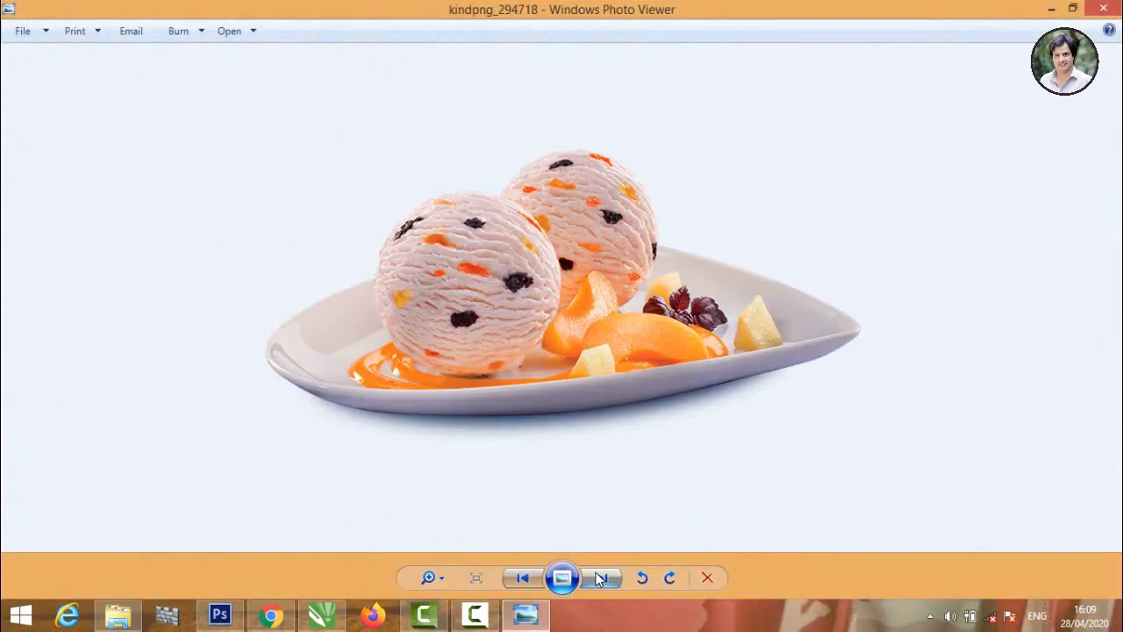
{"action": "left_click", "coordinate": [600, 577]}
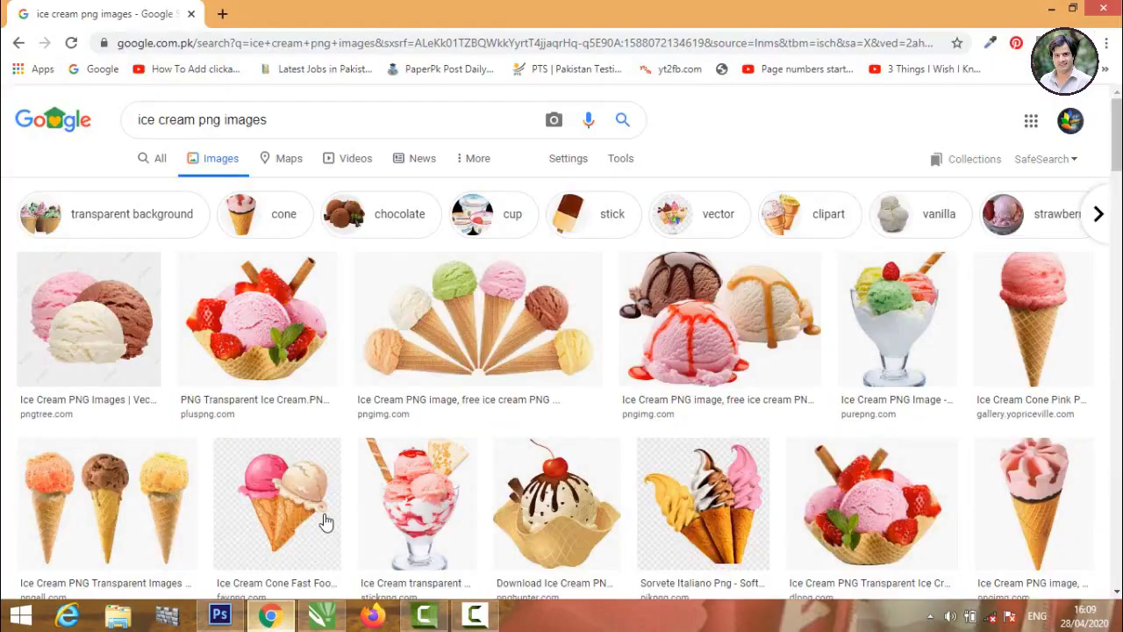
Step: Browse the 'ice cream png images' Google results and preview the chocolate-drizzled ice cream
{"action": "left_click", "coordinate": [271, 615]}
{"action": "left_click", "coordinate": [298, 122]}
{"action": "left_click_drag", "start_coordinate": [268, 121], "coordinate": [134, 123]}
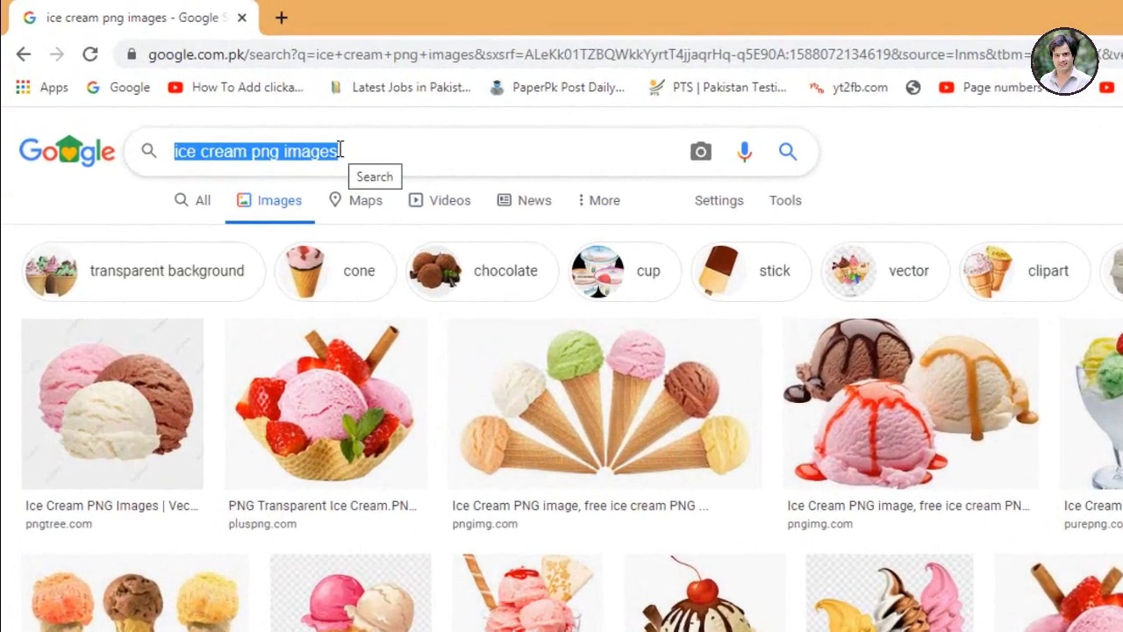
{"action": "left_click", "coordinate": [270, 118]}
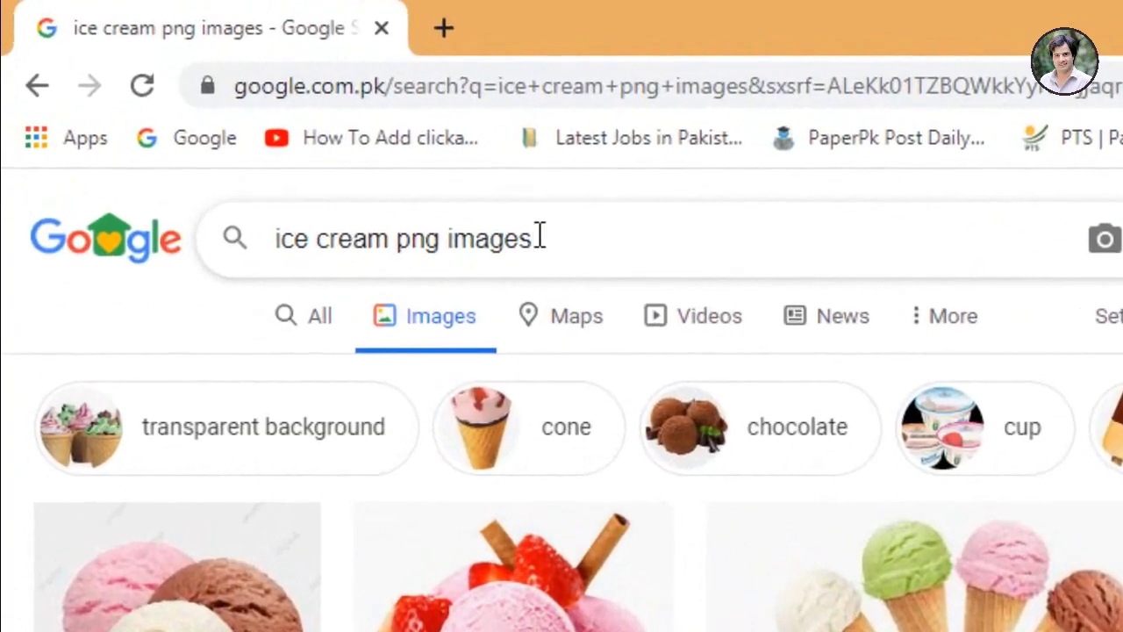
{"action": "scroll", "coordinate": [699, 164], "scroll_direction": "down", "scroll_amount": 5}
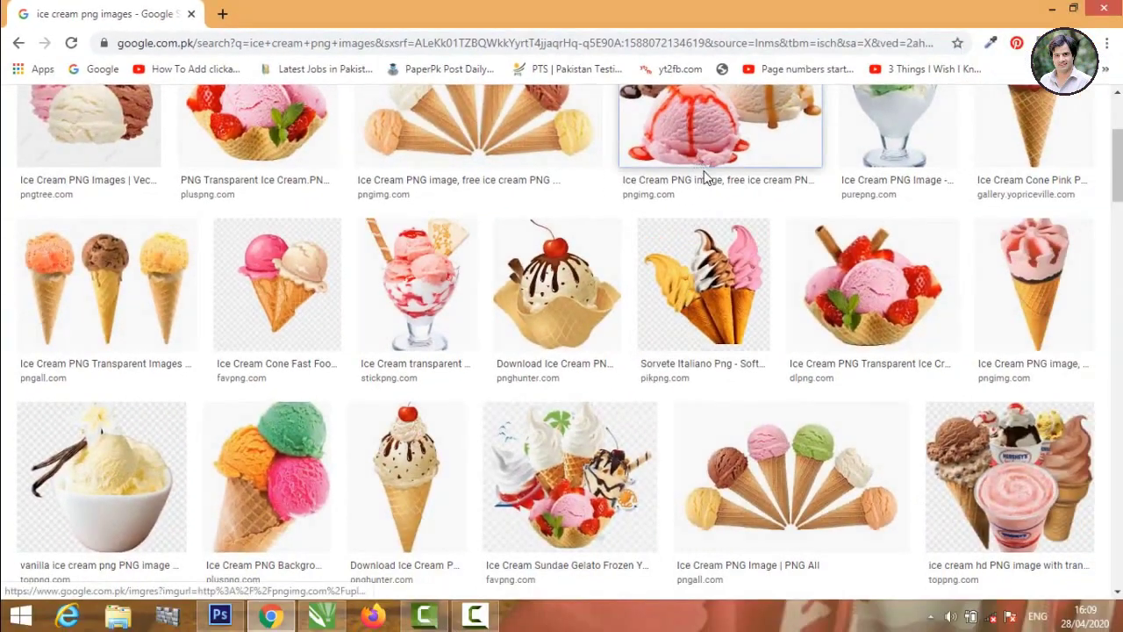
{"action": "left_click", "coordinate": [699, 163]}
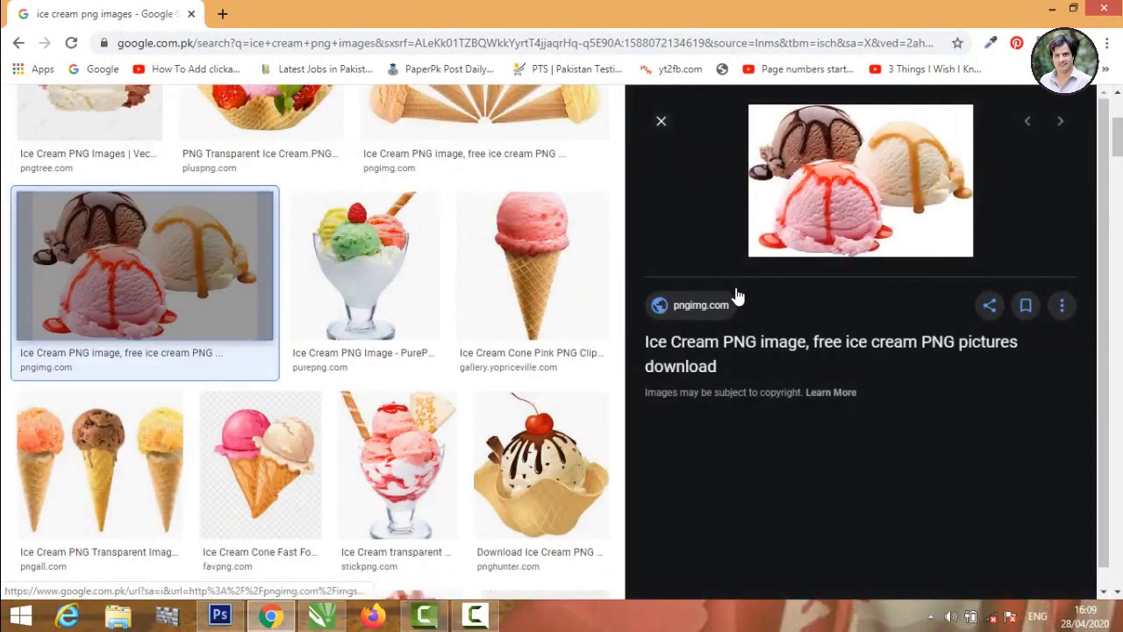
{"action": "scroll", "coordinate": [807, 298], "scroll_direction": "up", "scroll_amount": 1}
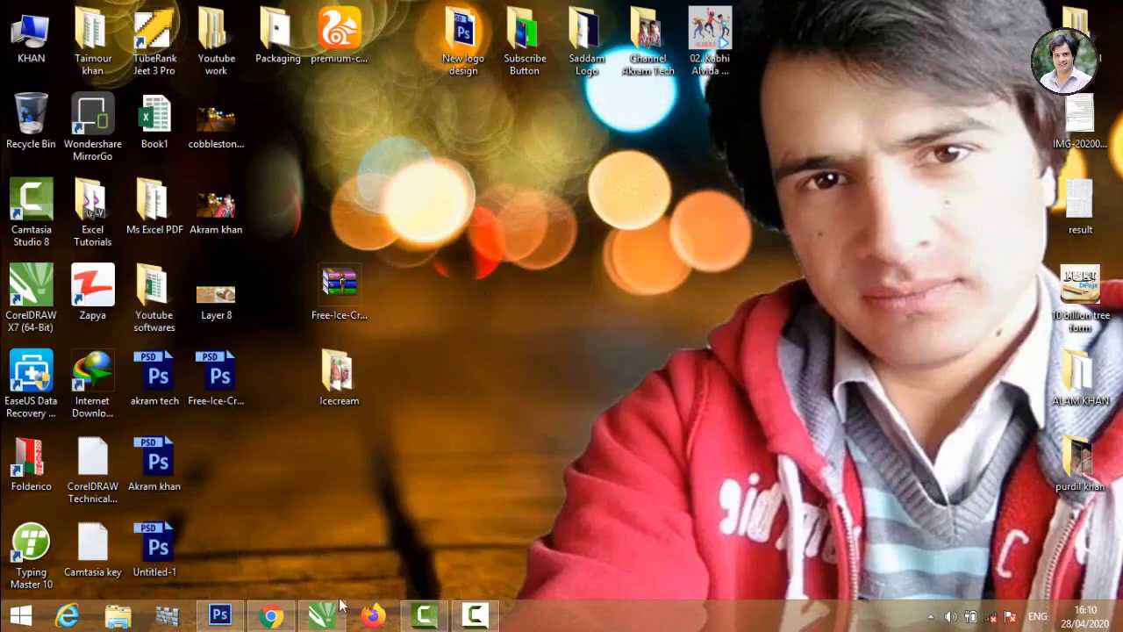
Step: Copy all 13 ice-cream images from the Icecream folder and paste them into CorelDRAW
{"action": "double_click", "coordinate": [354, 373]}
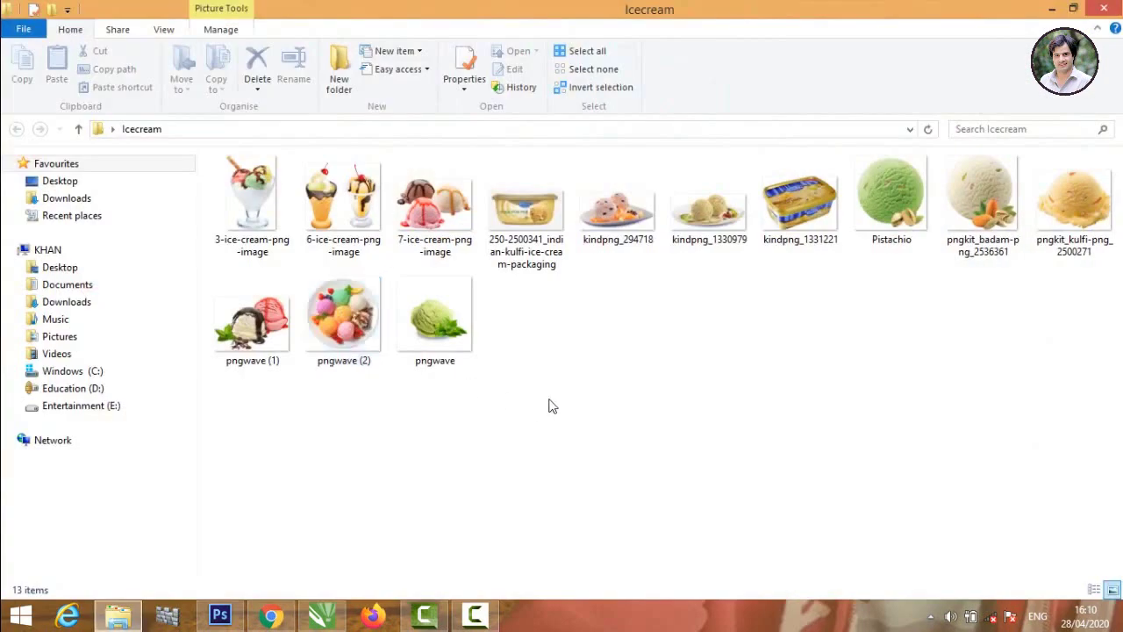
{"action": "key", "text": "ctrl+a"}
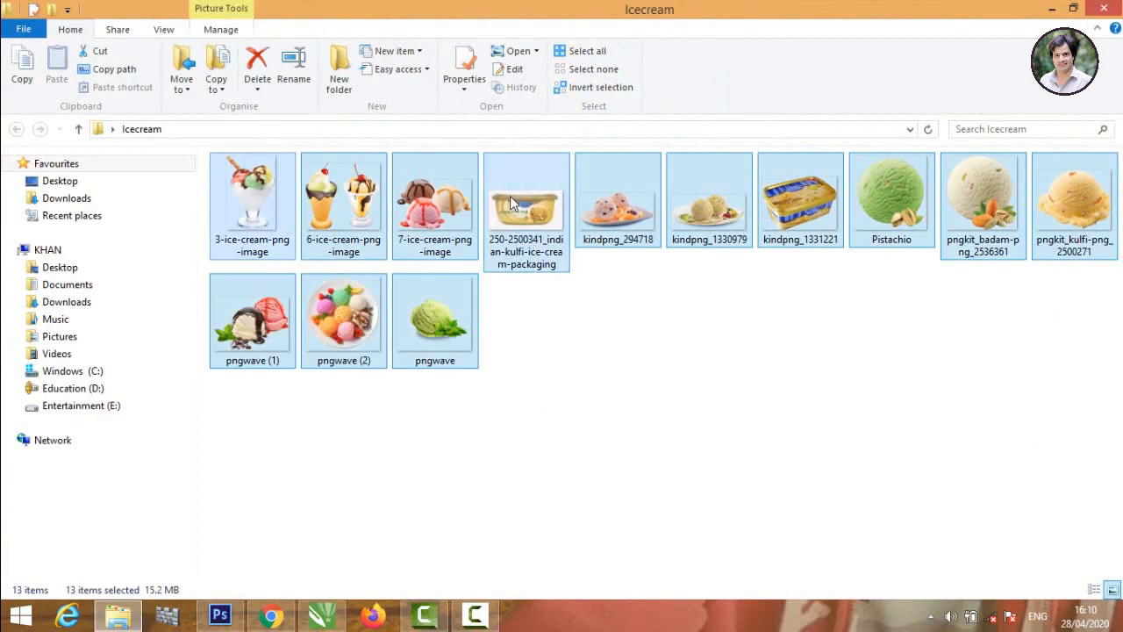
{"action": "key", "text": "ctrl+c"}
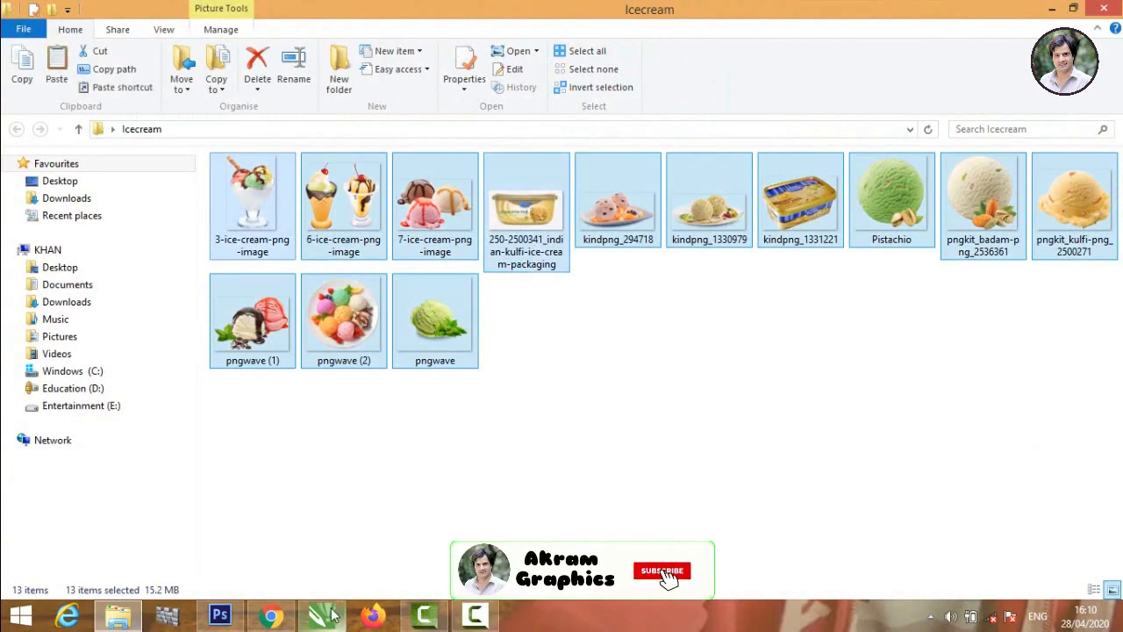
{"action": "left_click", "coordinate": [322, 617]}
{"action": "key", "text": "ctrl+v"}
Step: Draw a rectangle from the page's top-left corner, widened to about 409 × 171 mm
{"action": "scroll", "coordinate": [412, 334], "scroll_direction": "down", "scroll_amount": 3}
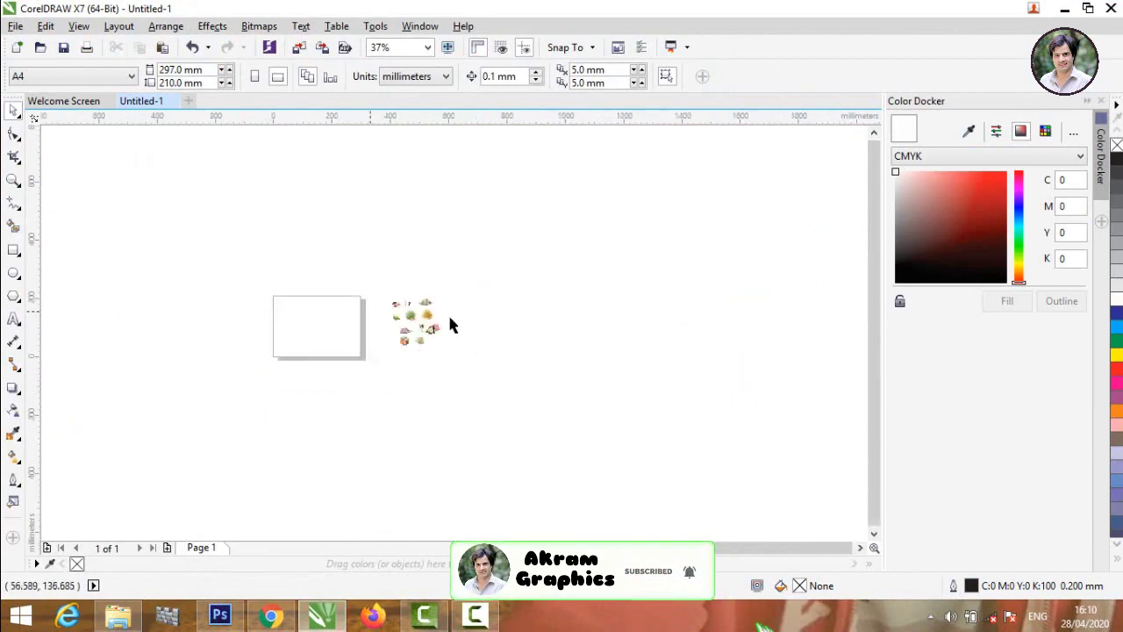
{"action": "scroll", "coordinate": [413, 320], "scroll_direction": "up", "scroll_amount": 2}
{"action": "scroll", "coordinate": [403, 325], "scroll_direction": "up", "scroll_amount": 2}
{"action": "scroll", "coordinate": [412, 315], "scroll_direction": "up", "scroll_amount": 1}
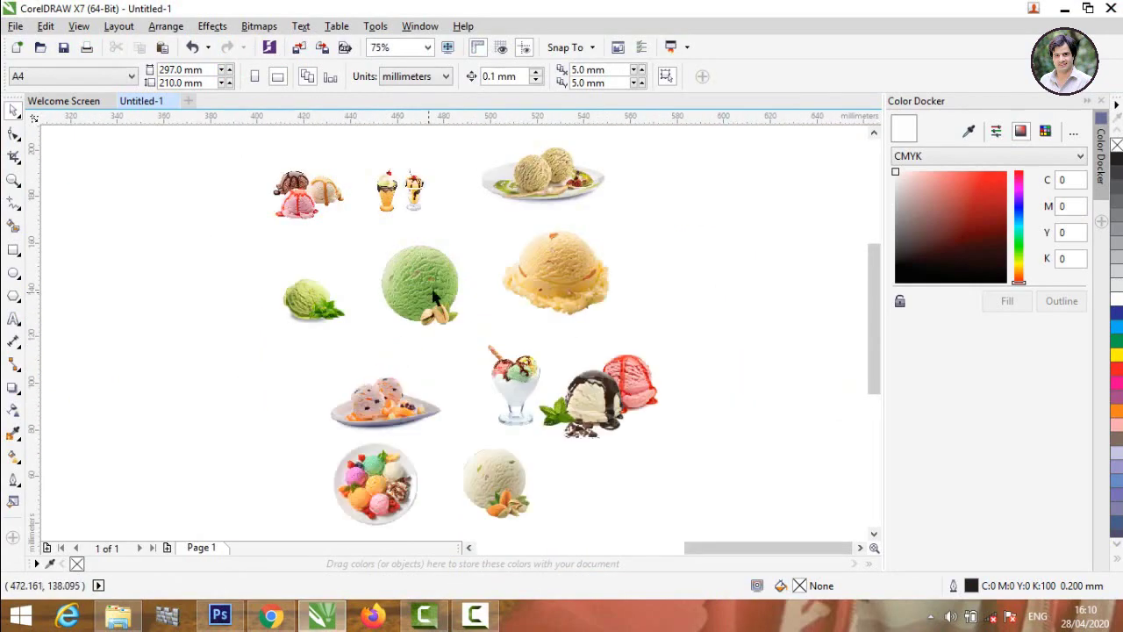
{"action": "scroll", "coordinate": [402, 369], "scroll_direction": "down", "scroll_amount": 2}
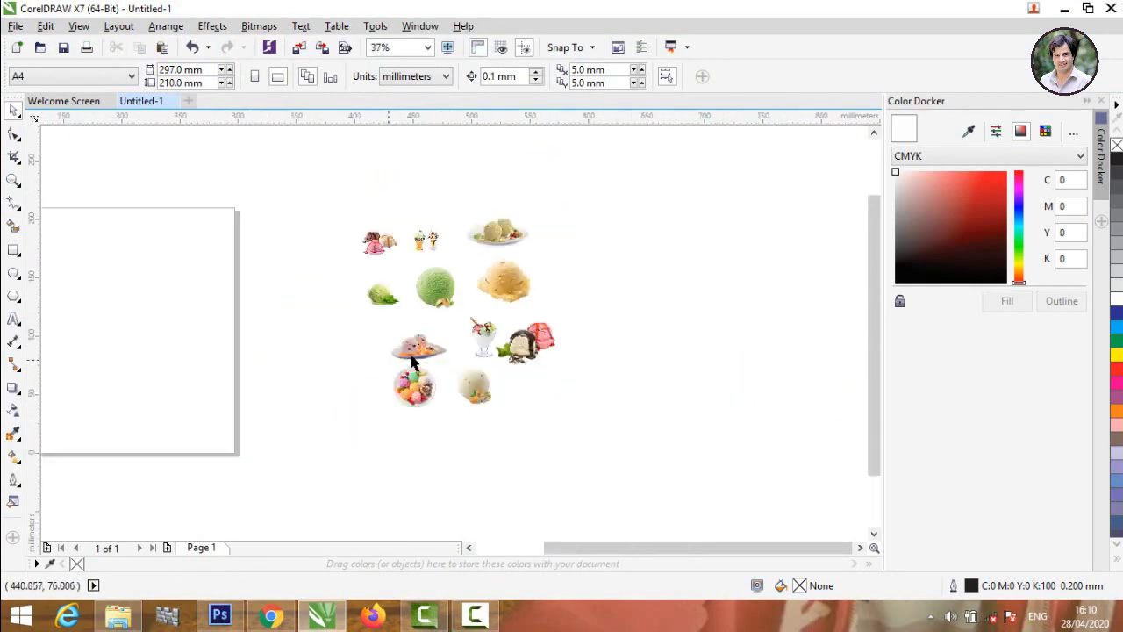
{"action": "scroll", "coordinate": [403, 360], "scroll_direction": "down", "scroll_amount": 3}
{"action": "scroll", "coordinate": [342, 327], "scroll_direction": "up", "scroll_amount": 2}
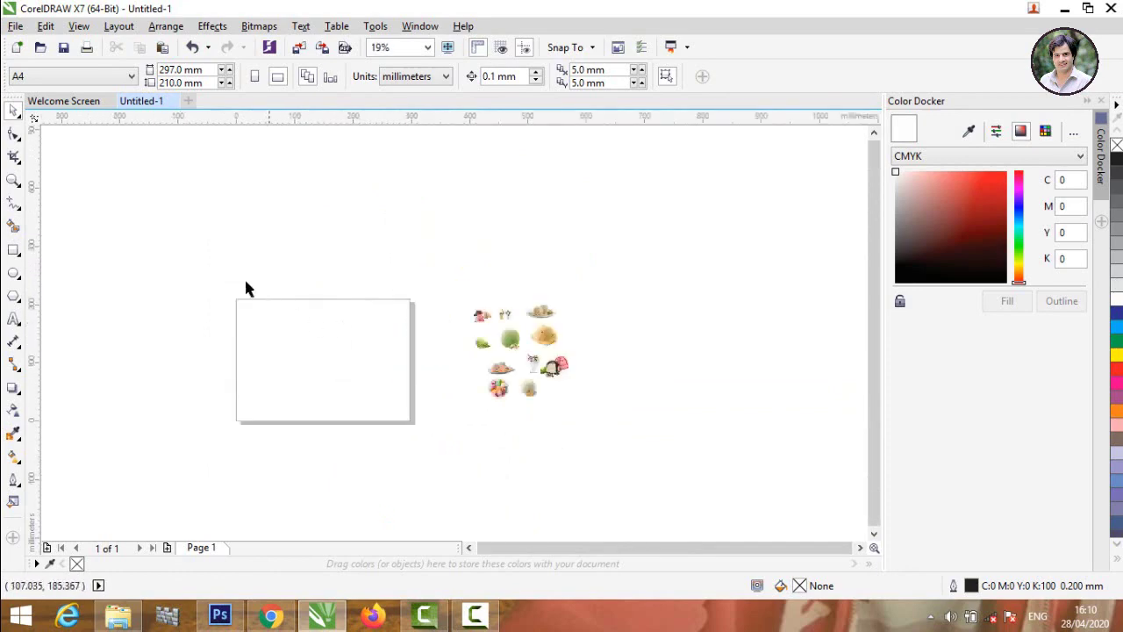
{"action": "left_click", "coordinate": [13, 251]}
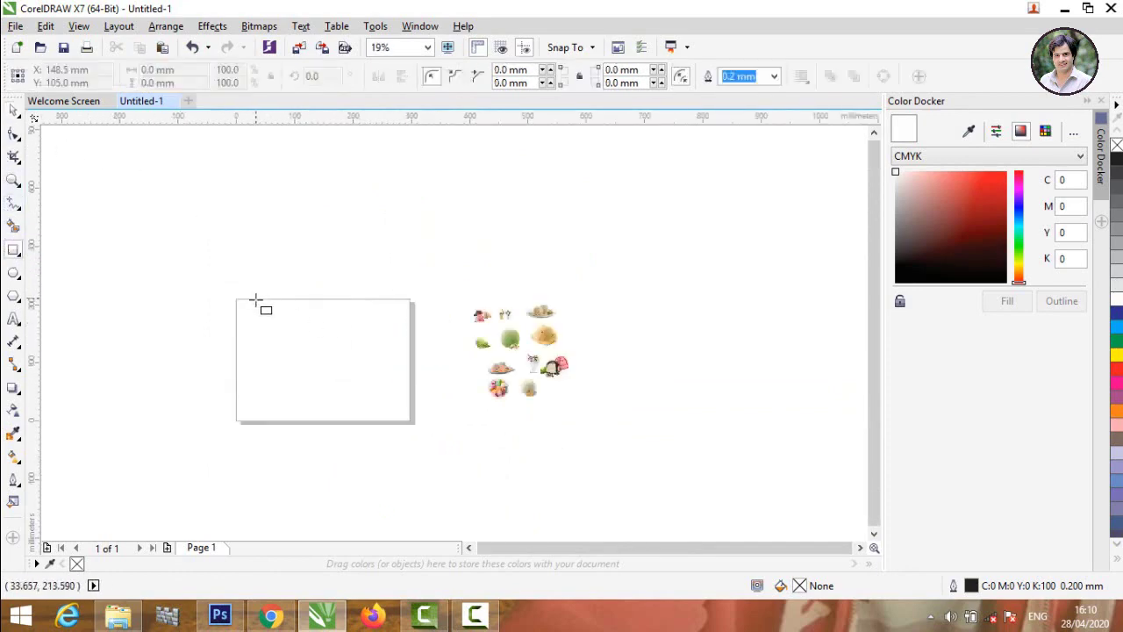
{"action": "left_click_drag", "start_coordinate": [235, 299], "coordinate": [361, 401]}
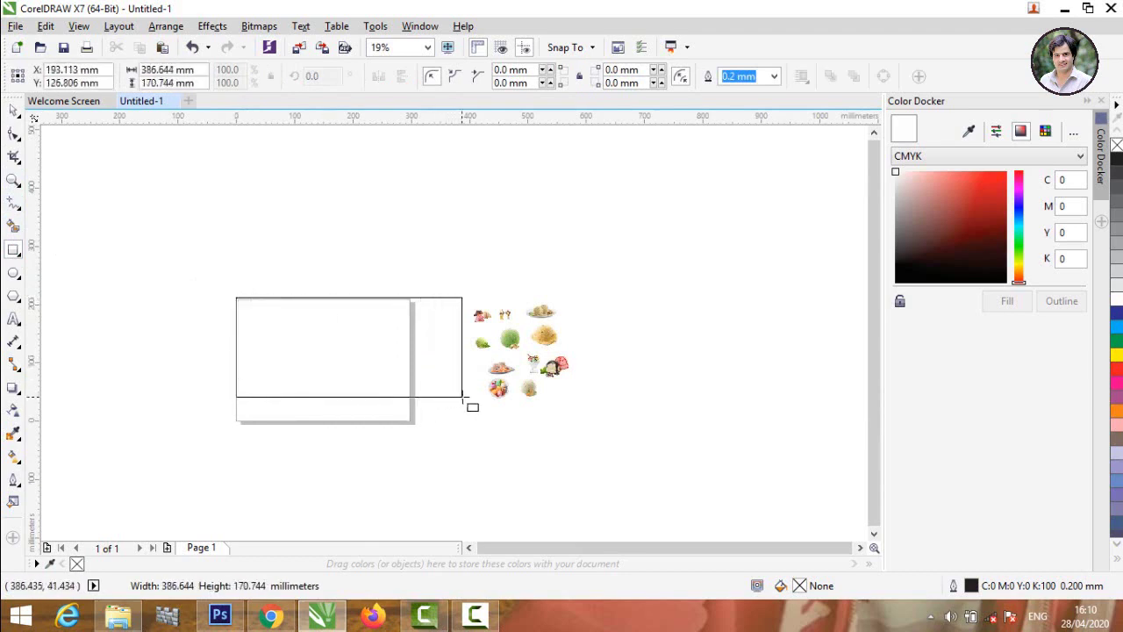
{"action": "left_click_drag", "start_coordinate": [362, 401], "coordinate": [475, 398]}
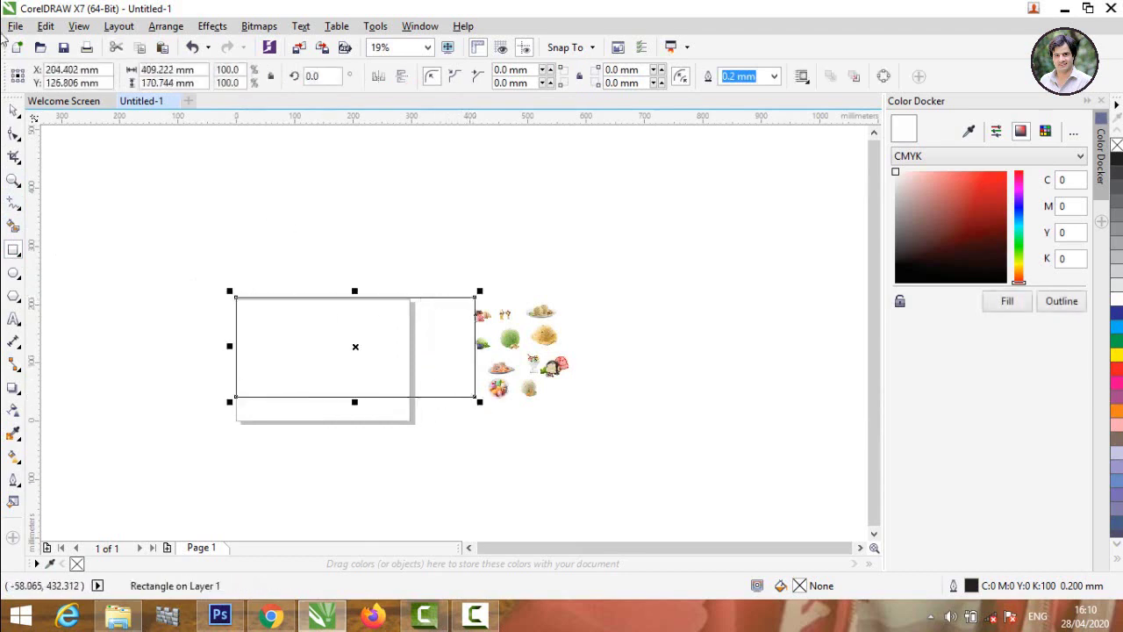
Step: Nudge the empty banner rectangle slightly left and deselect it
{"action": "left_click", "coordinate": [14, 111]}
{"action": "left_click", "coordinate": [65, 170]}
{"action": "scroll", "coordinate": [389, 331], "scroll_direction": "up", "scroll_amount": 2}
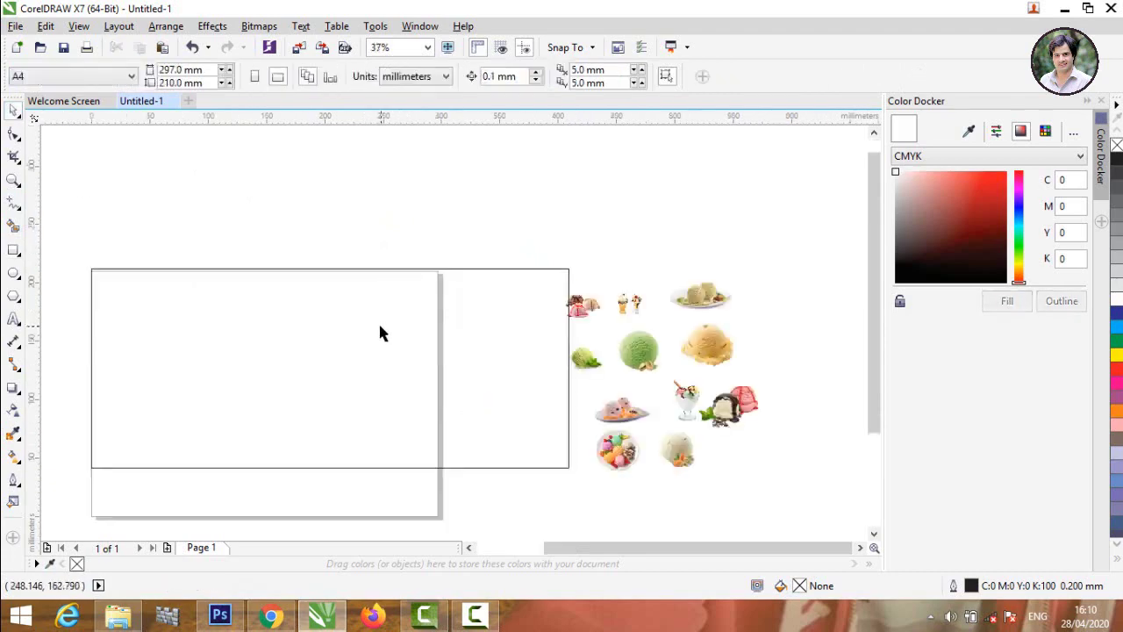
{"action": "left_click_drag", "start_coordinate": [432, 332], "coordinate": [424, 332]}
{"action": "key", "text": "Escape"}
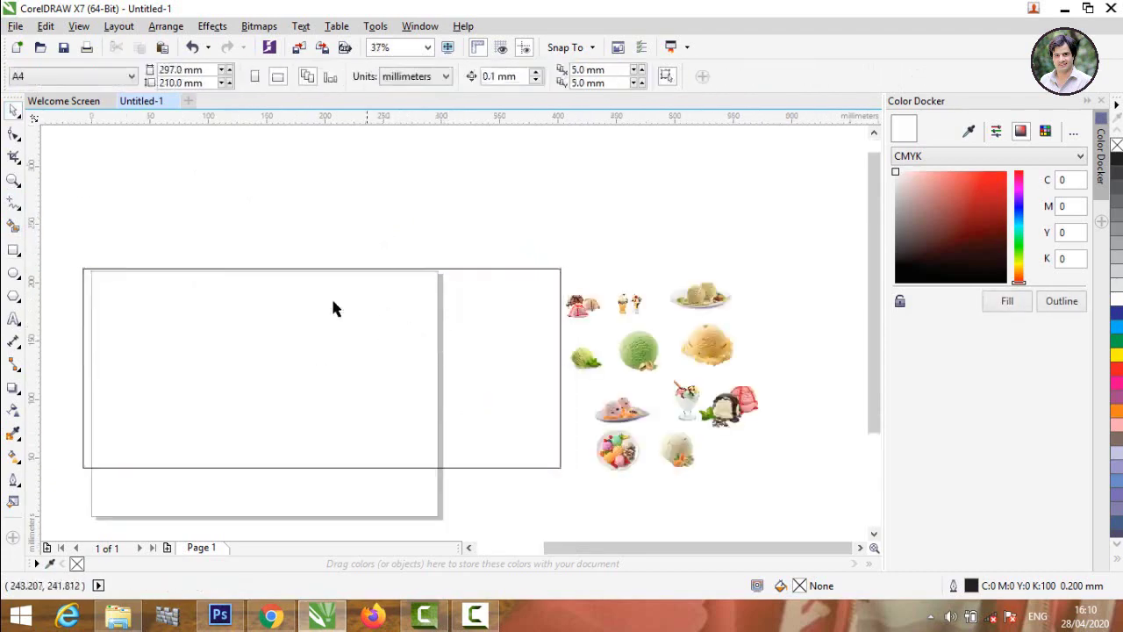
Step: Give the banner rectangle a flat blue-grey fill and select it
{"action": "left_click", "coordinate": [13, 228]}
{"action": "left_click", "coordinate": [191, 324]}
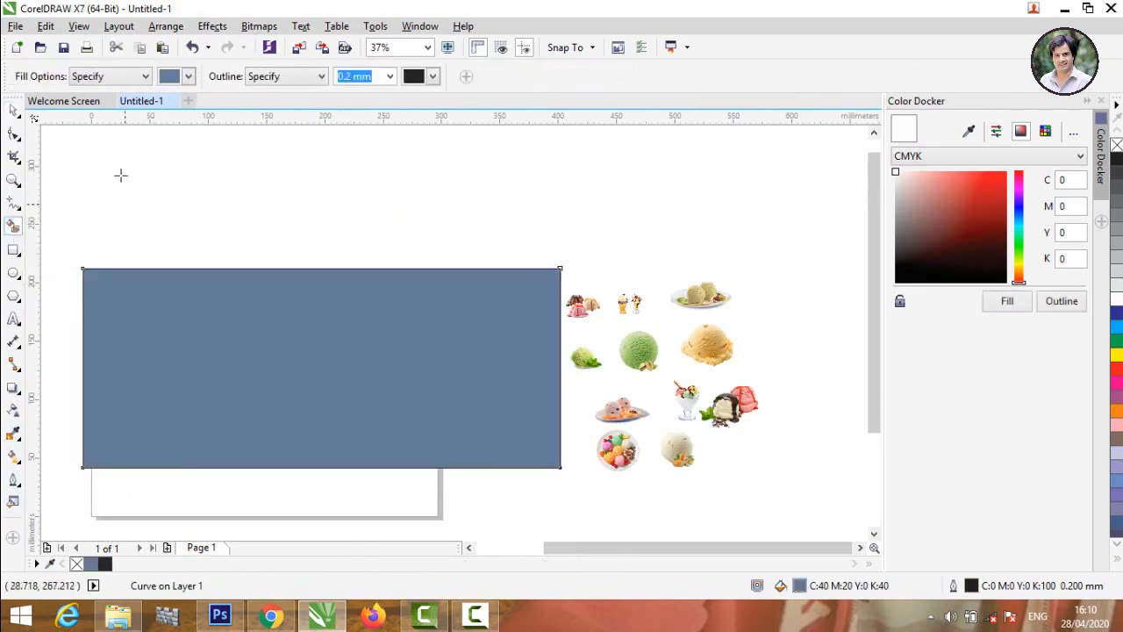
{"action": "left_click", "coordinate": [16, 112]}
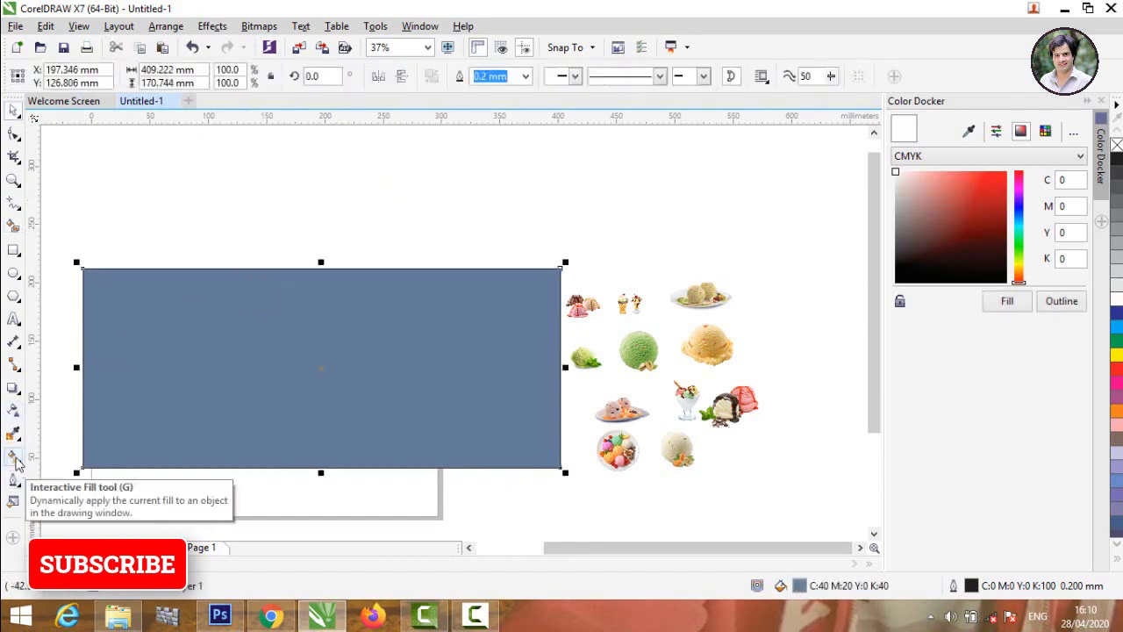
Step: Lay a diagonal fountain fill with its end node sampled orange from an ice-cream scoop
{"action": "left_click", "coordinate": [15, 458]}
{"action": "mouse_move", "coordinate": [492, 212]}
{"action": "left_mouse_down"}
{"action": "mouse_move", "coordinate": [300, 426]}
{"action": "mouse_move", "coordinate": [205, 484]}
{"action": "left_mouse_up"}
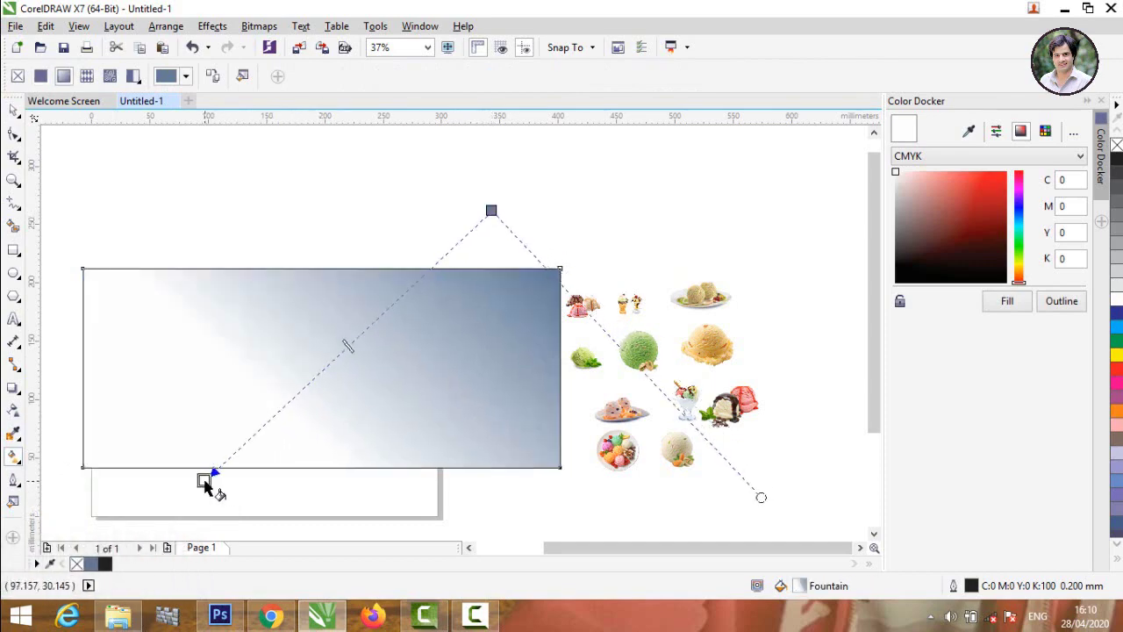
{"action": "left_click", "coordinate": [492, 210]}
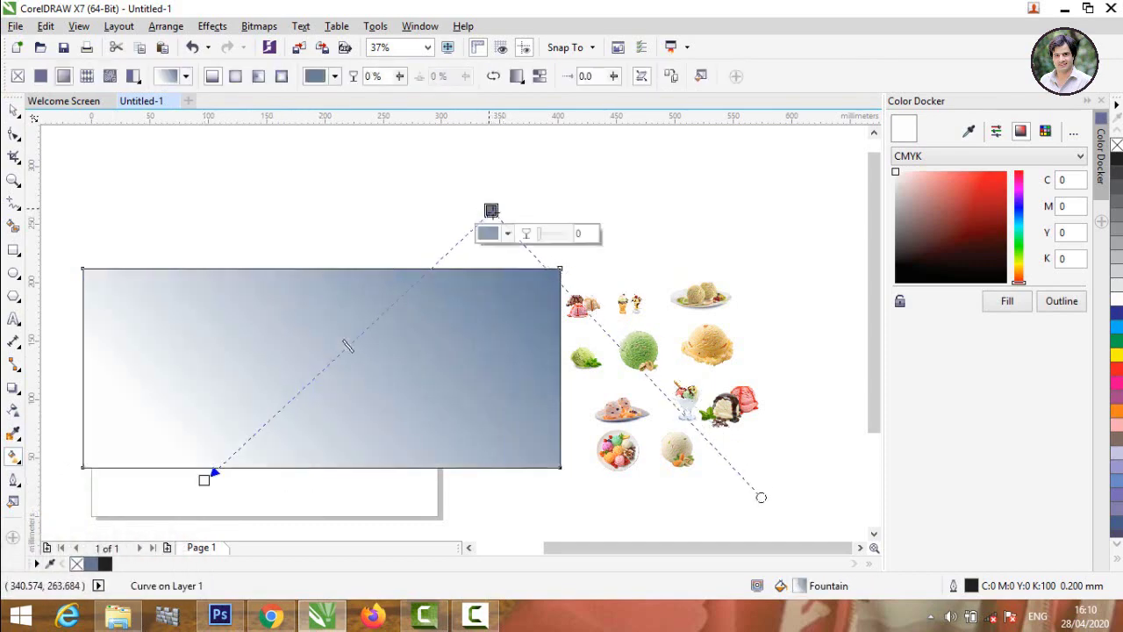
{"action": "left_click", "coordinate": [508, 234]}
{"action": "left_click", "coordinate": [542, 269]}
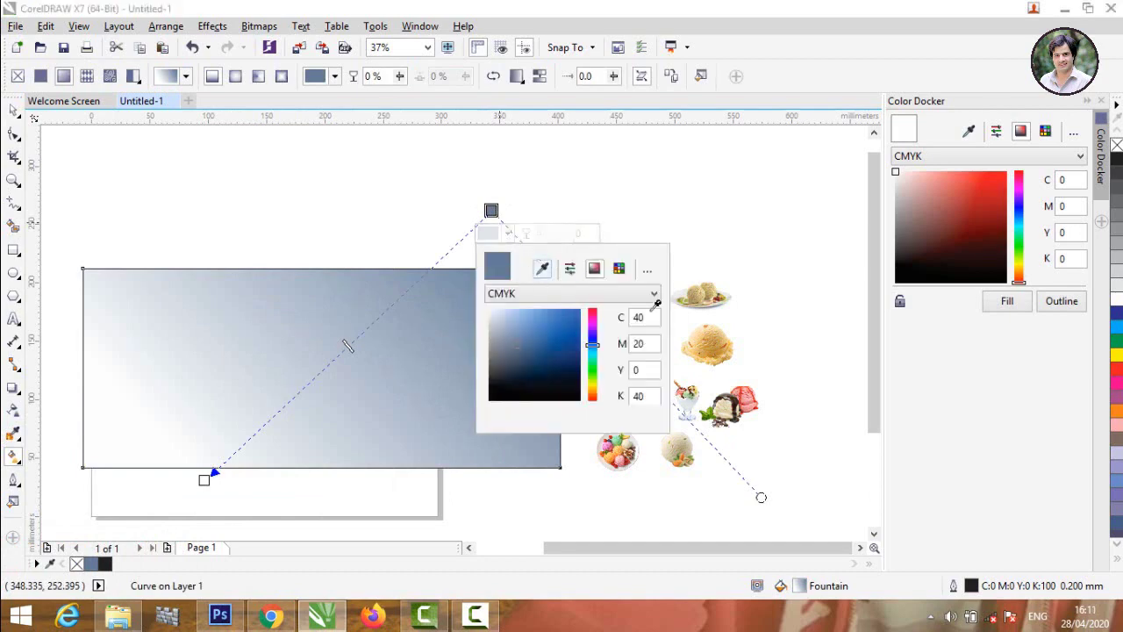
{"action": "left_click", "coordinate": [721, 347]}
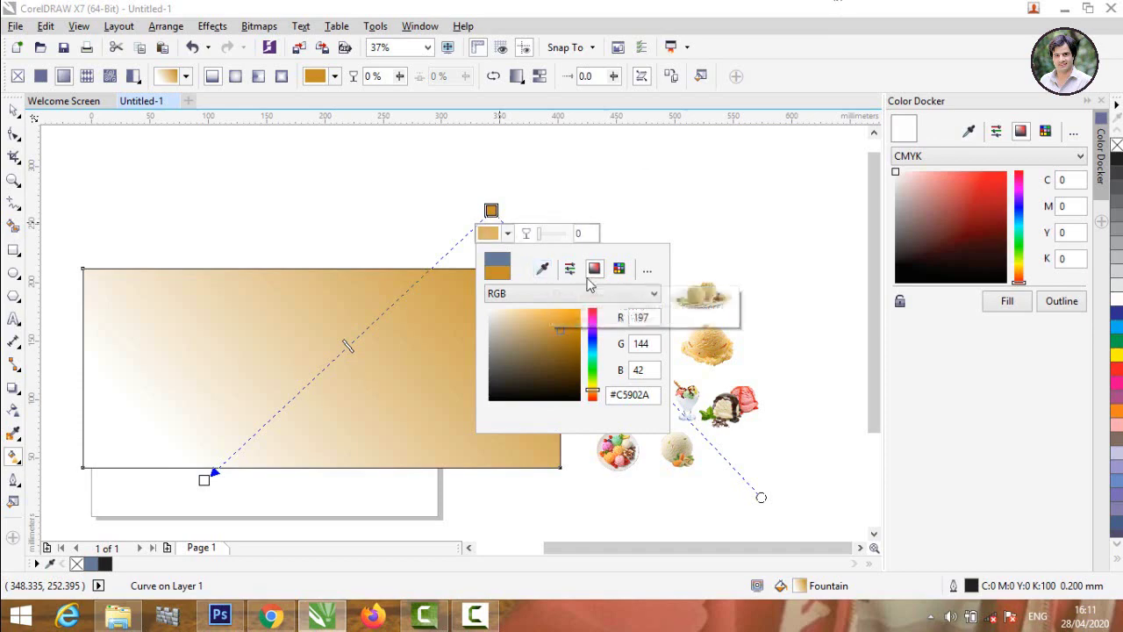
{"action": "left_click_drag", "start_coordinate": [491, 211], "coordinate": [445, 303]}
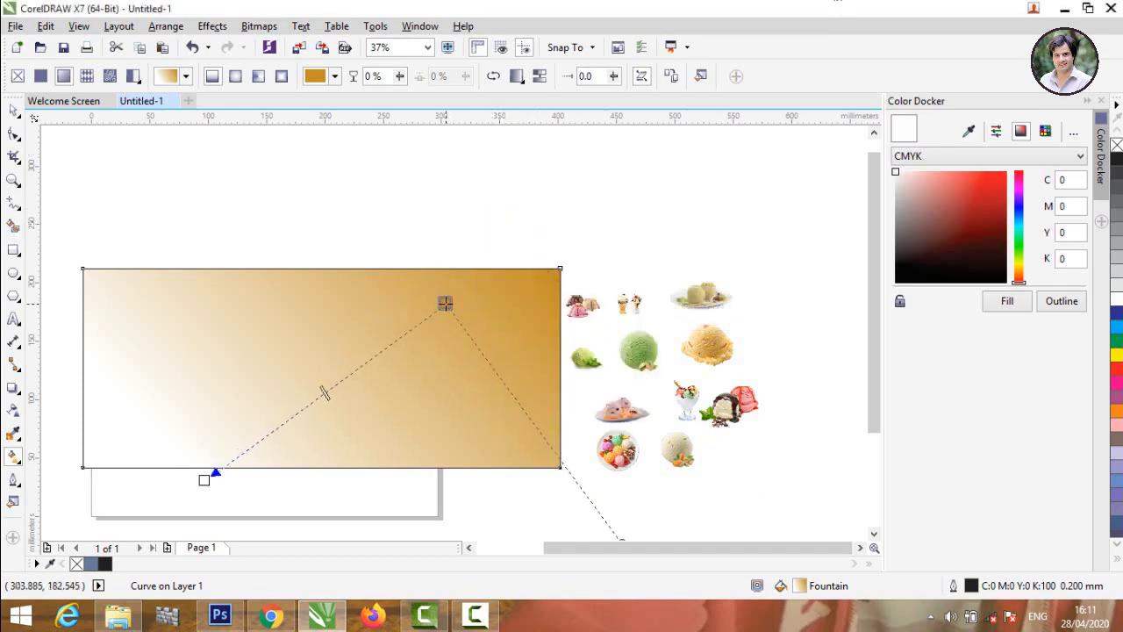
Step: Move the gradient start to the left edge and sample the ice cream's green #87BB59
{"action": "left_click_drag", "start_coordinate": [214, 474], "coordinate": [81, 367]}
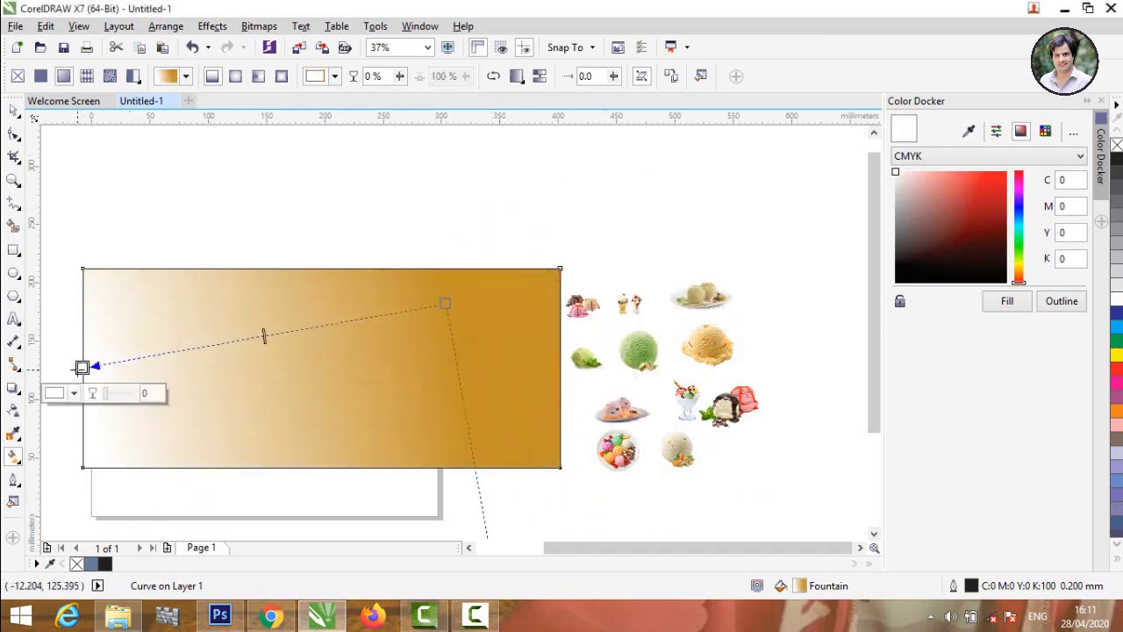
{"action": "left_click", "coordinate": [74, 394]}
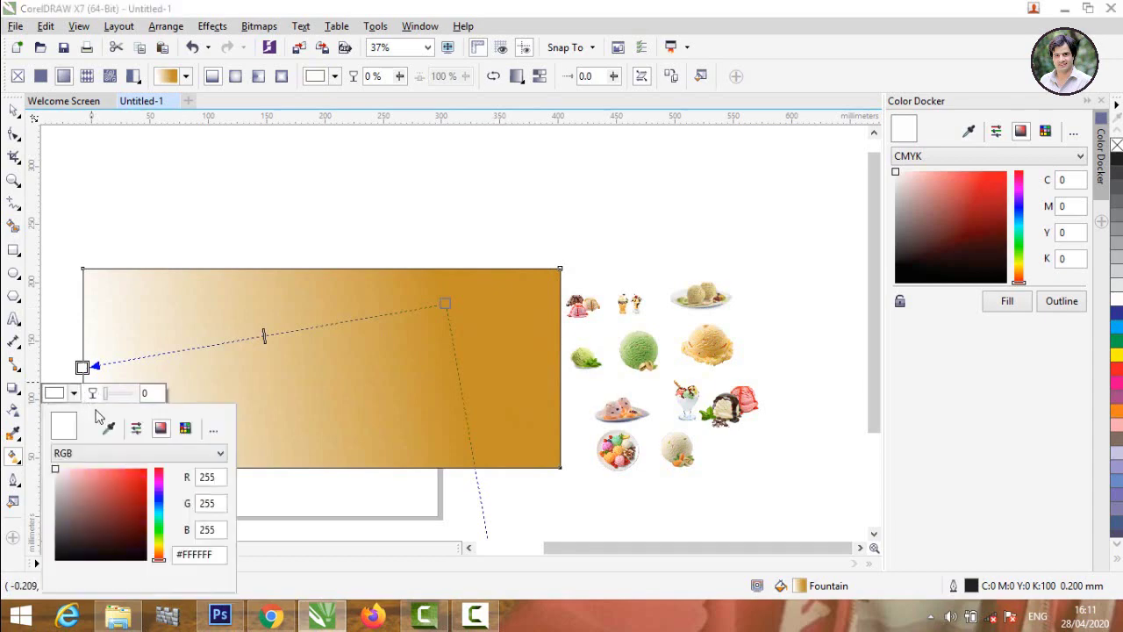
{"action": "left_click", "coordinate": [109, 428]}
{"action": "left_click", "coordinate": [628, 363]}
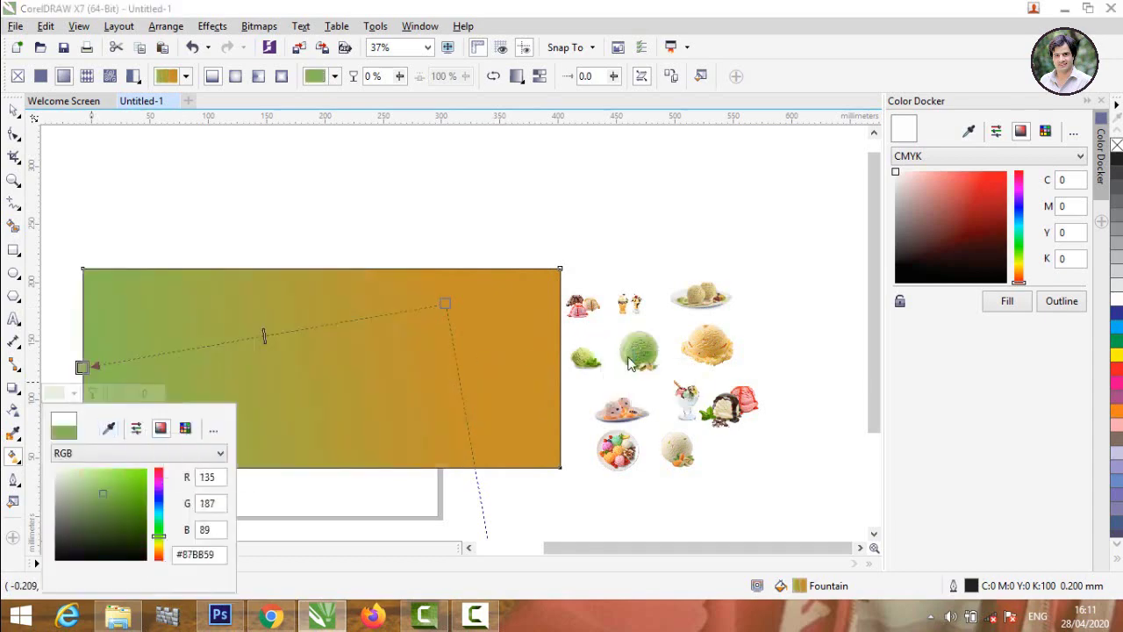
{"action": "key", "text": "space"}
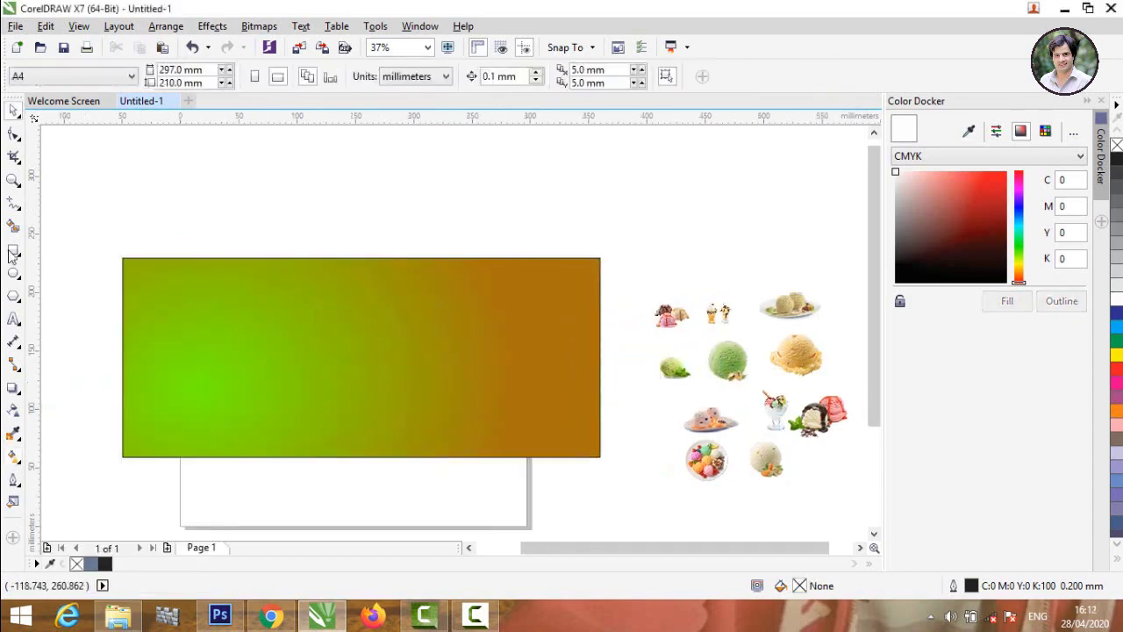
Step: Draw a four-cornered label shape with the Pen tool straddling the banner's top edge
{"action": "left_click", "coordinate": [14, 207]}
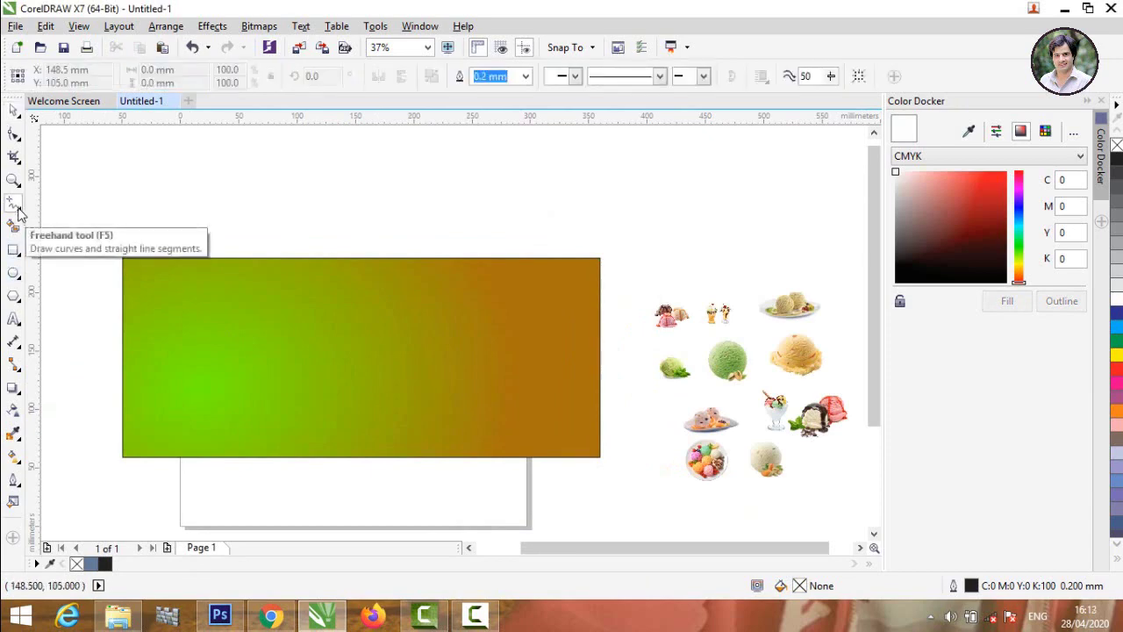
{"action": "left_click", "coordinate": [18, 211]}
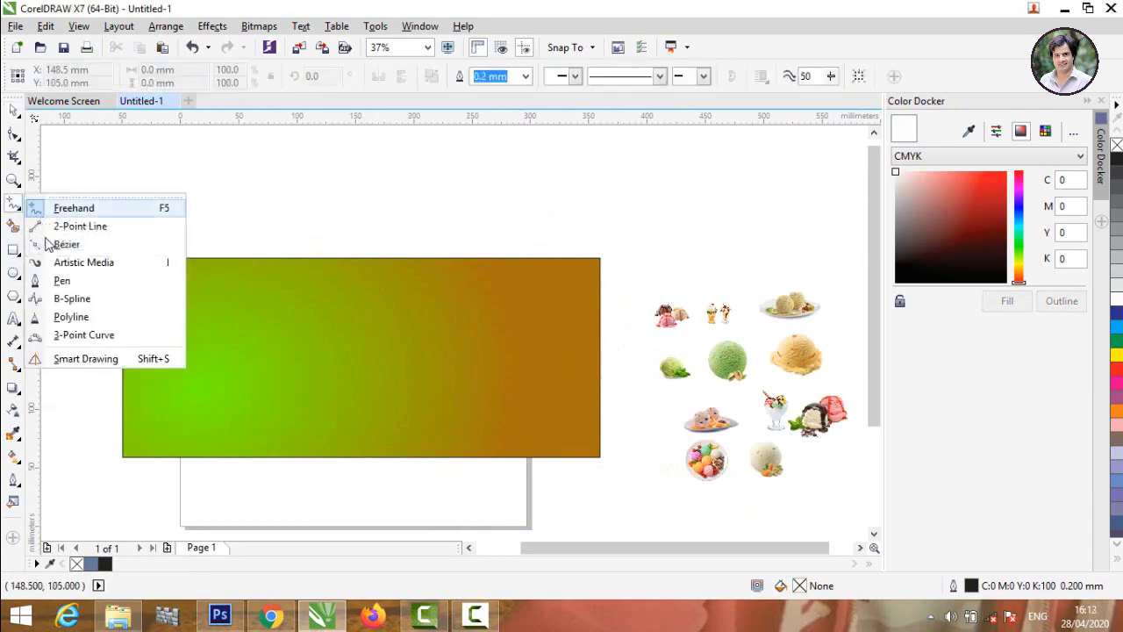
{"action": "left_click", "coordinate": [61, 281]}
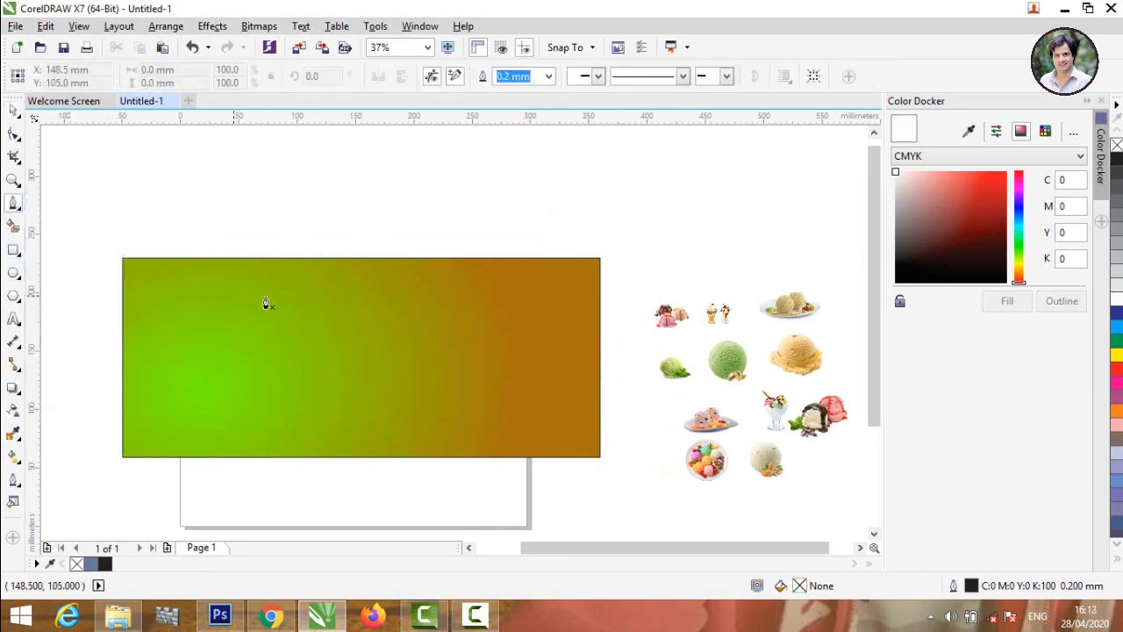
{"action": "left_click", "coordinate": [275, 249]}
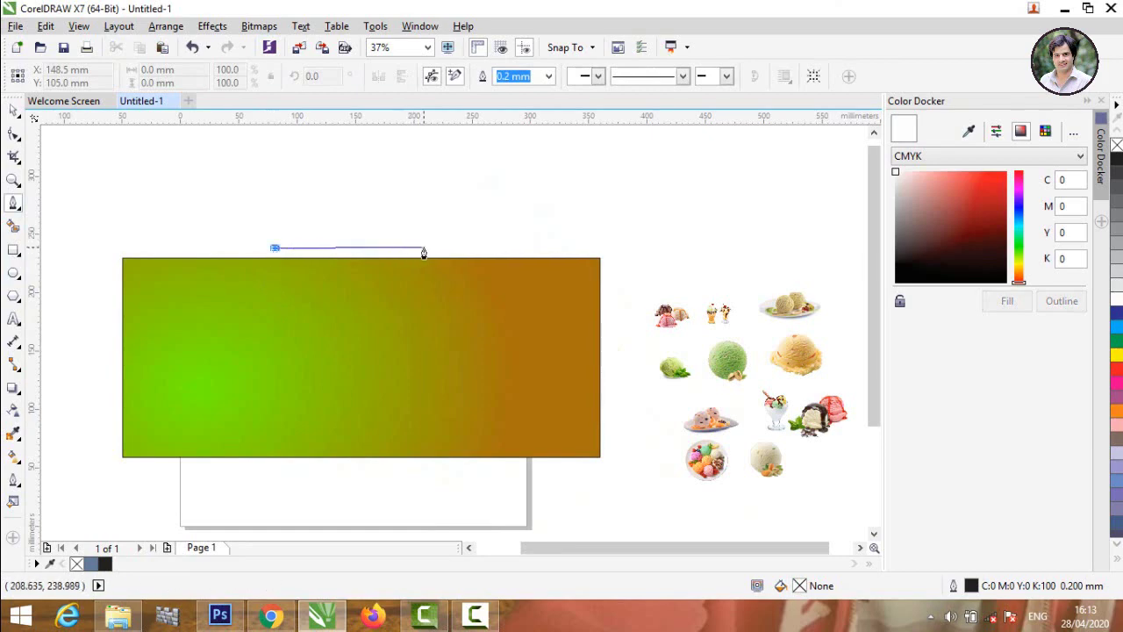
{"action": "double_click", "coordinate": [423, 249]}
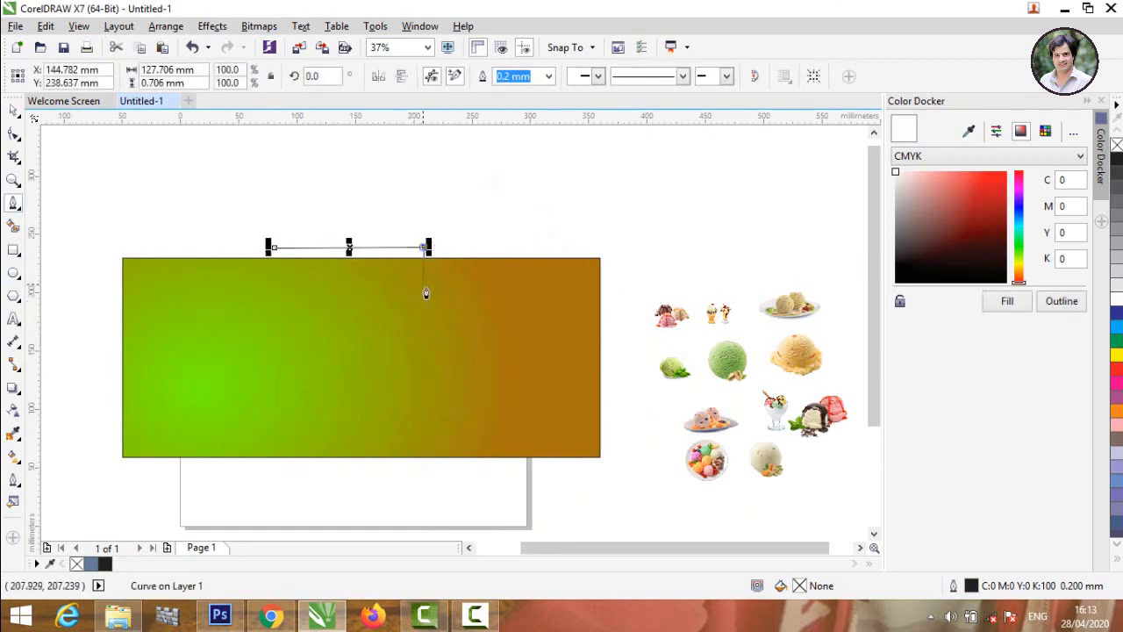
{"action": "left_click", "coordinate": [422, 293]}
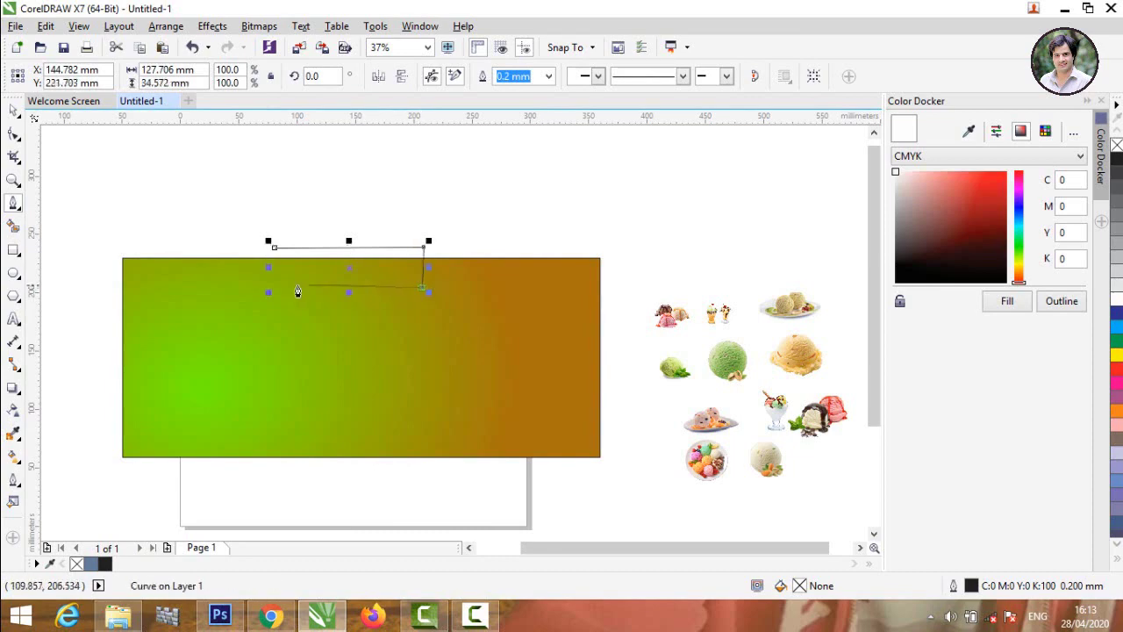
{"action": "left_click", "coordinate": [270, 288]}
{"action": "left_click", "coordinate": [274, 249]}
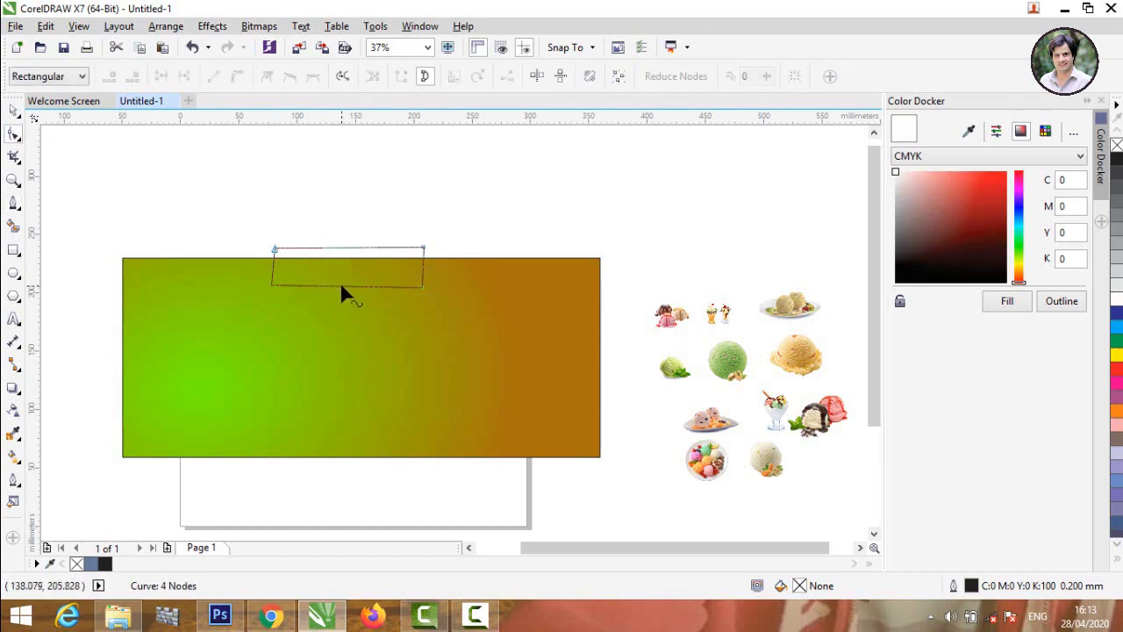
Step: Curve the label's bottom edge downward and arch its top edge upward
{"action": "key", "text": "ctrl+a"}
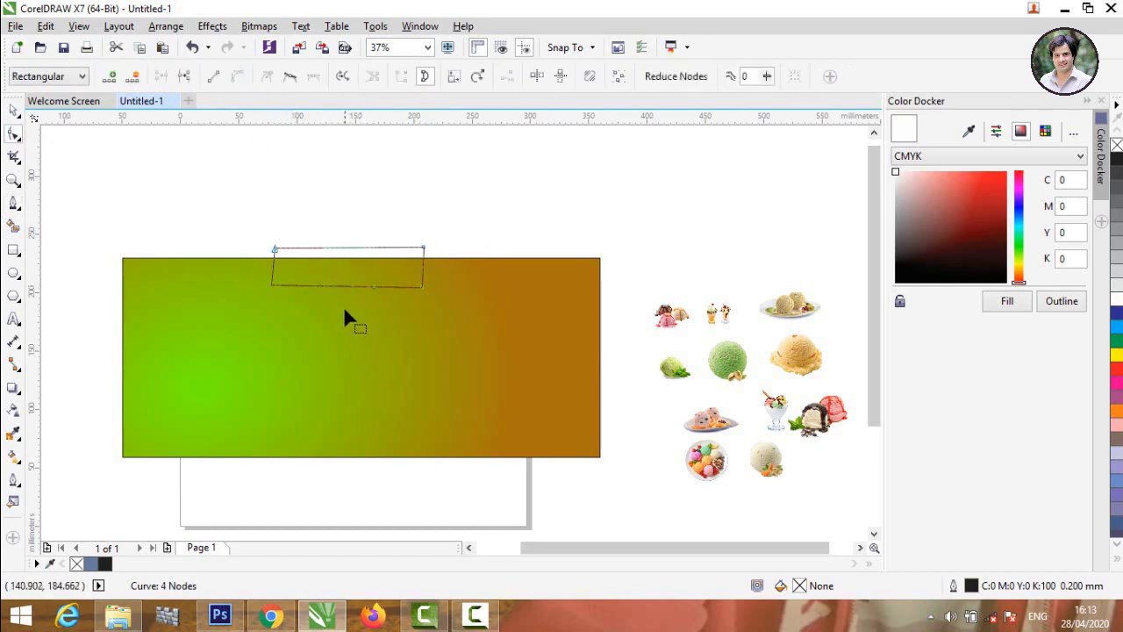
{"action": "left_click_drag", "start_coordinate": [339, 284], "coordinate": [342, 302]}
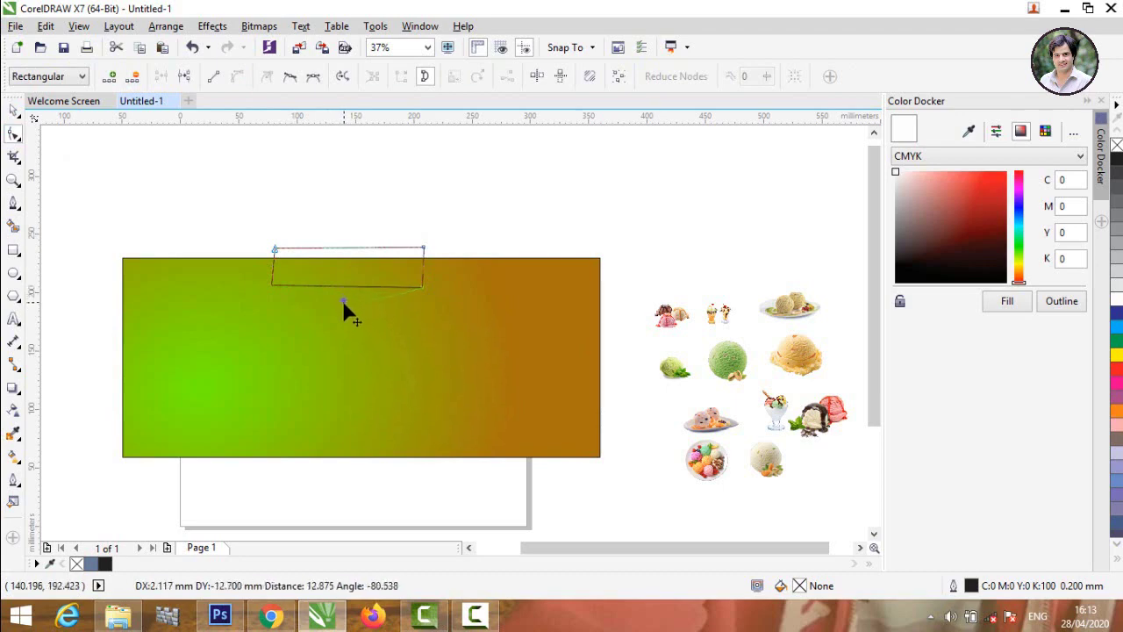
{"action": "left_click", "coordinate": [340, 248]}
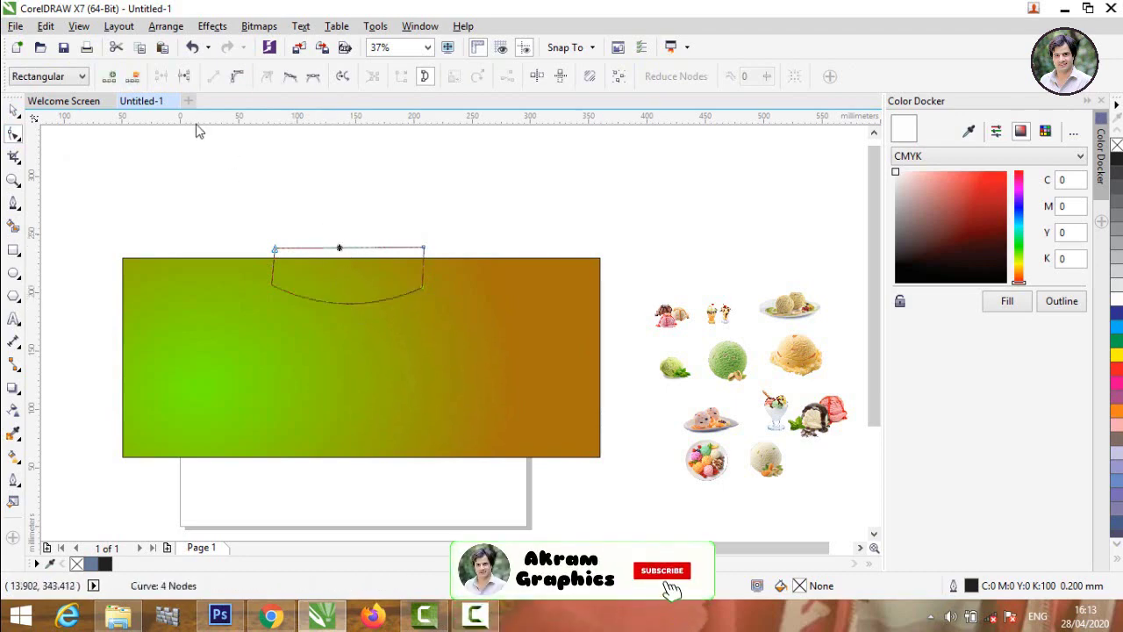
{"action": "left_click", "coordinate": [233, 81]}
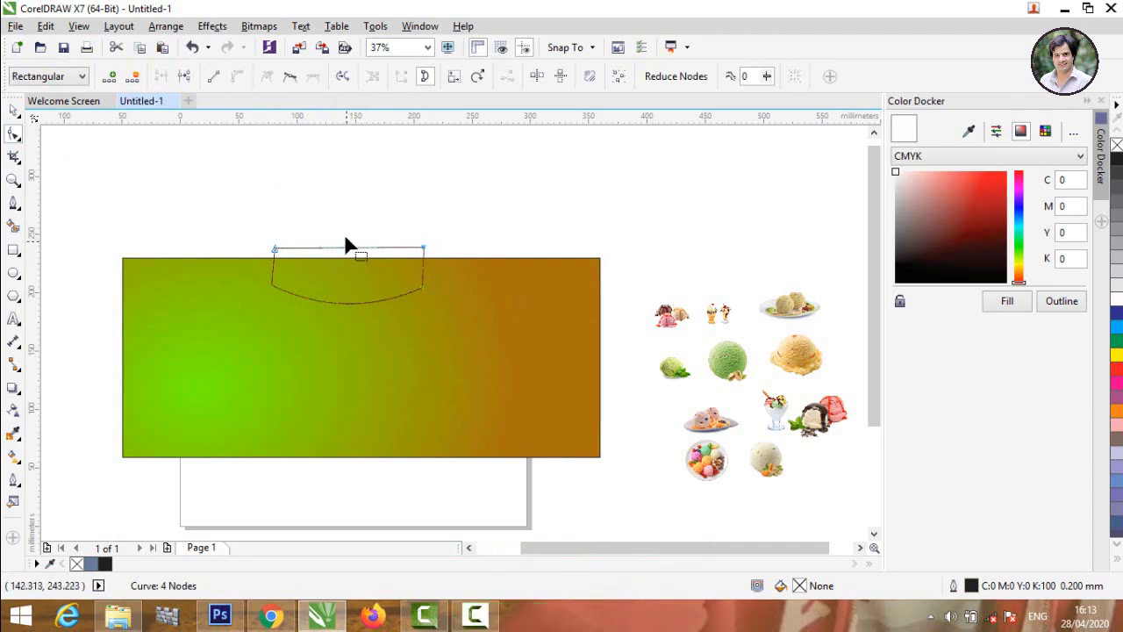
{"action": "left_click", "coordinate": [344, 249]}
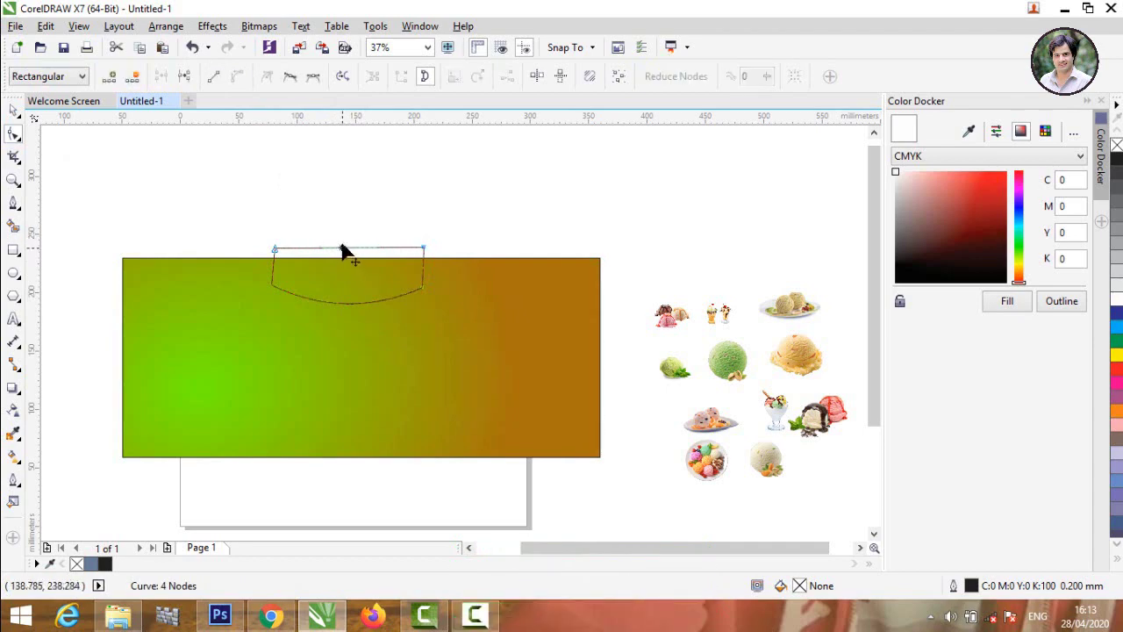
{"action": "left_click_drag", "start_coordinate": [344, 250], "coordinate": [341, 237]}
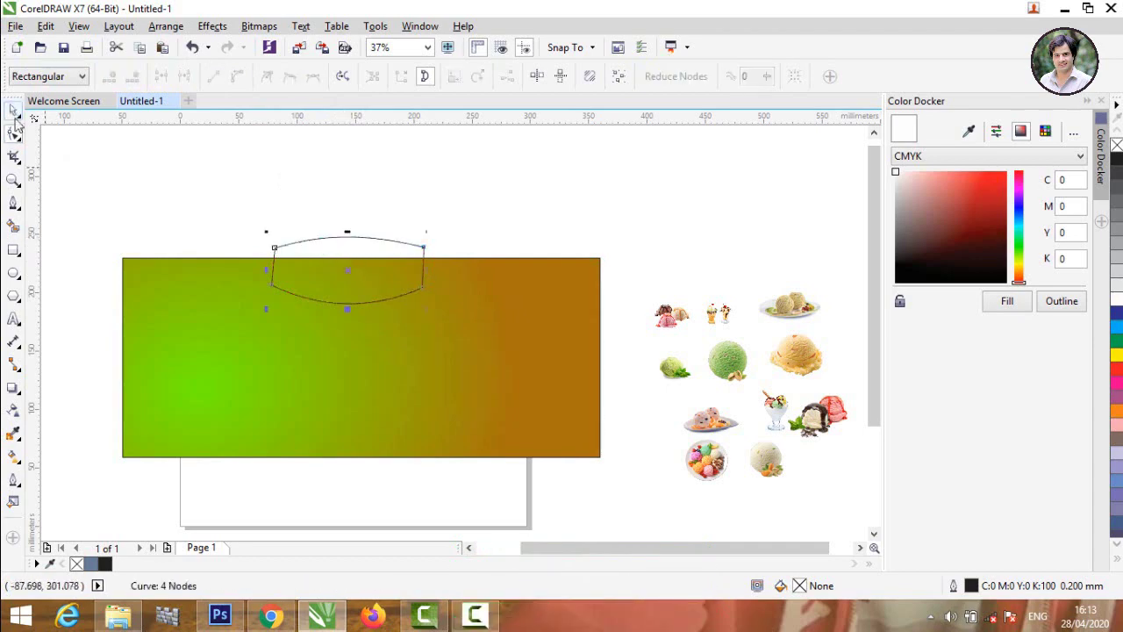
{"action": "left_click", "coordinate": [14, 112]}
Step: Fill the curved label shape white and reselect it
{"action": "scroll", "coordinate": [338, 291], "scroll_direction": "up", "scroll_amount": 2}
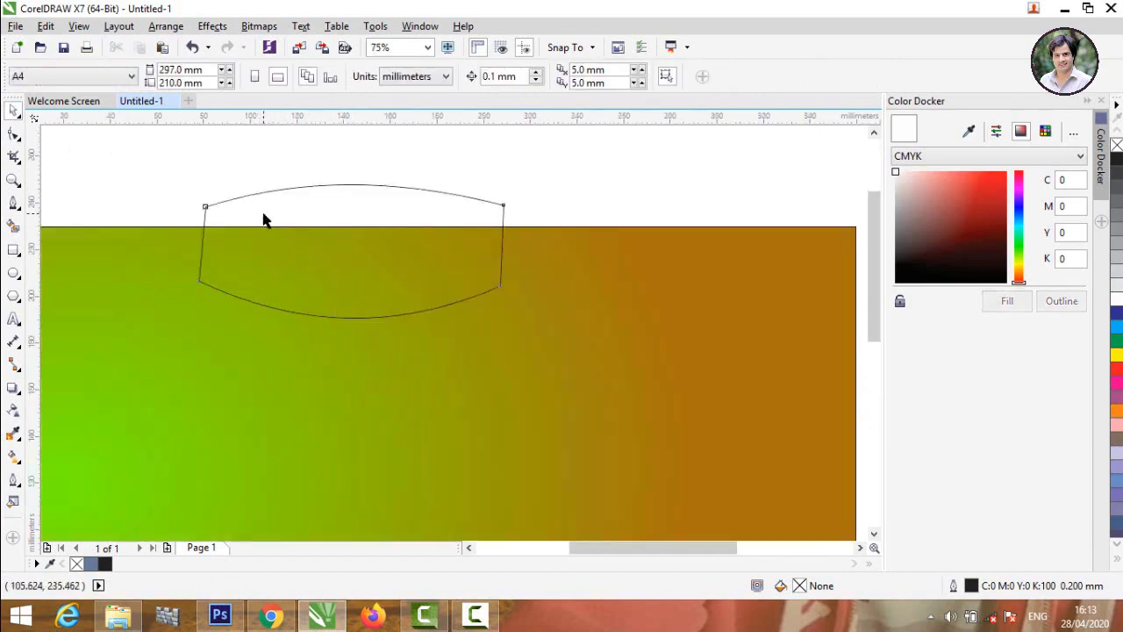
{"action": "left_click", "coordinate": [1116, 298]}
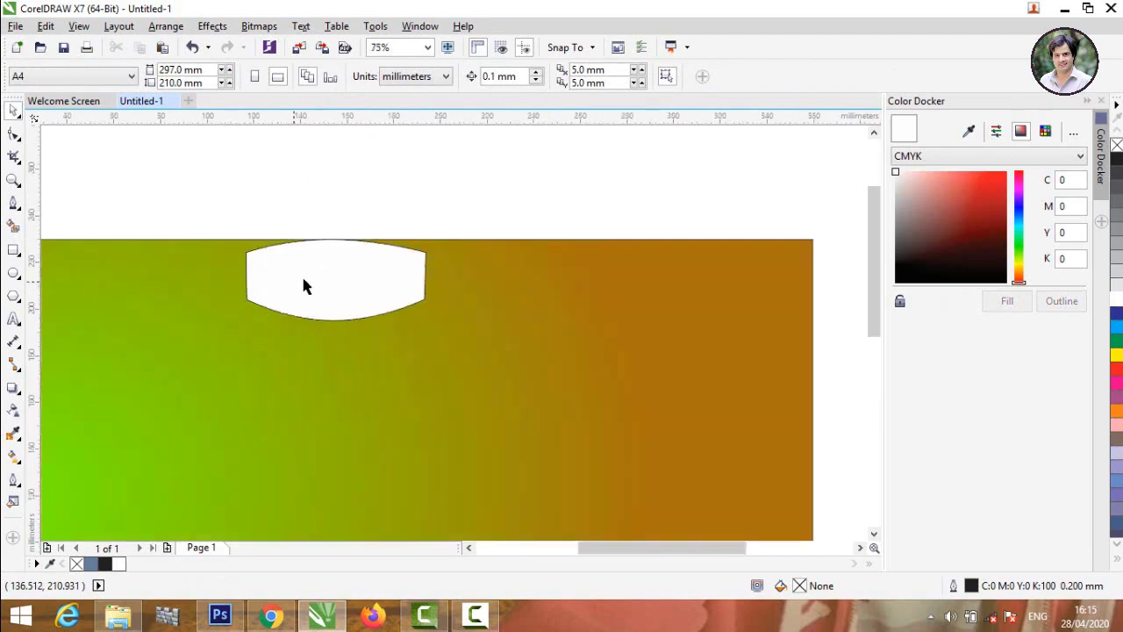
{"action": "left_click", "coordinate": [382, 283]}
Step: Change the label shape's fill to blue #0078C2
{"action": "left_click", "coordinate": [1000, 301]}
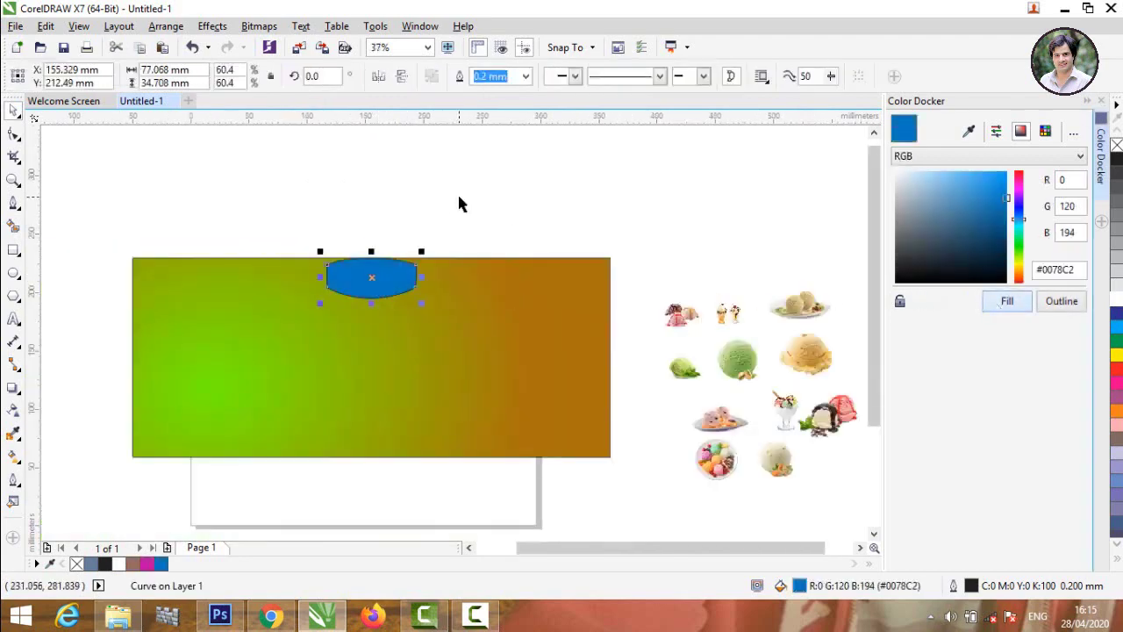
{"action": "left_click", "coordinate": [457, 194]}
{"action": "left_click", "coordinate": [14, 133]}
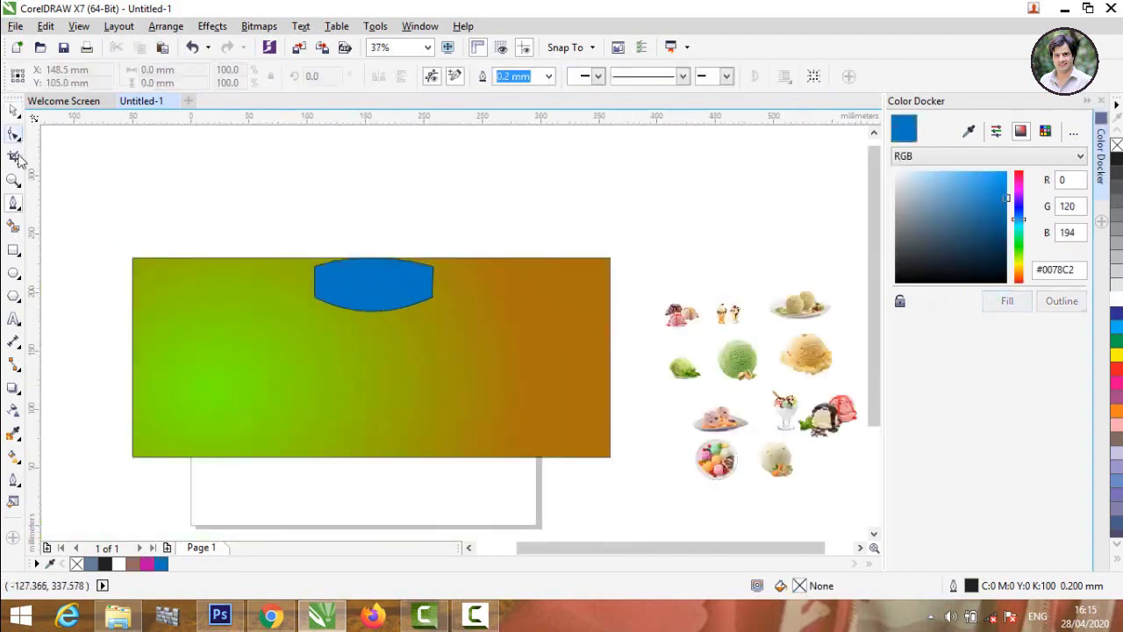
Step: Add the 'Quality Ice cream' artistic text, enlarged to about 52 pt
{"action": "left_click", "coordinate": [14, 321]}
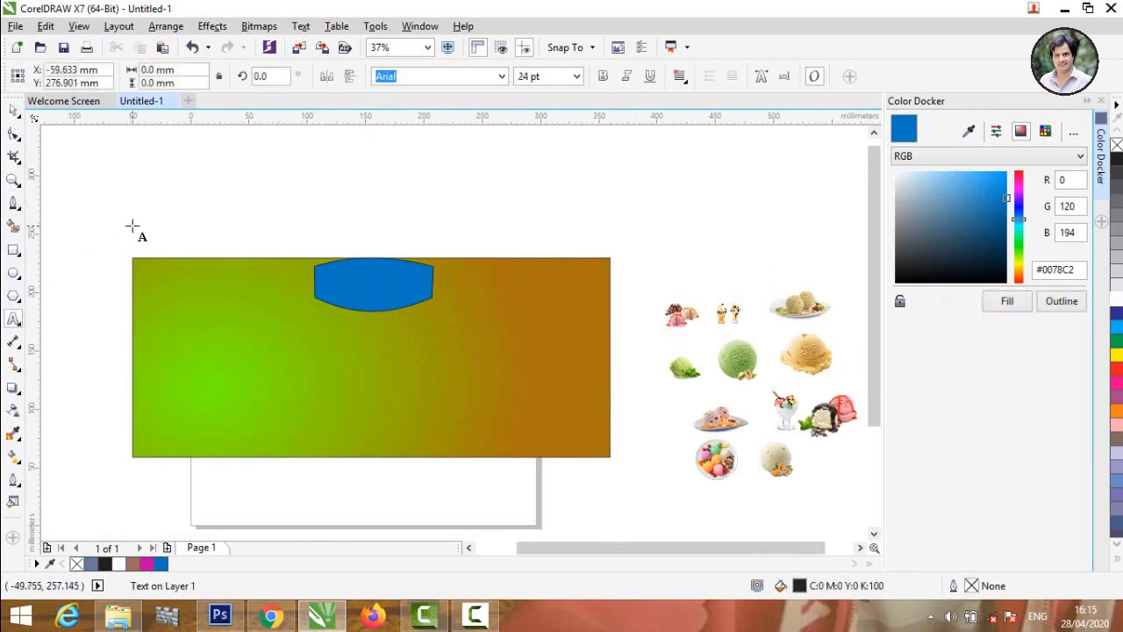
{"action": "type", "text": "Quality Icecream"}
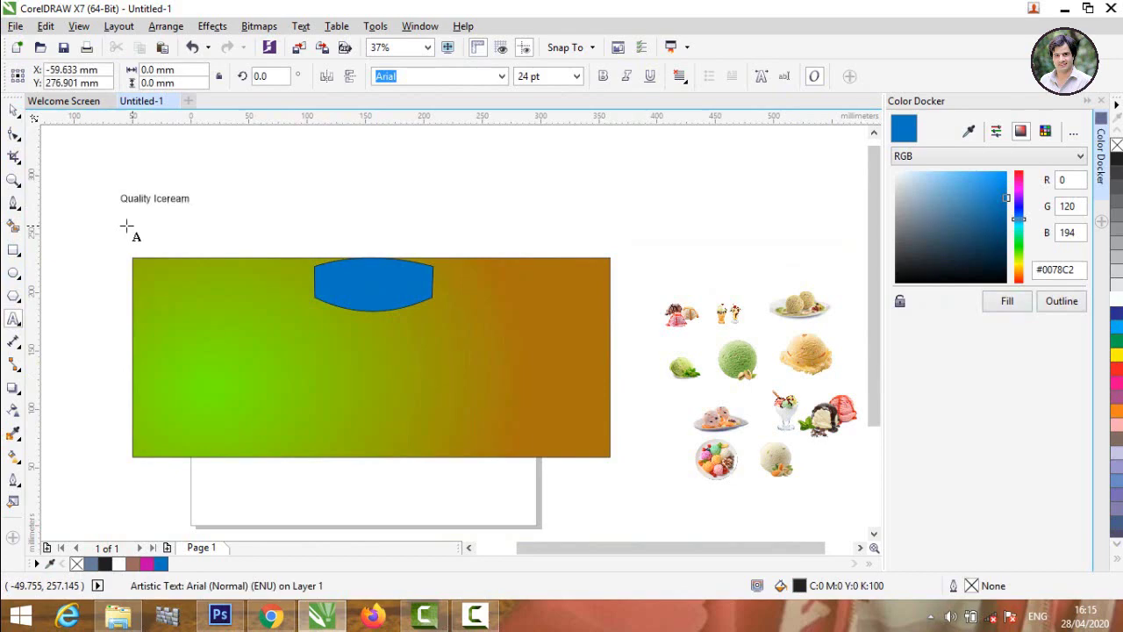
{"action": "key", "text": "Escape"}
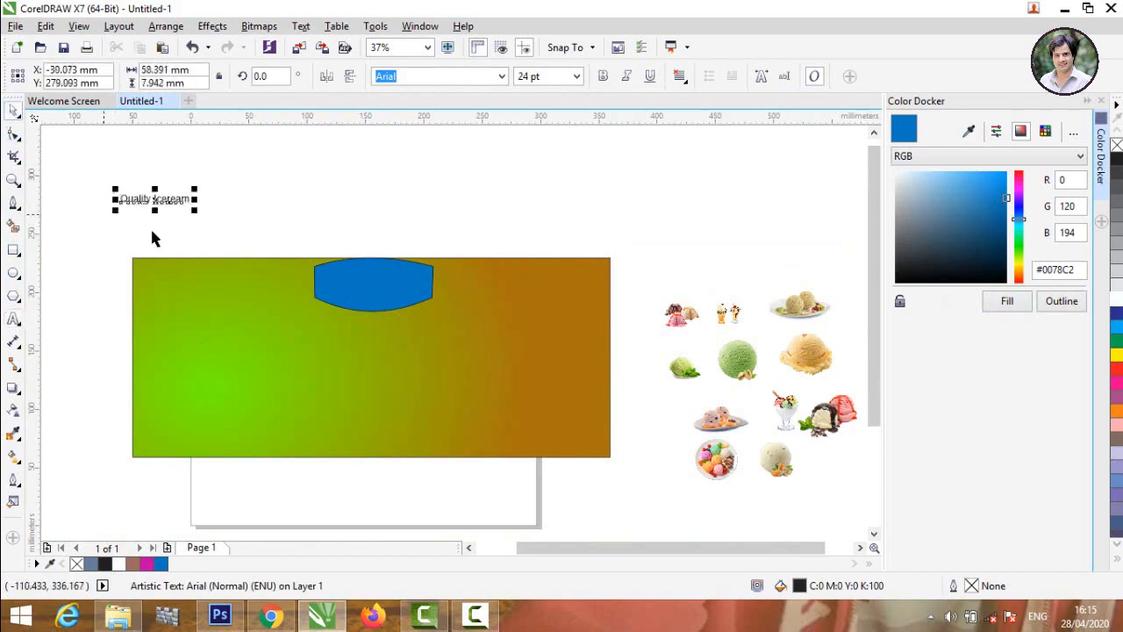
{"action": "left_click", "coordinate": [184, 199]}
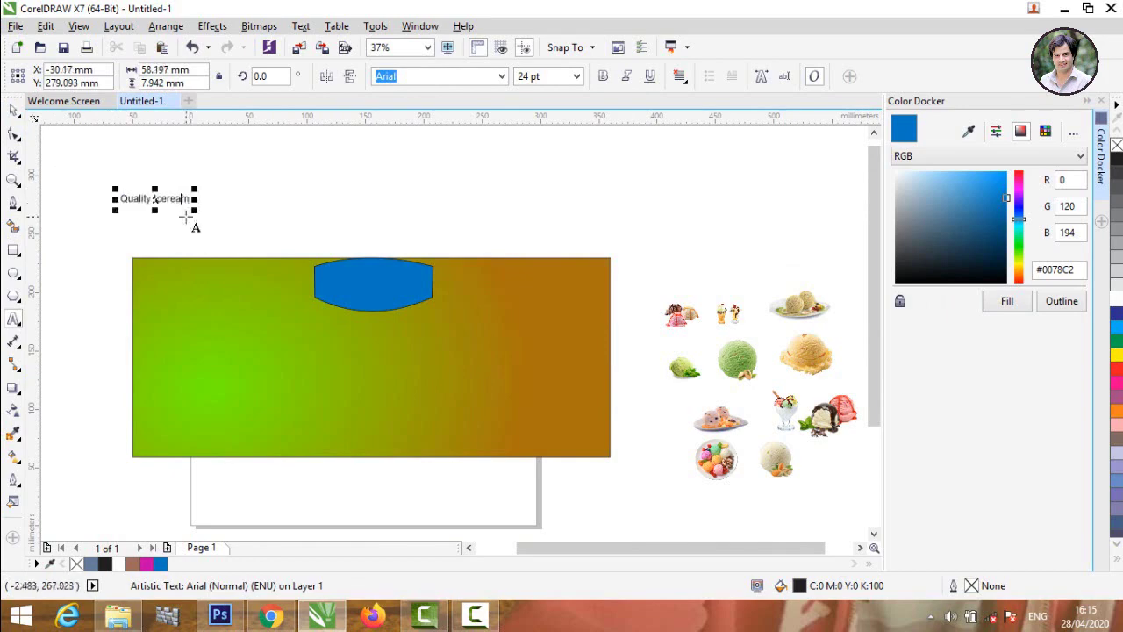
{"action": "left_click_drag", "start_coordinate": [193, 209], "coordinate": [260, 221]}
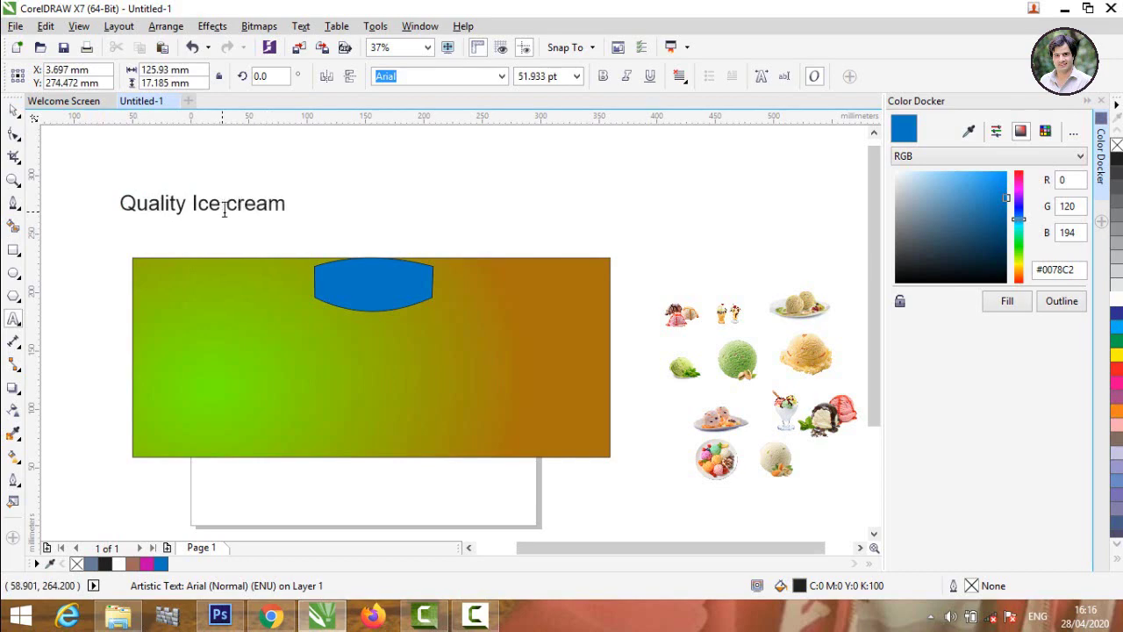
{"action": "key", "text": "Right"}
Step: Set the title in Bauhaus 93 and break it onto two lines
{"action": "left_click_drag", "start_coordinate": [289, 209], "coordinate": [114, 207]}
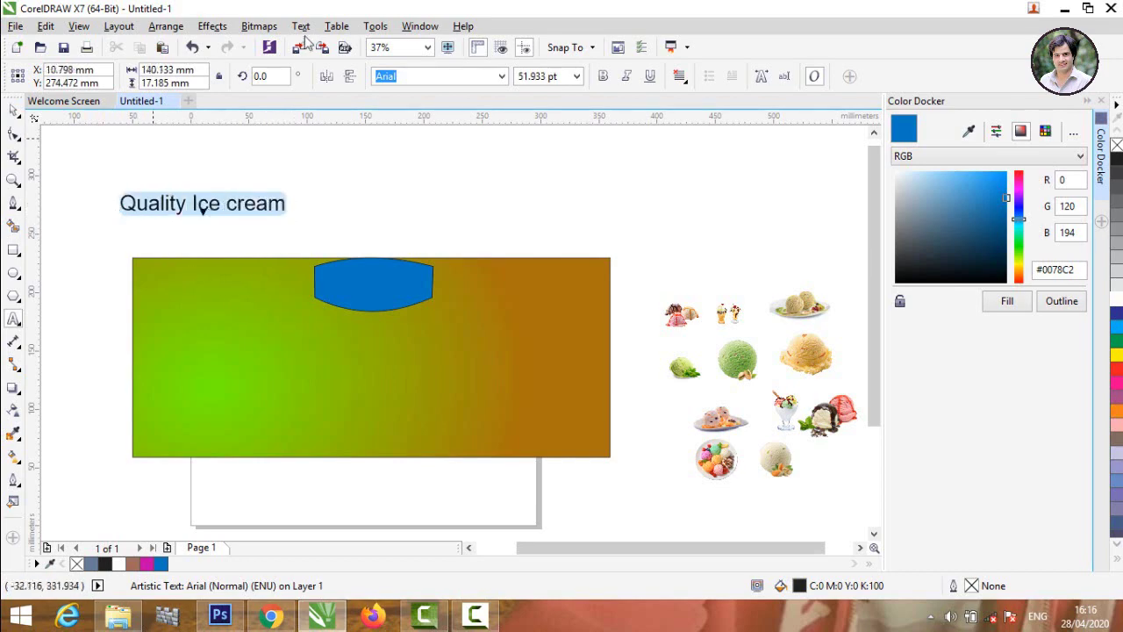
{"action": "left_click", "coordinate": [501, 76]}
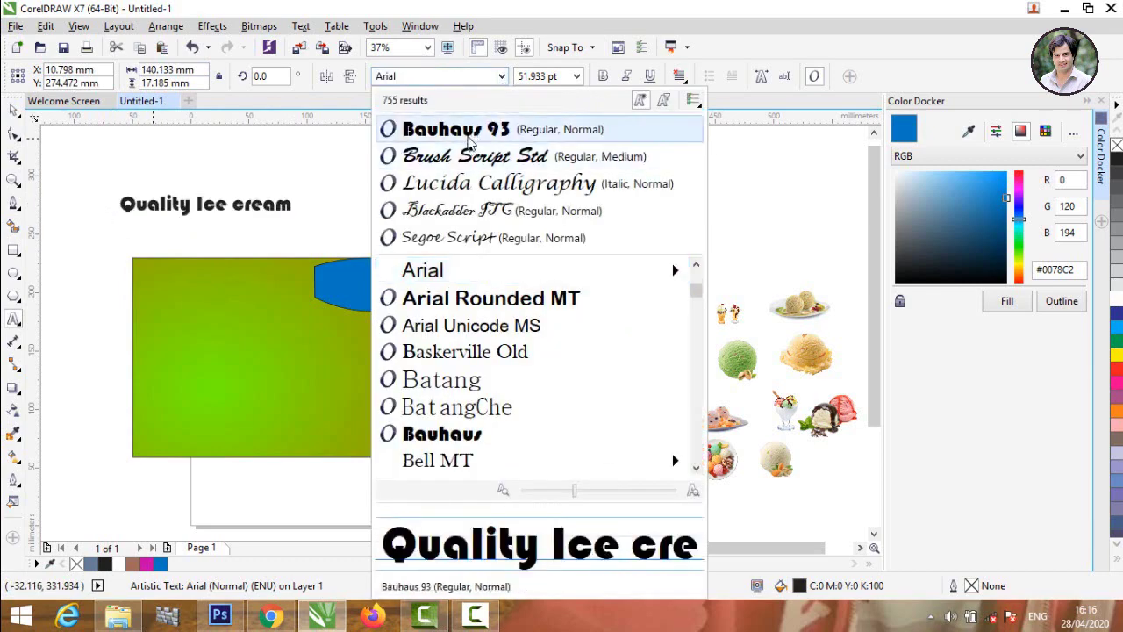
{"action": "left_click", "coordinate": [469, 143]}
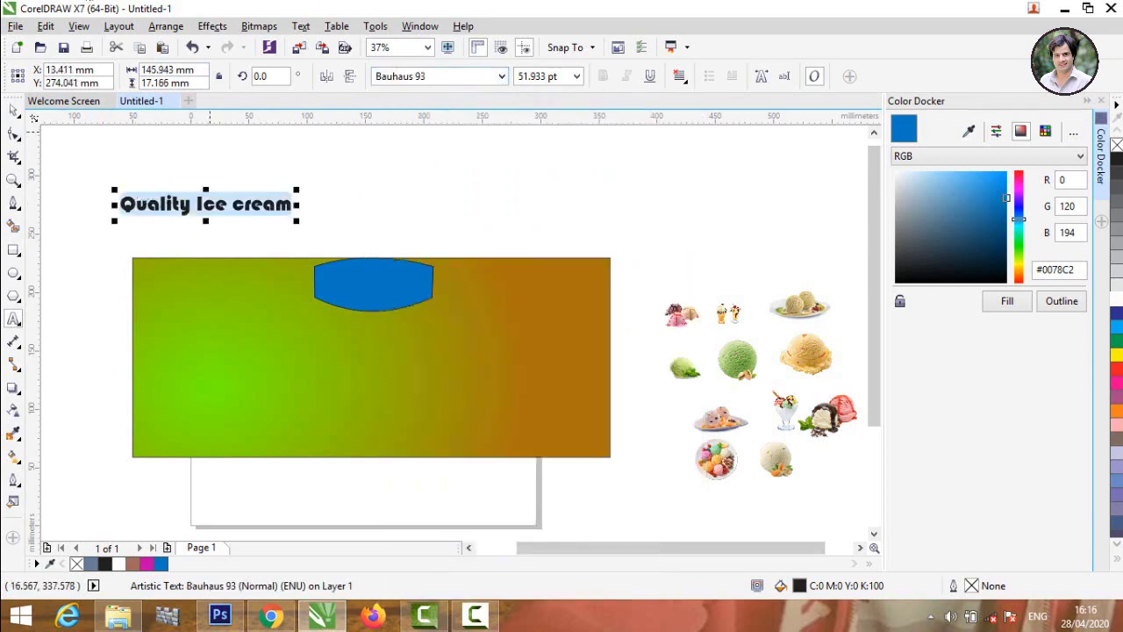
{"action": "left_click", "coordinate": [187, 206]}
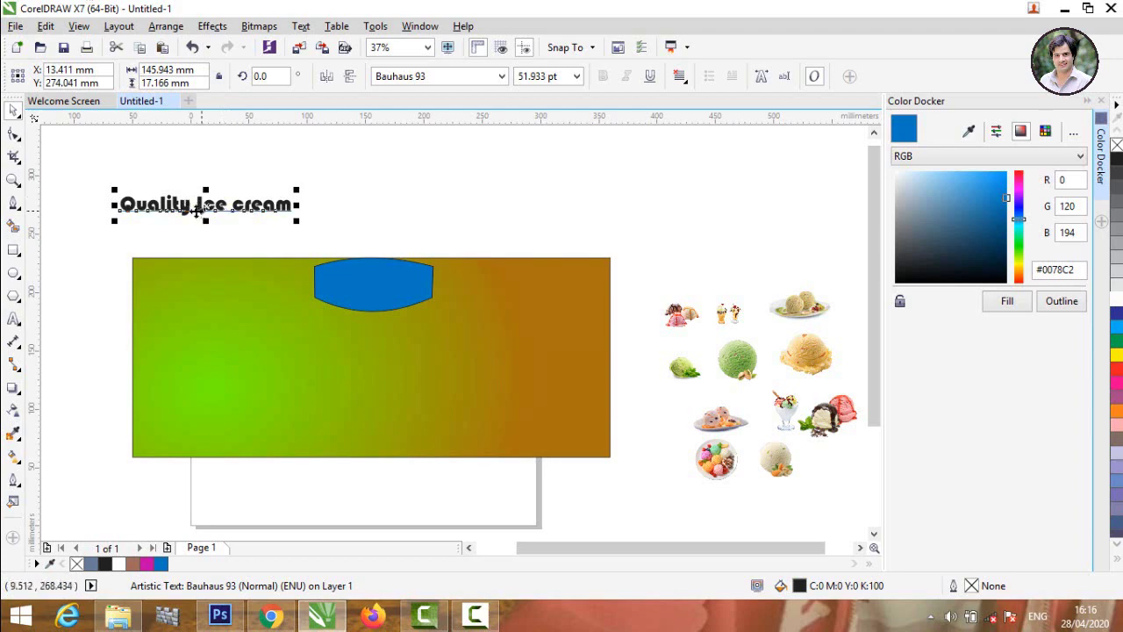
{"action": "key", "text": "Return"}
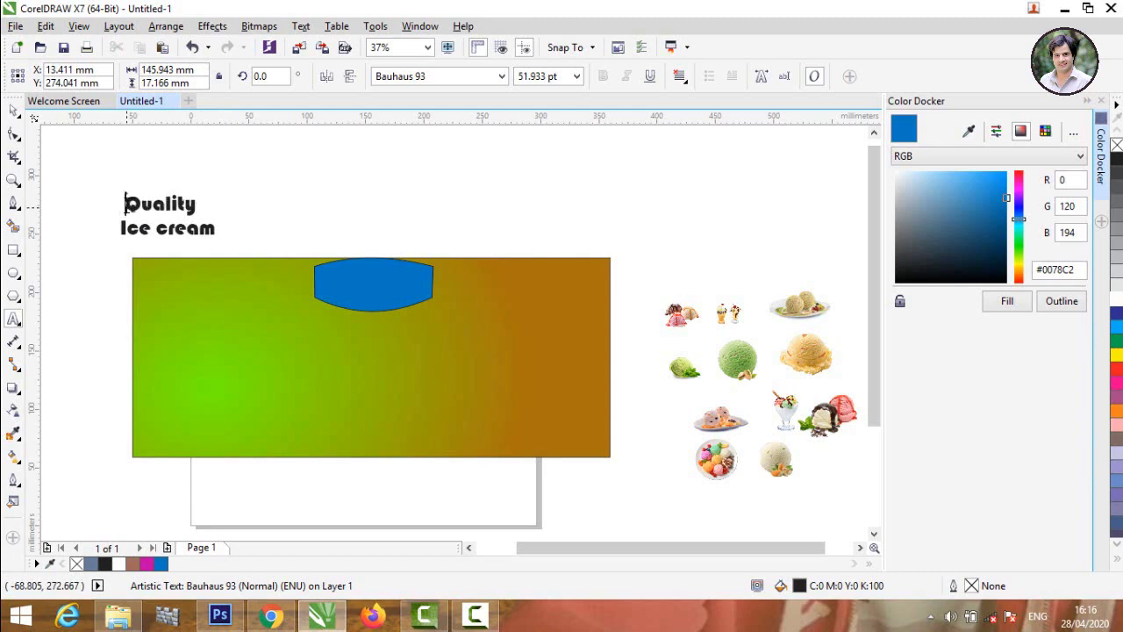
Step: Colour the title dark navy #1B4057 and move it onto the blue label
{"action": "left_click", "coordinate": [971, 245]}
{"action": "left_click", "coordinate": [1000, 301]}
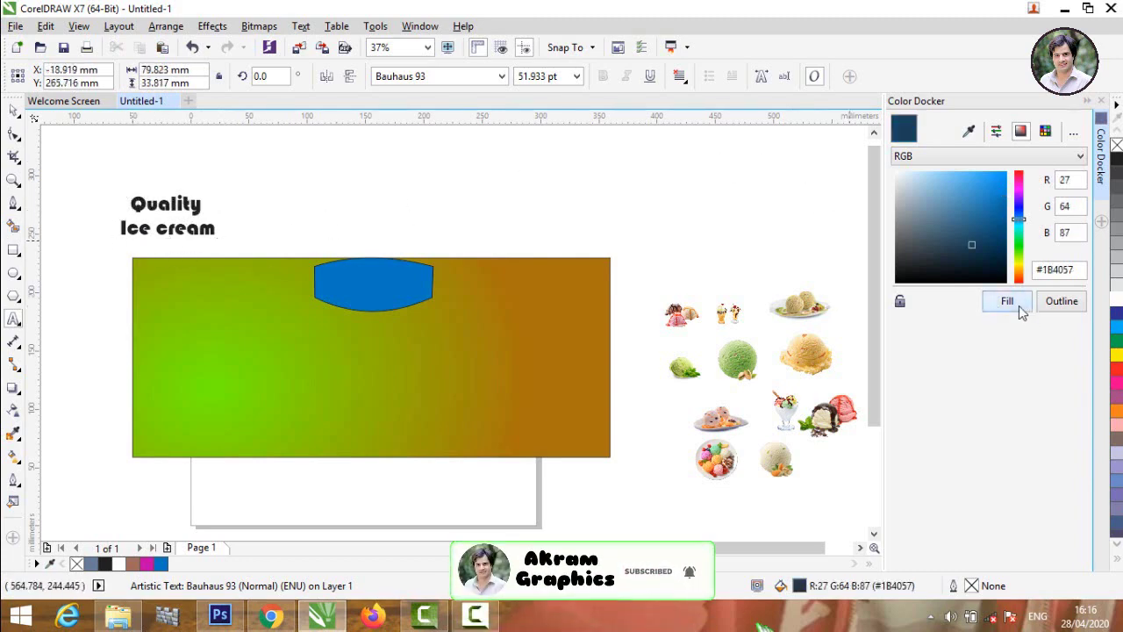
{"action": "left_click", "coordinate": [13, 114]}
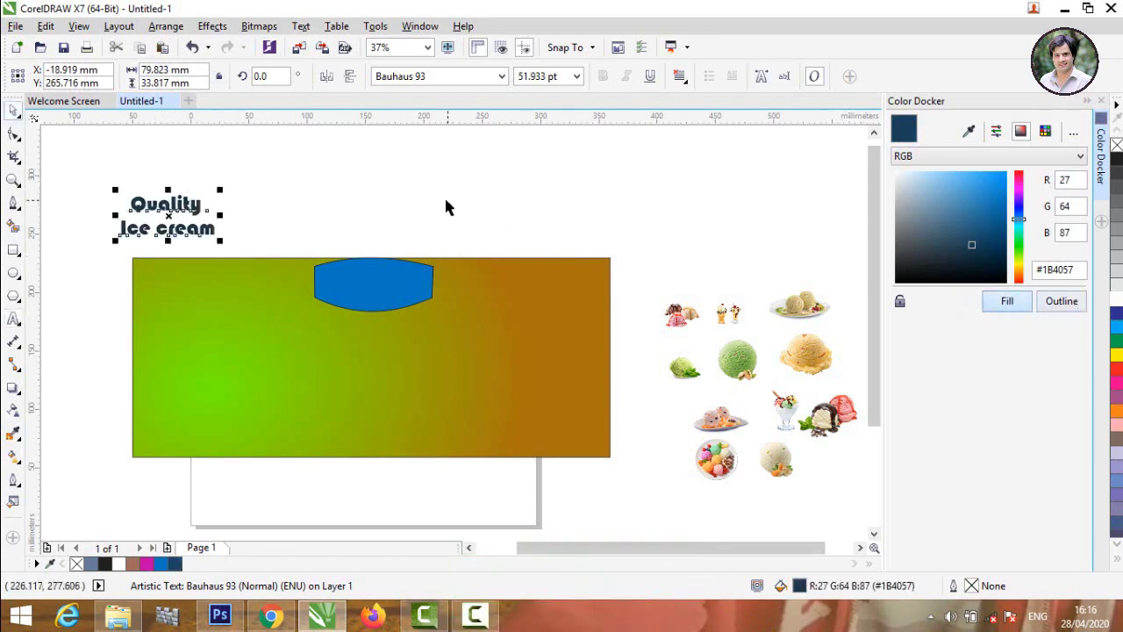
{"action": "left_click_drag", "start_coordinate": [176, 202], "coordinate": [385, 268]}
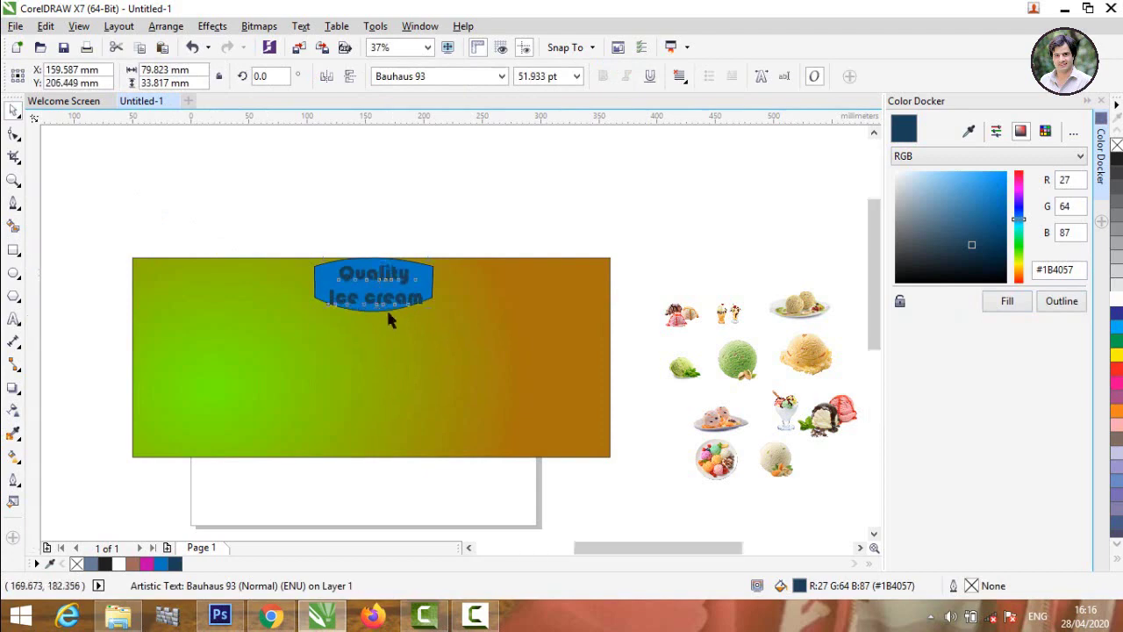
Step: Shrink the title to fit the label and restyle it in Lucida Calligraphy
{"action": "scroll", "coordinate": [384, 268], "scroll_direction": "up", "scroll_amount": 4}
{"action": "left_click_drag", "start_coordinate": [530, 285], "coordinate": [456, 220]}
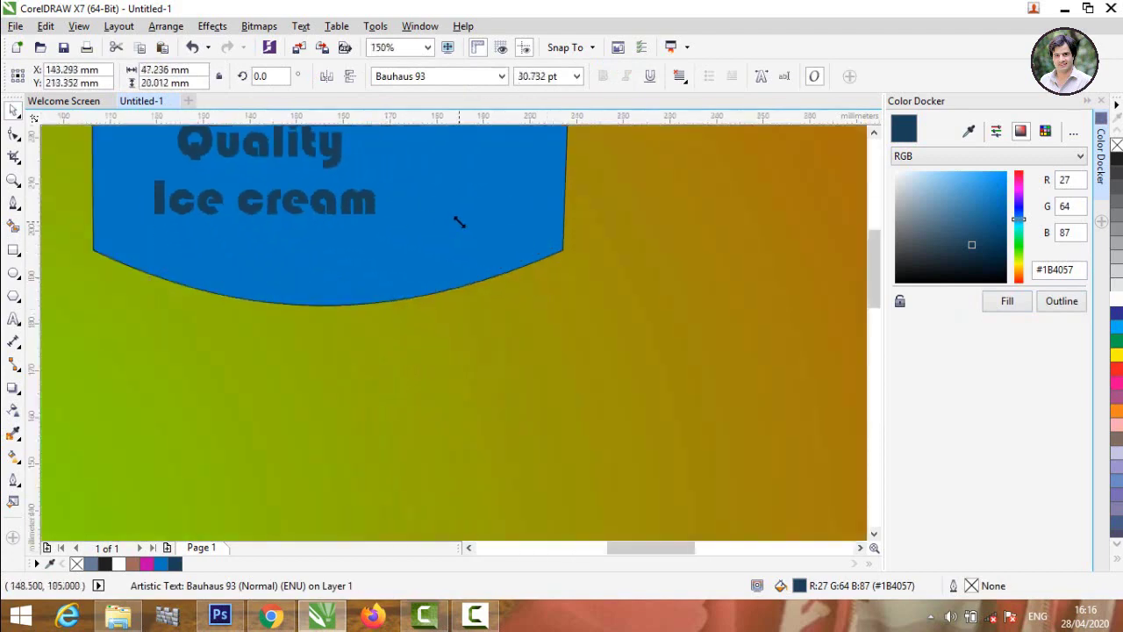
{"action": "left_click_drag", "start_coordinate": [265, 145], "coordinate": [298, 145]}
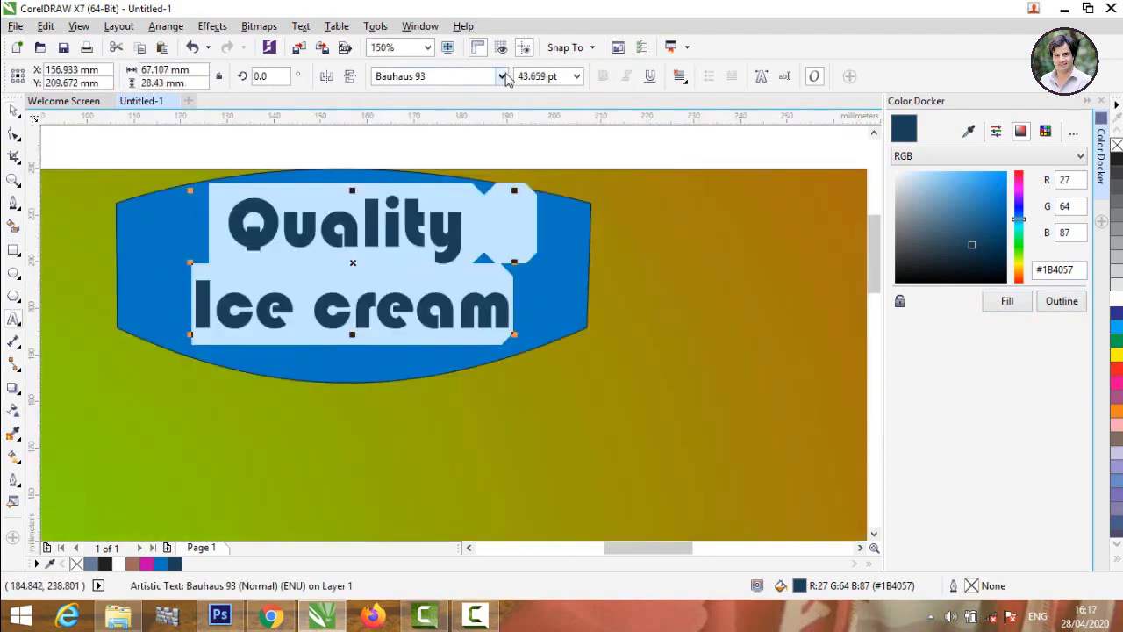
{"action": "left_click", "coordinate": [502, 77]}
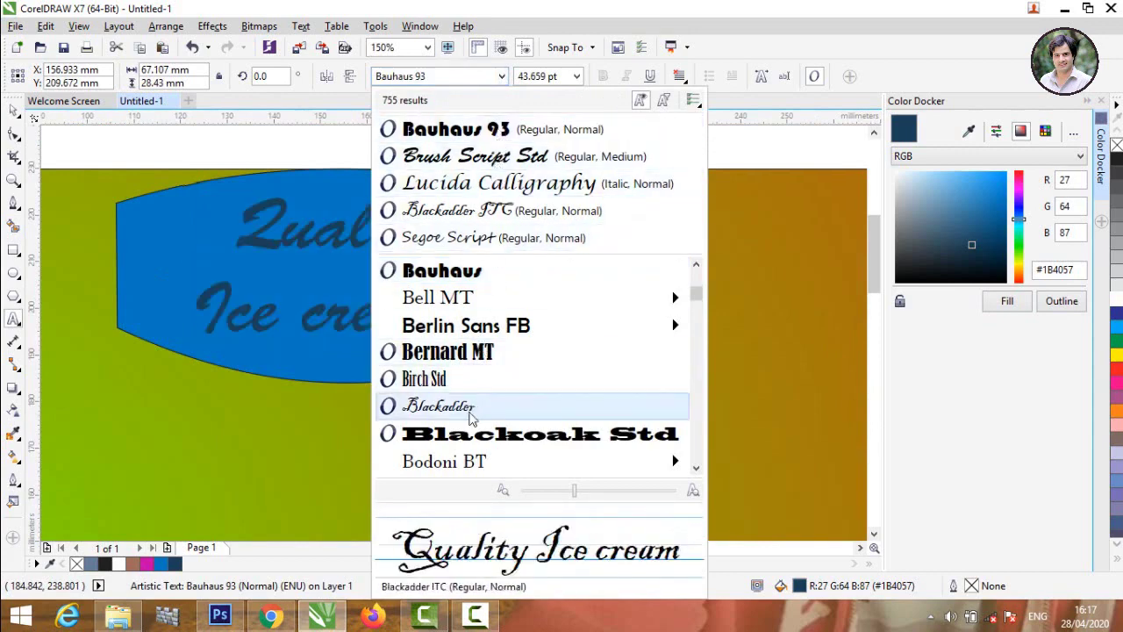
{"action": "left_click", "coordinate": [463, 186]}
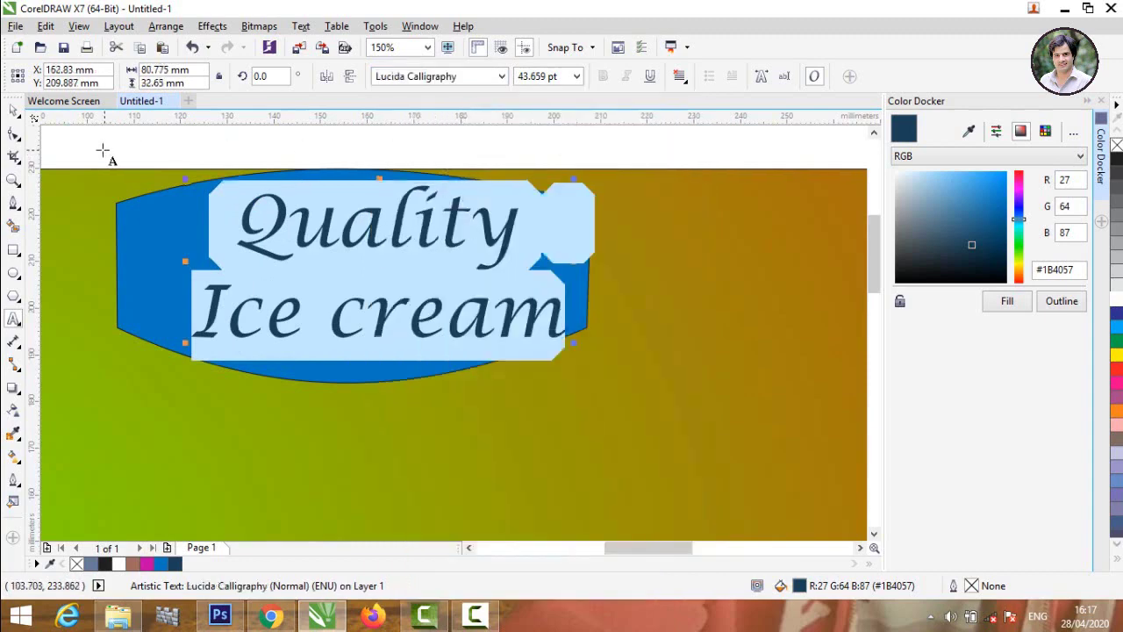
{"action": "left_click", "coordinate": [14, 108]}
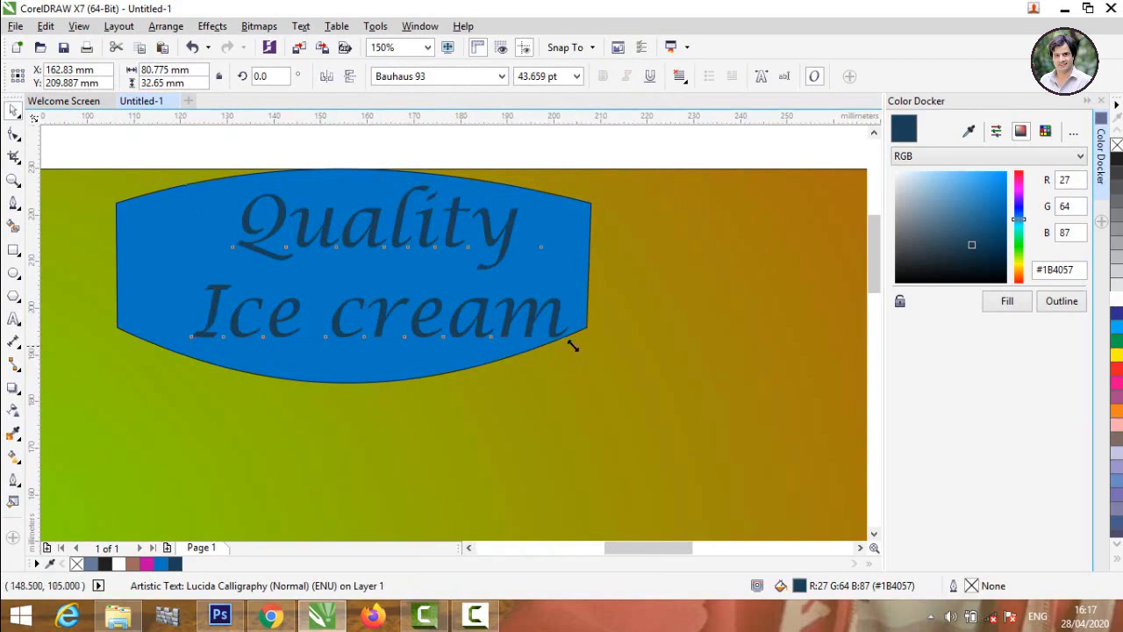
Step: Drag a small ice-cream picture onto the banner
{"action": "scroll", "coordinate": [576, 343], "scroll_direction": "down", "scroll_amount": 1}
{"action": "scroll", "coordinate": [579, 346], "scroll_direction": "down", "scroll_amount": 4}
{"action": "left_click_drag", "start_coordinate": [645, 283], "coordinate": [448, 363]}
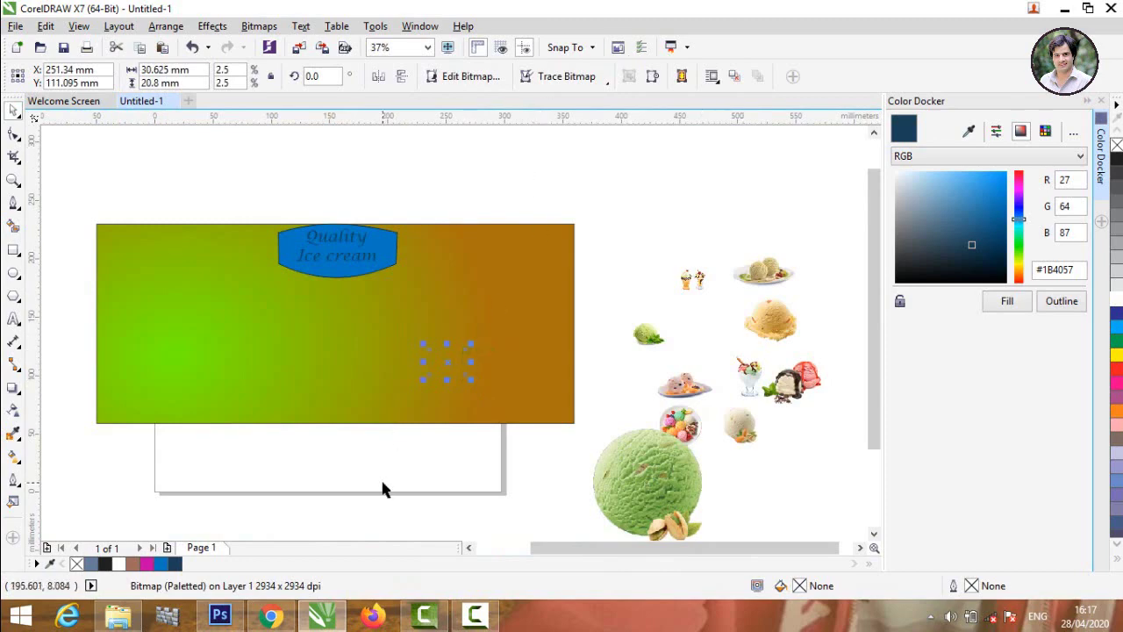
Step: Bring the three-scoop ice-cream picture to the front and enlarge it at the banner's bottom-right
{"action": "right_click", "coordinate": [448, 362]}
{"action": "mouse_move", "coordinate": [491, 432]}
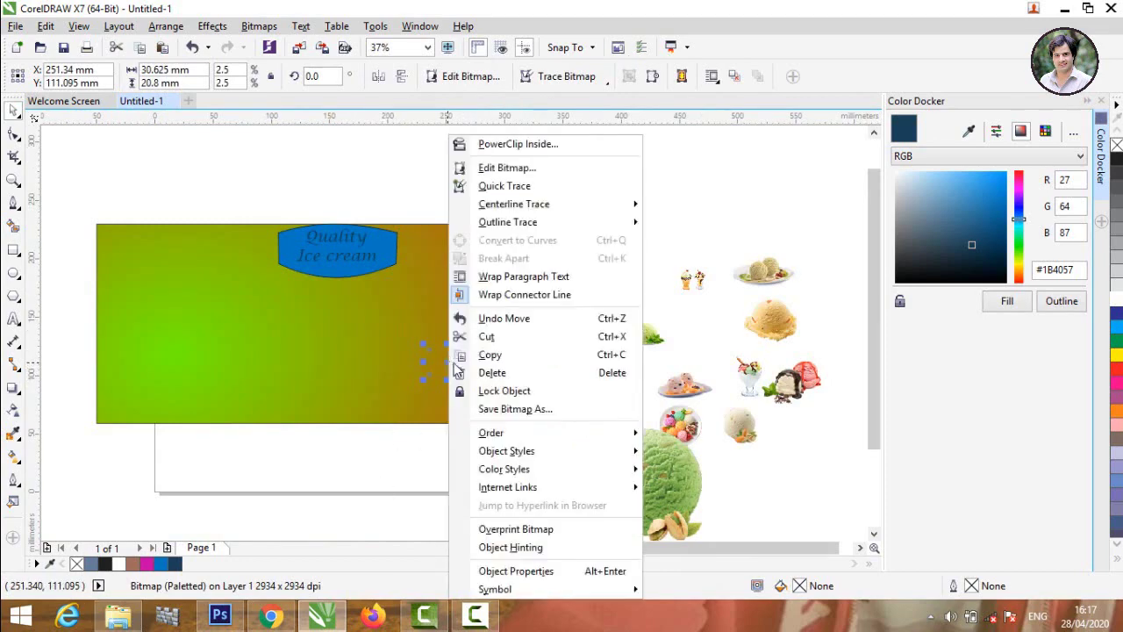
{"action": "left_click", "coordinate": [658, 428]}
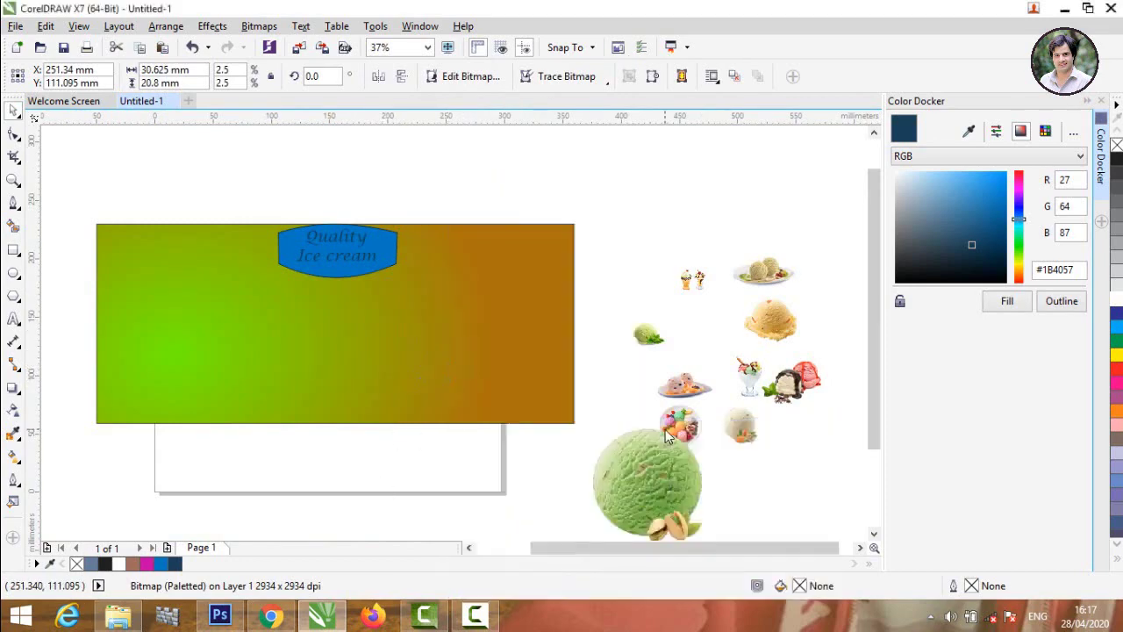
{"action": "left_click", "coordinate": [579, 287]}
{"action": "left_click", "coordinate": [437, 370]}
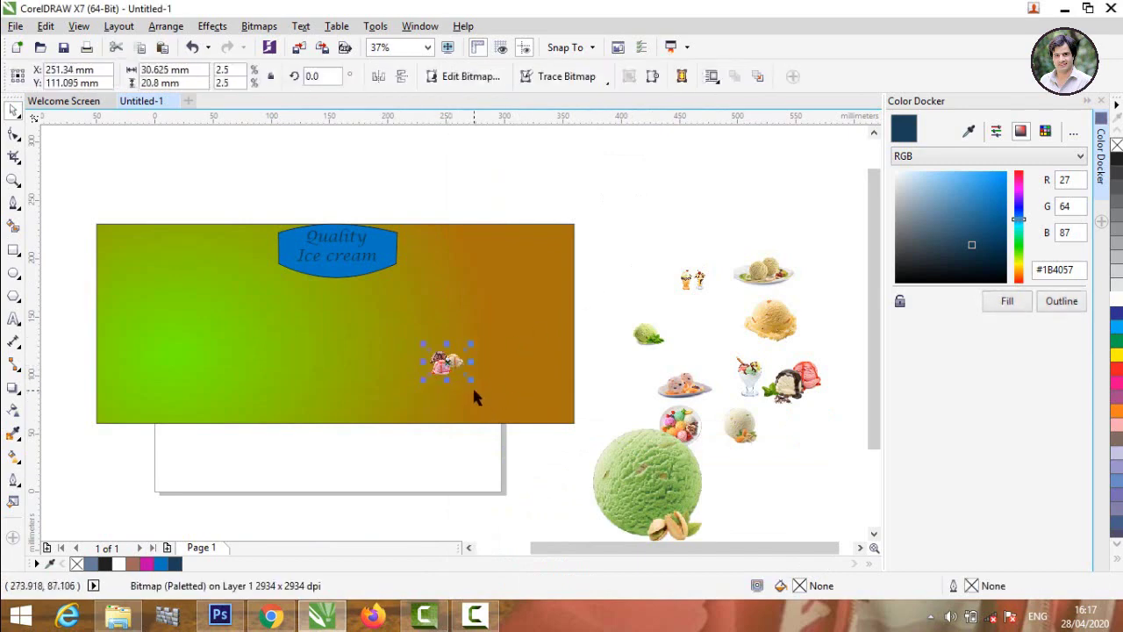
{"action": "left_click_drag", "start_coordinate": [471, 379], "coordinate": [574, 473]}
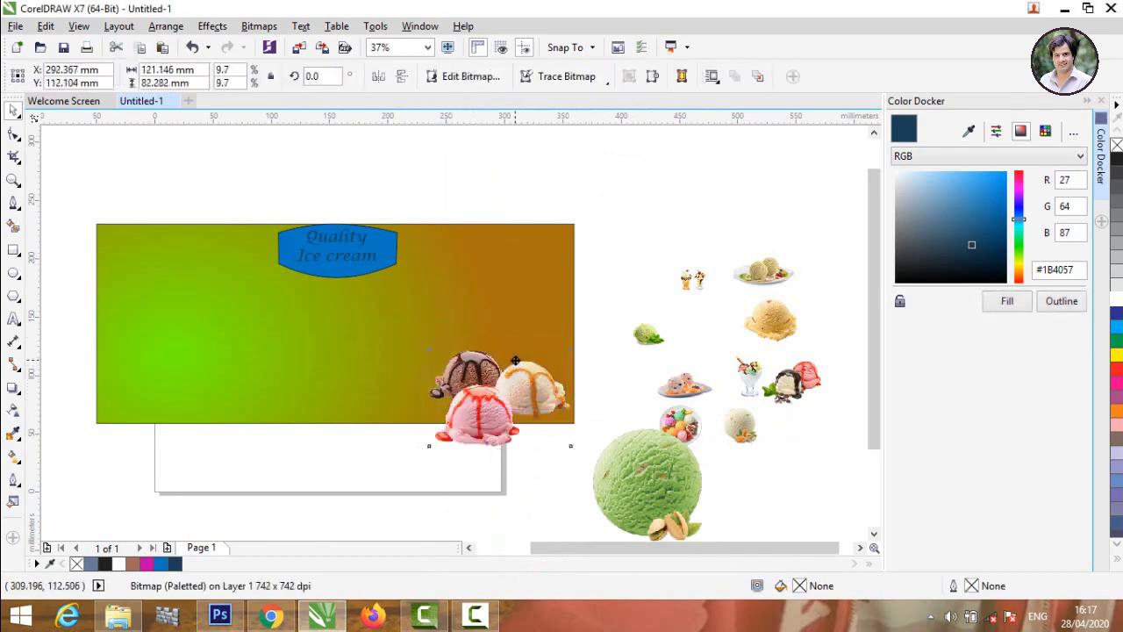
{"action": "left_click_drag", "start_coordinate": [520, 393], "coordinate": [520, 355]}
{"action": "left_click_drag", "start_coordinate": [572, 312], "coordinate": [603, 296]}
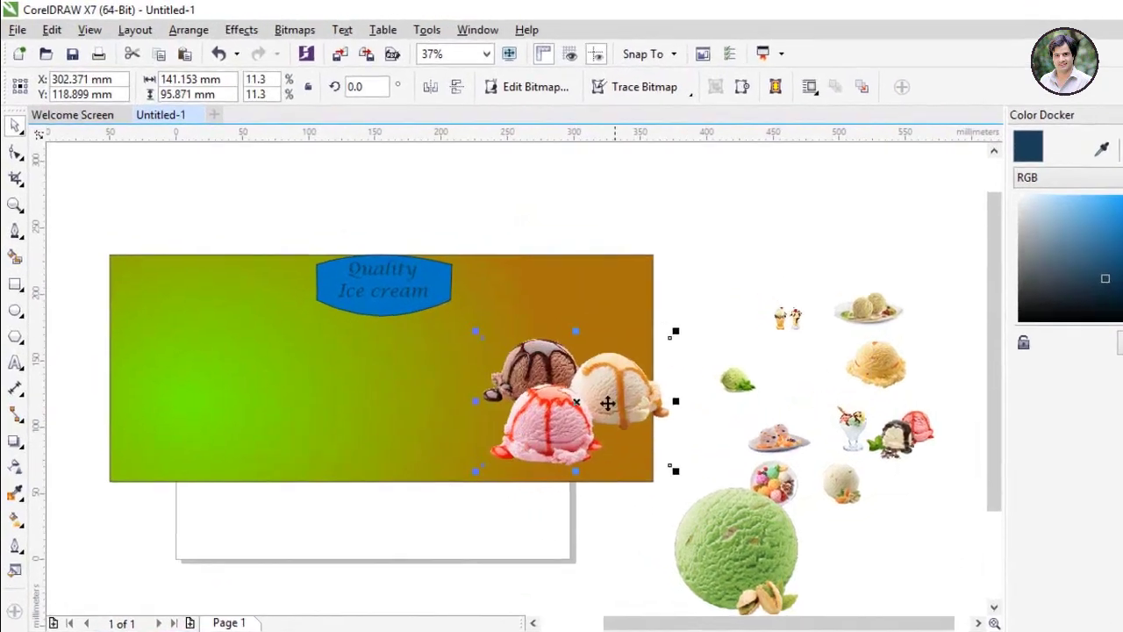
{"action": "left_click_drag", "start_coordinate": [531, 353], "coordinate": [518, 370]}
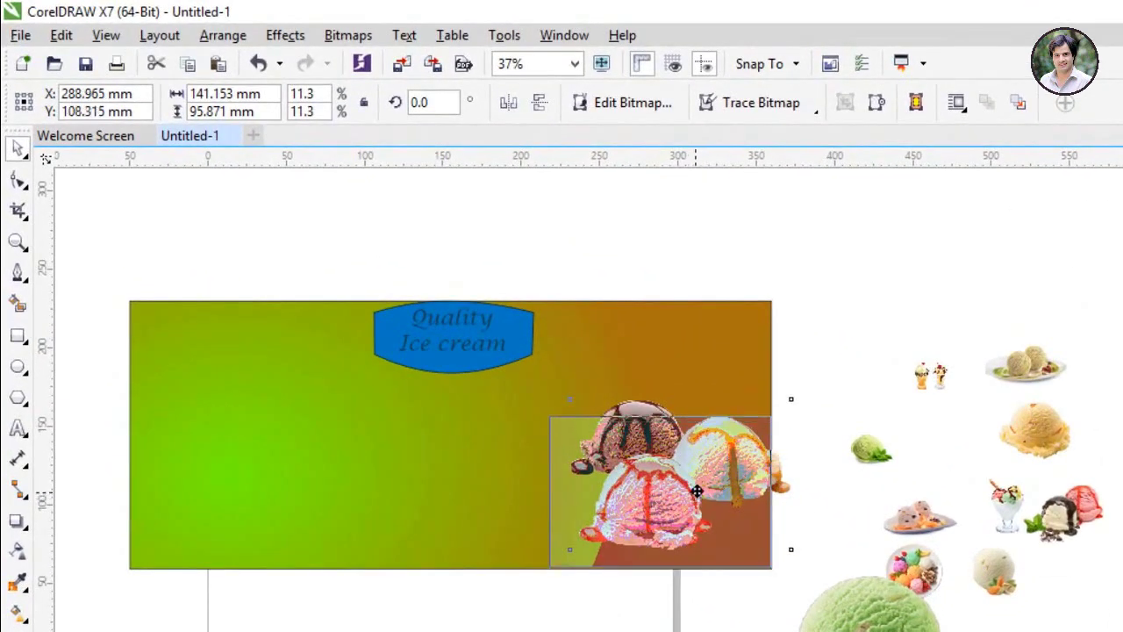
{"action": "left_click_drag", "start_coordinate": [694, 497], "coordinate": [693, 492]}
{"action": "left_click", "coordinate": [847, 423]}
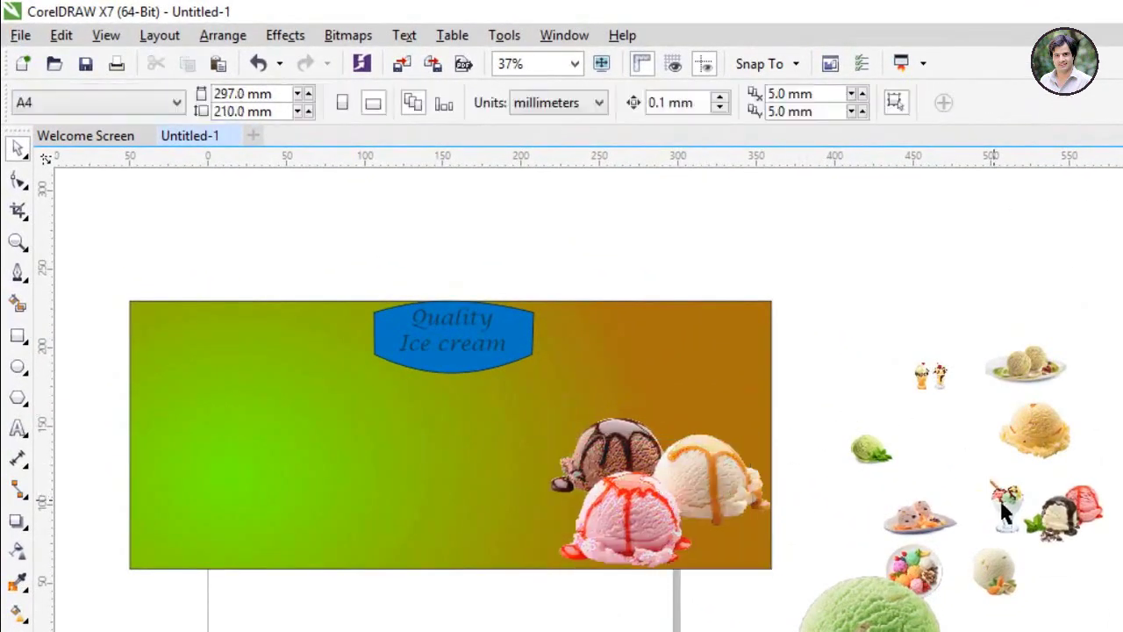
Step: Place the sundae glass beside the scoops, in front and sized to the banner's bottom
{"action": "left_click_drag", "start_coordinate": [1006, 505], "coordinate": [496, 469]}
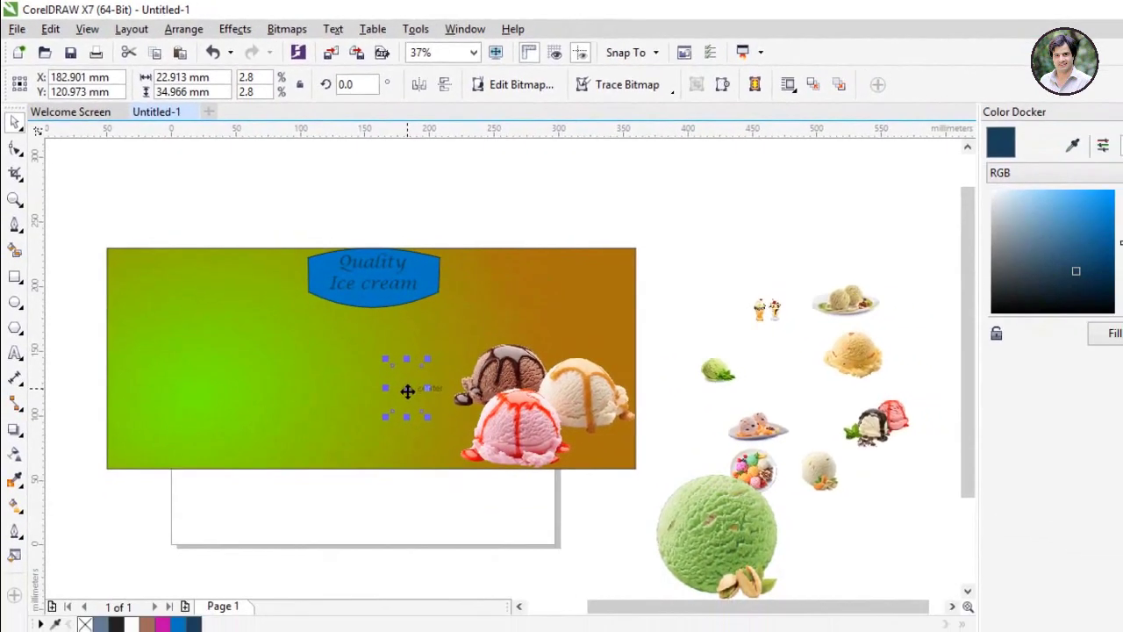
{"action": "right_click", "coordinate": [407, 392]}
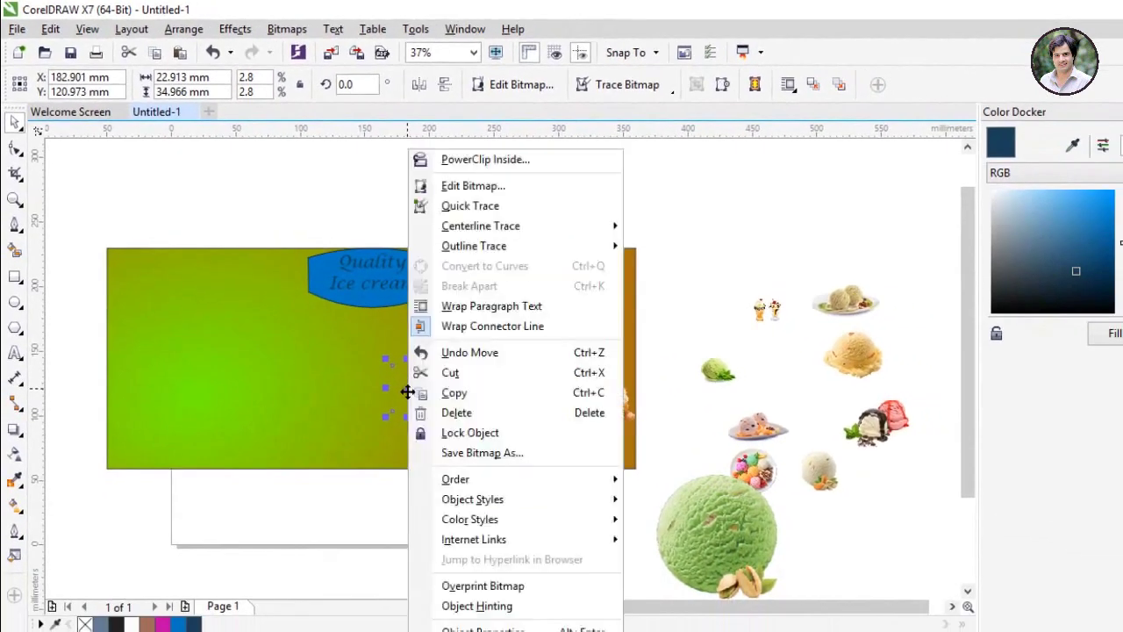
{"action": "left_click", "coordinate": [633, 481]}
{"action": "key", "text": "ctrl+Home"}
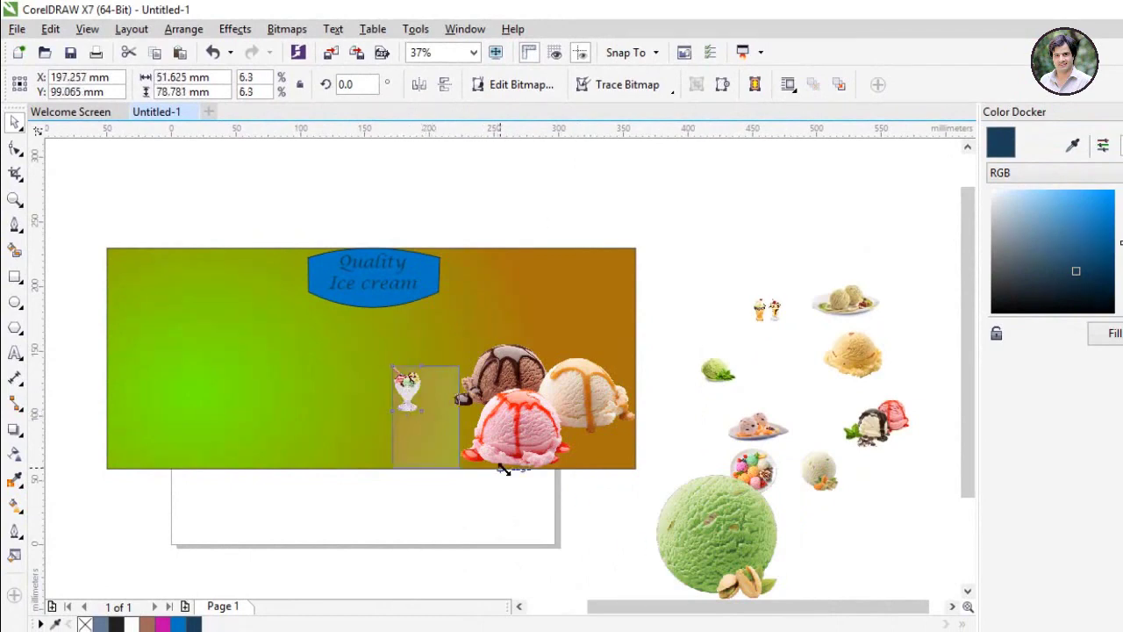
{"action": "left_click_drag", "start_coordinate": [424, 415], "coordinate": [461, 459]}
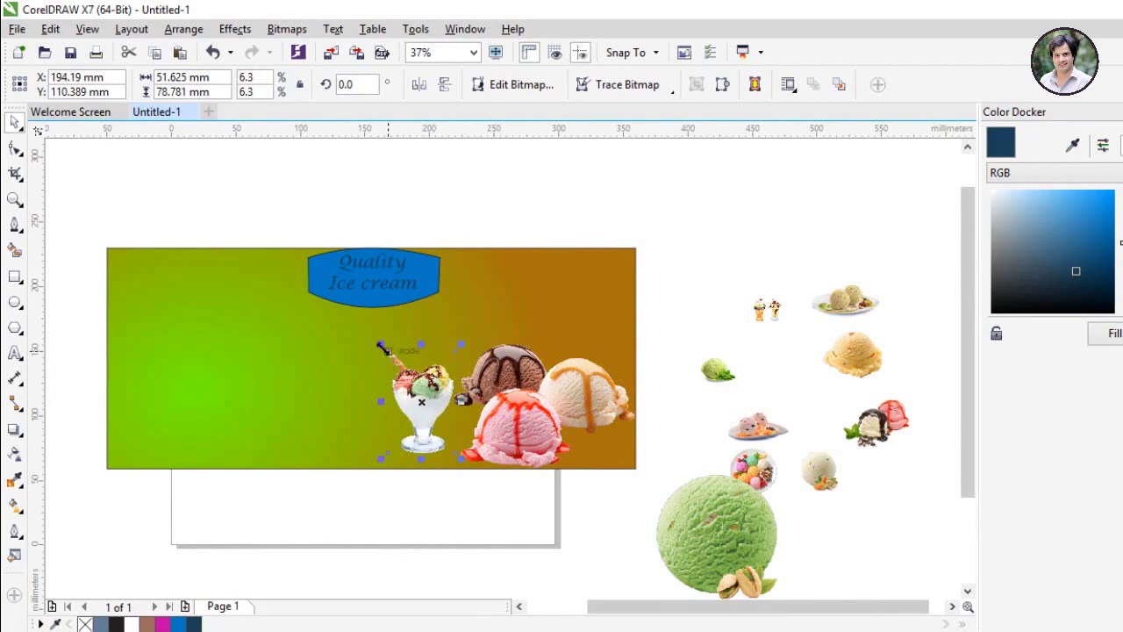
{"action": "left_click_drag", "start_coordinate": [382, 348], "coordinate": [377, 343]}
{"action": "left_click_drag", "start_coordinate": [425, 469], "coordinate": [424, 485]}
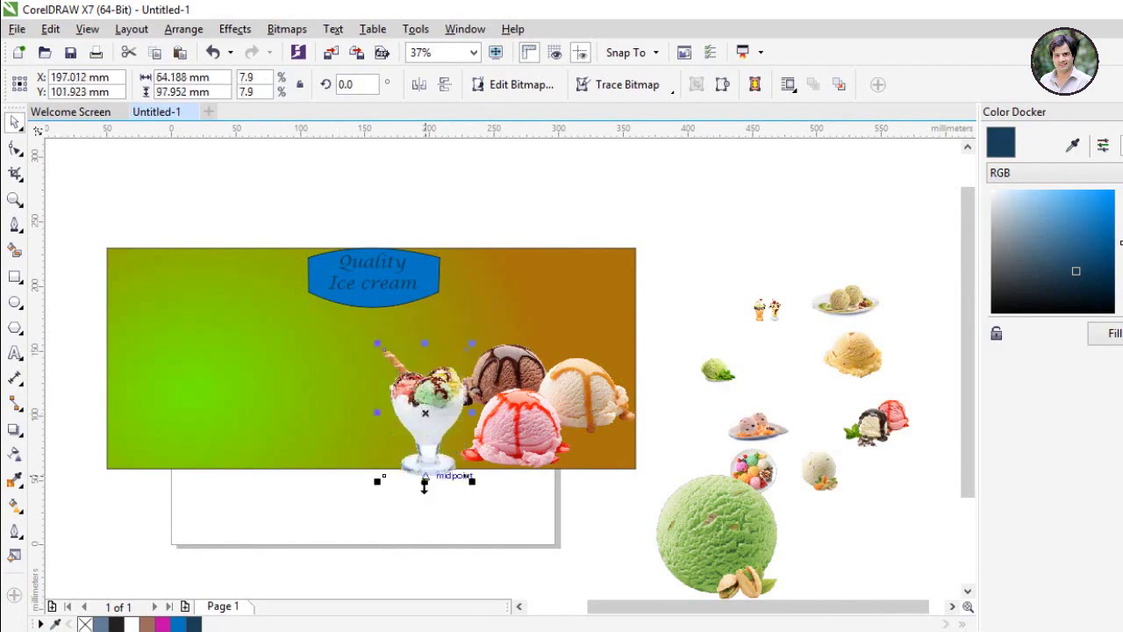
{"action": "scroll", "coordinate": [424, 494], "scroll_direction": "up", "scroll_amount": 5}
{"action": "left_click_drag", "start_coordinate": [454, 427], "coordinate": [454, 378]}
{"action": "scroll", "coordinate": [453, 379], "scroll_direction": "down", "scroll_amount": 5}
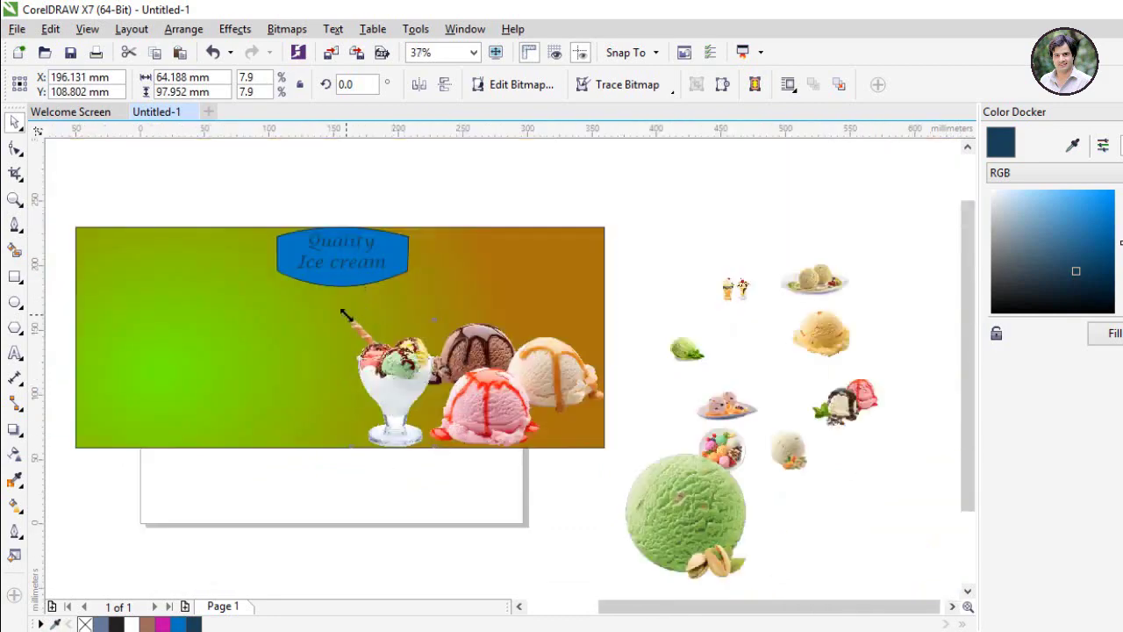
{"action": "left_click_drag", "start_coordinate": [346, 316], "coordinate": [353, 326]}
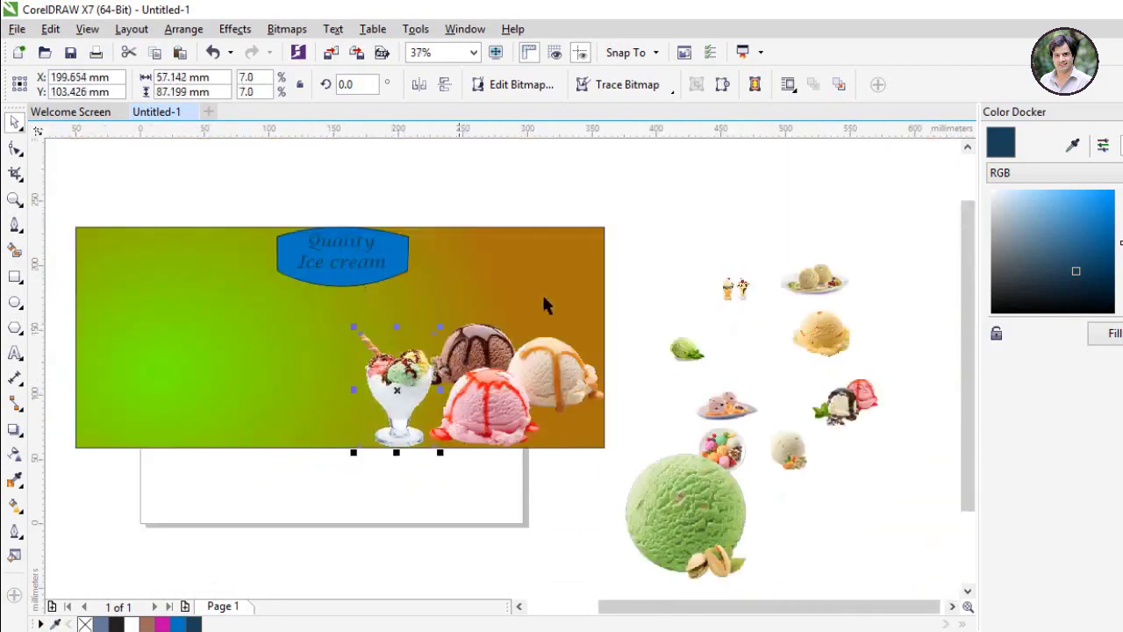
{"action": "left_click", "coordinate": [637, 294]}
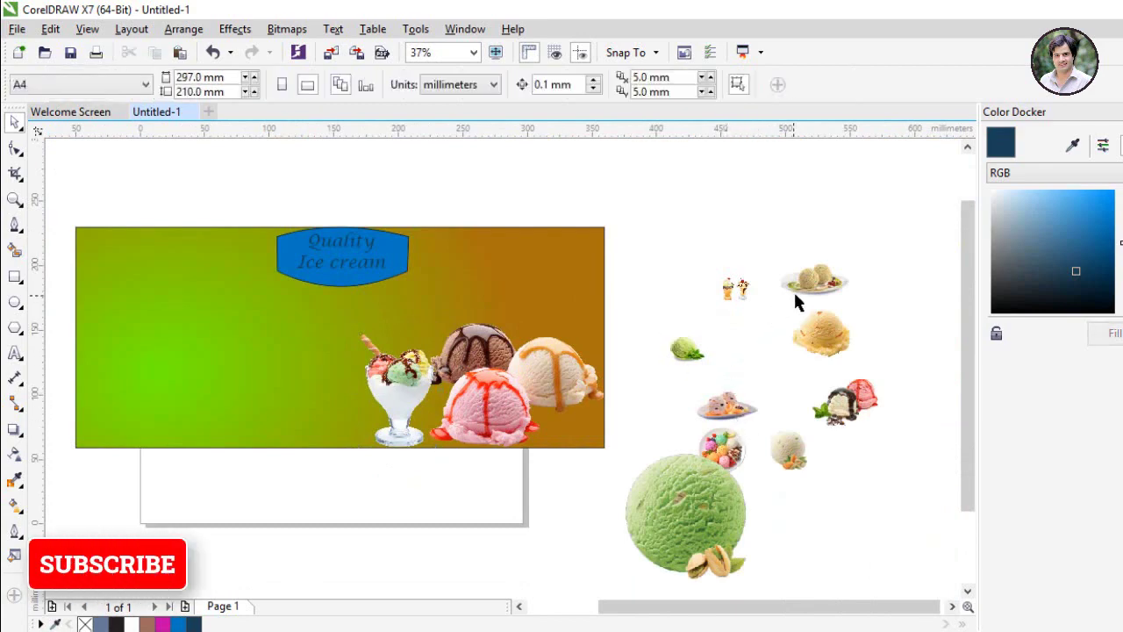
Step: Drag the pistachio plate picture to the banner's bottom edge and bring it in front
{"action": "left_click_drag", "start_coordinate": [804, 296], "coordinate": [292, 414]}
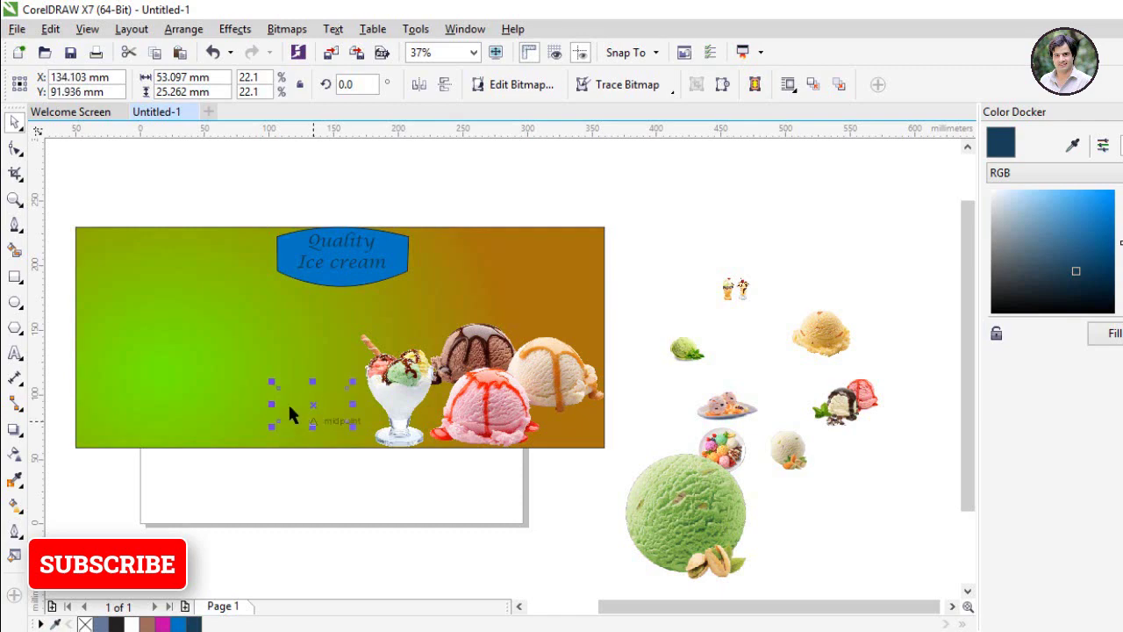
{"action": "right_click", "coordinate": [297, 414]}
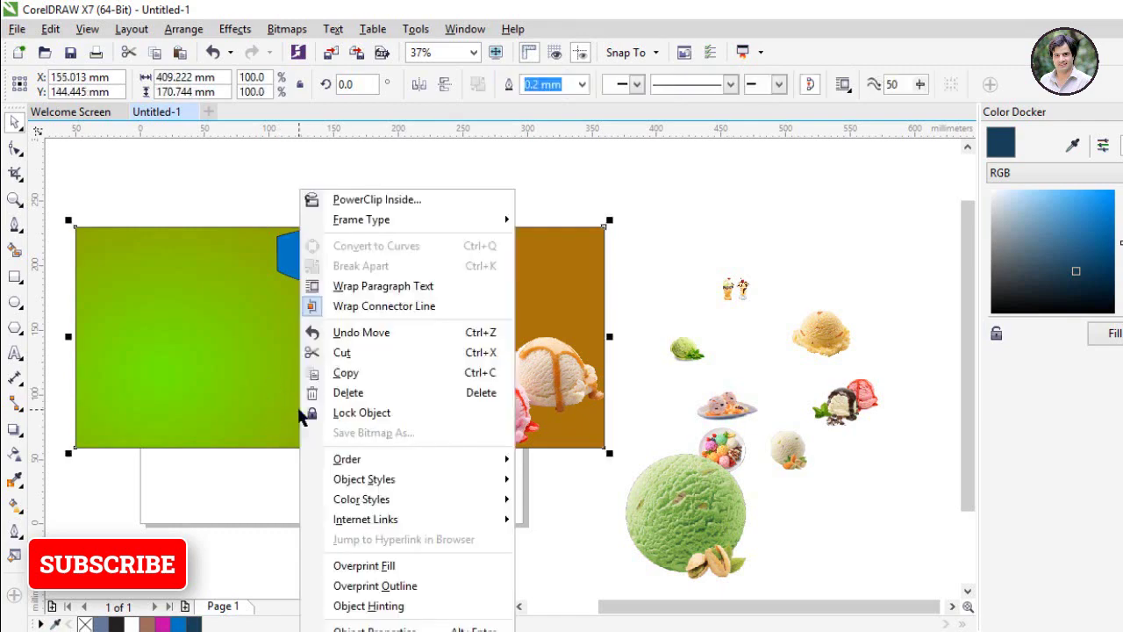
{"action": "left_click", "coordinate": [245, 483]}
{"action": "left_click", "coordinate": [247, 483]}
{"action": "left_click", "coordinate": [812, 281]}
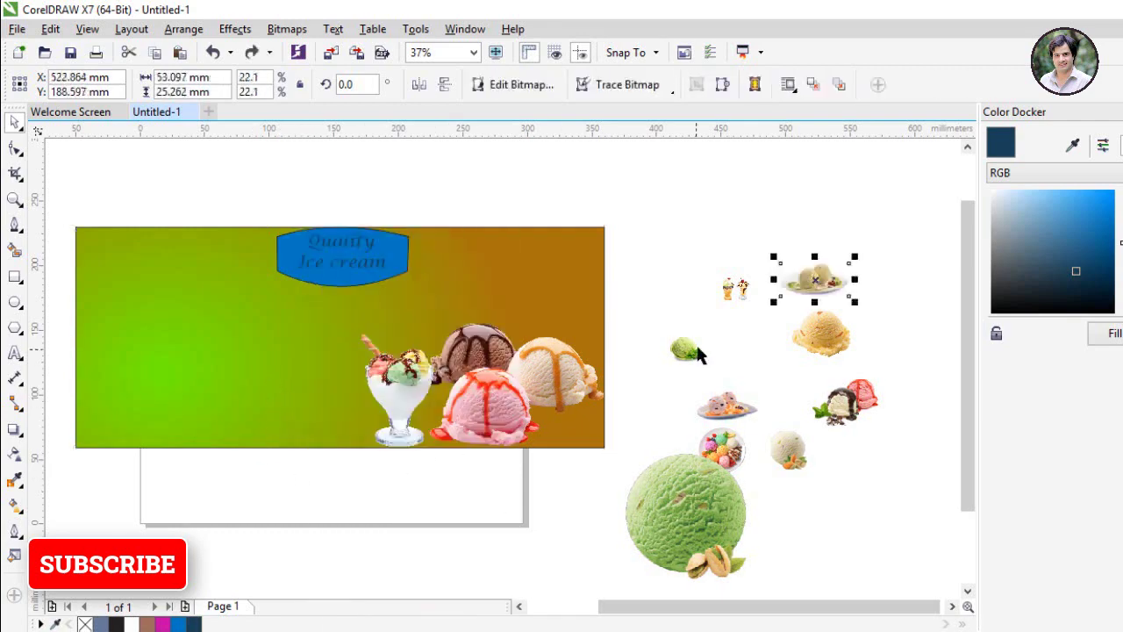
{"action": "left_click_drag", "start_coordinate": [799, 282], "coordinate": [604, 360]}
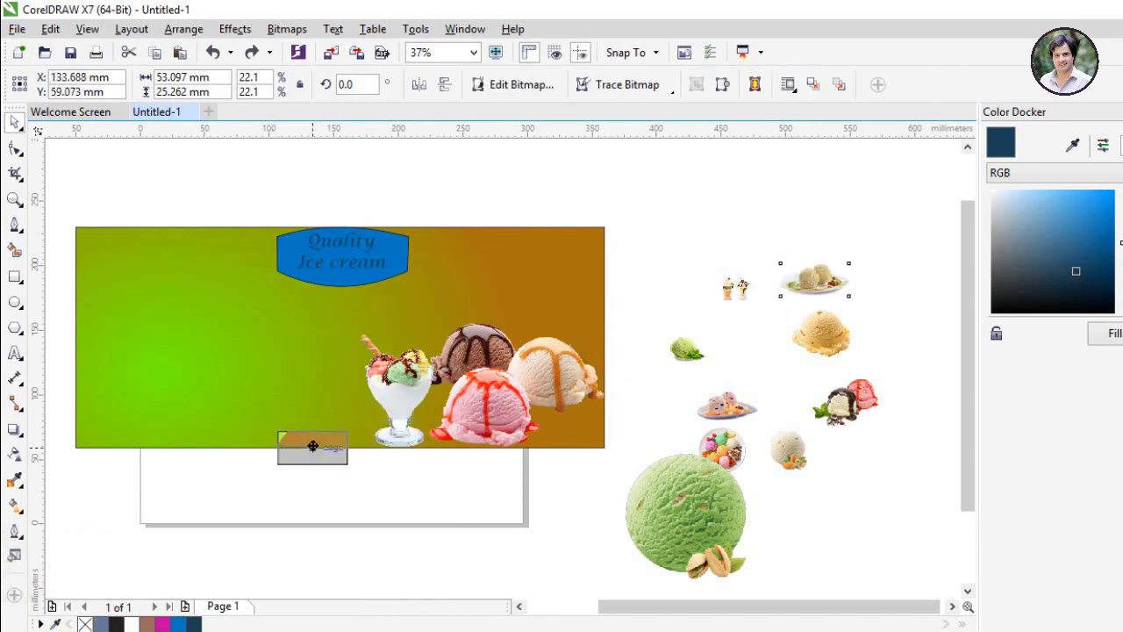
{"action": "left_click_drag", "start_coordinate": [603, 360], "coordinate": [315, 453]}
{"action": "right_click", "coordinate": [315, 452]}
{"action": "mouse_move", "coordinate": [363, 479]}
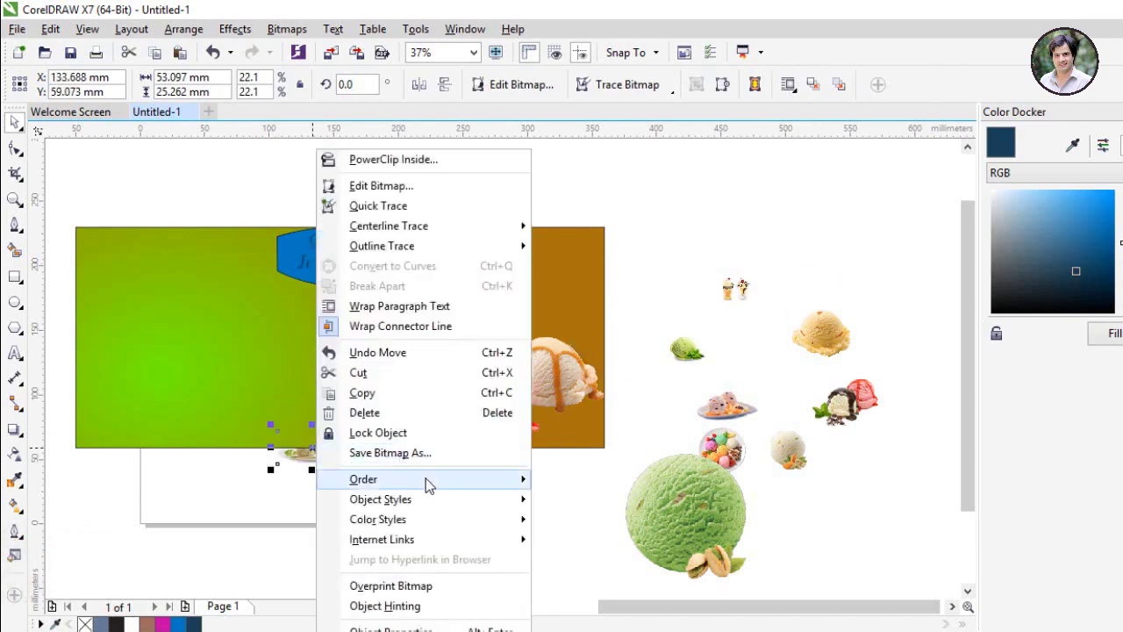
{"action": "left_click", "coordinate": [572, 474]}
Step: Resize the plate and fine-tune its position at the banner's lower-left corner
{"action": "mouse_move", "coordinate": [317, 451]}
{"action": "left_mouse_down"}
{"action": "mouse_move", "coordinate": [317, 369]}
{"action": "mouse_move", "coordinate": [540, 476]}
{"action": "left_mouse_up"}
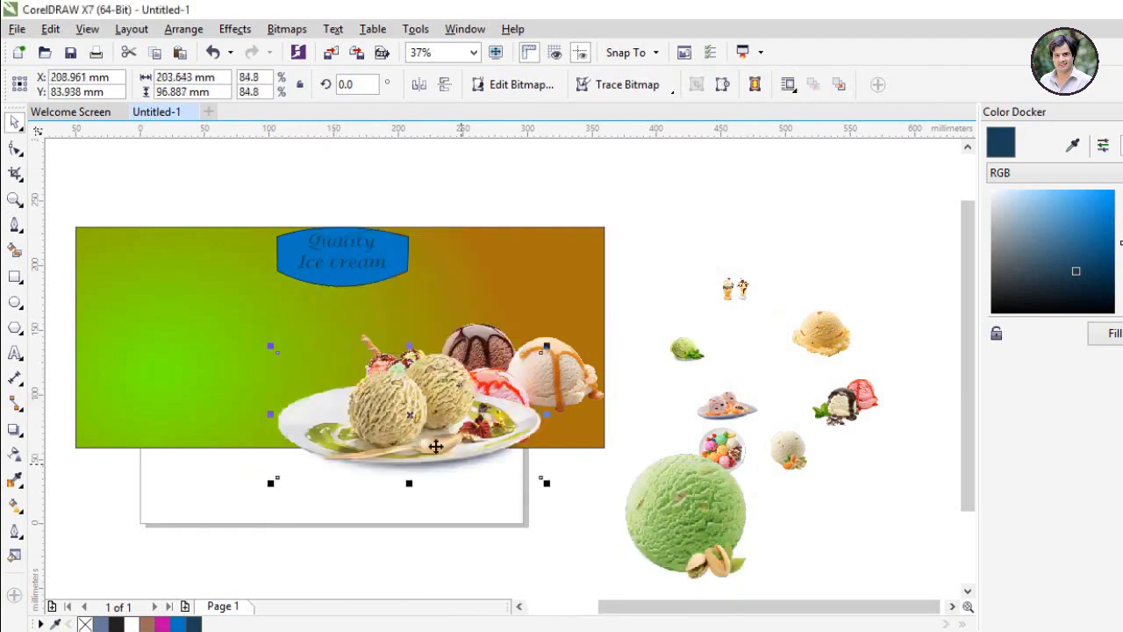
{"action": "mouse_move", "coordinate": [395, 415]}
{"action": "left_mouse_down"}
{"action": "mouse_move", "coordinate": [181, 371]}
{"action": "mouse_move", "coordinate": [195, 388]}
{"action": "left_mouse_up"}
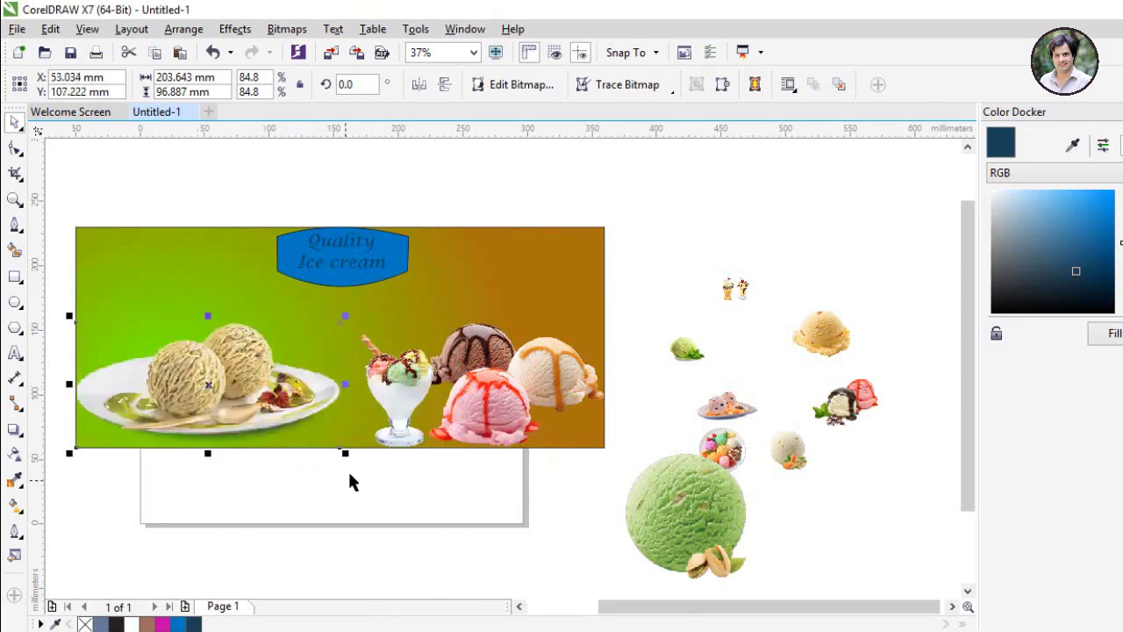
{"action": "left_click_drag", "start_coordinate": [345, 453], "coordinate": [244, 405]}
{"action": "left_click_drag", "start_coordinate": [159, 356], "coordinate": [158, 401]}
{"action": "left_click", "coordinate": [174, 495]}
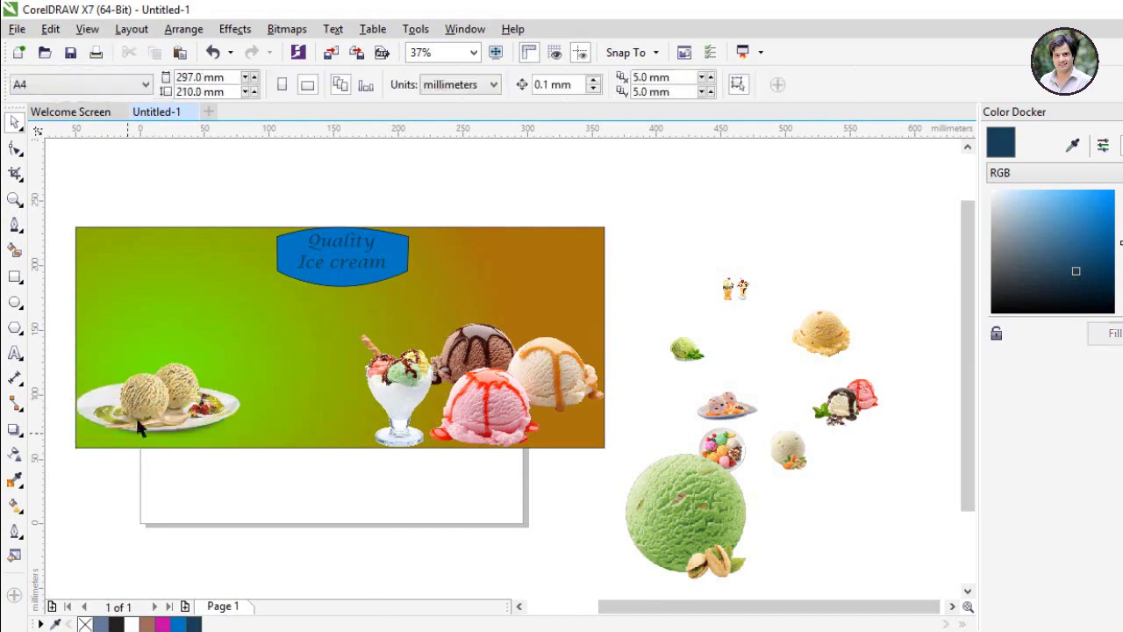
{"action": "scroll", "coordinate": [132, 480], "scroll_direction": "up", "scroll_amount": 4}
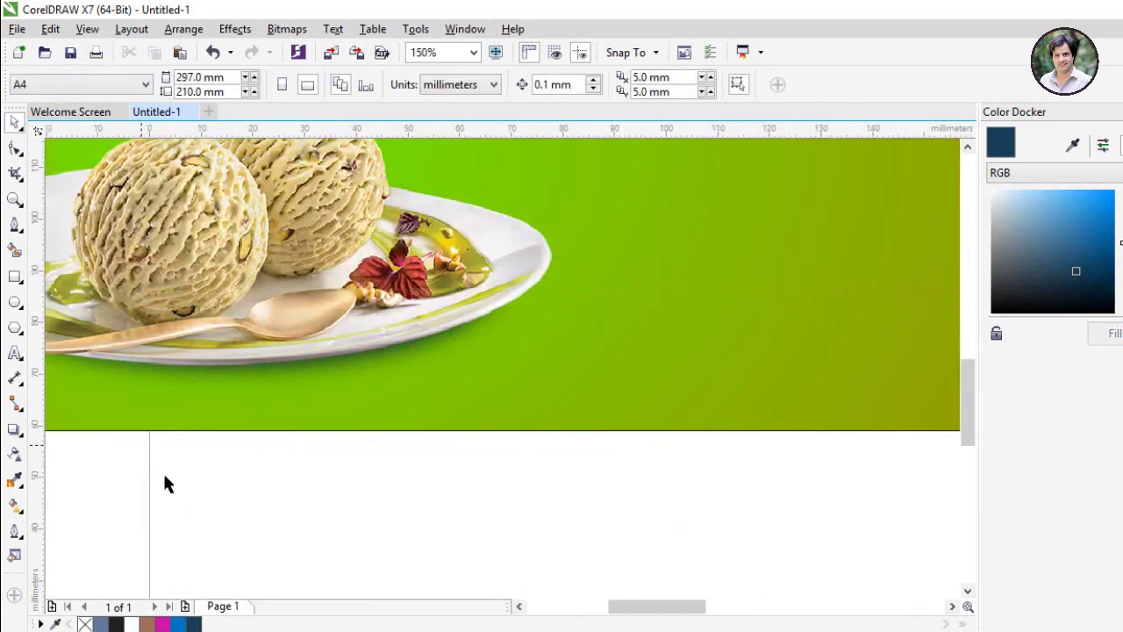
{"action": "scroll", "coordinate": [176, 483], "scroll_direction": "down", "scroll_amount": 4}
{"action": "scroll", "coordinate": [116, 497], "scroll_direction": "up", "scroll_amount": 4}
{"action": "left_click_drag", "start_coordinate": [223, 334], "coordinate": [244, 353]}
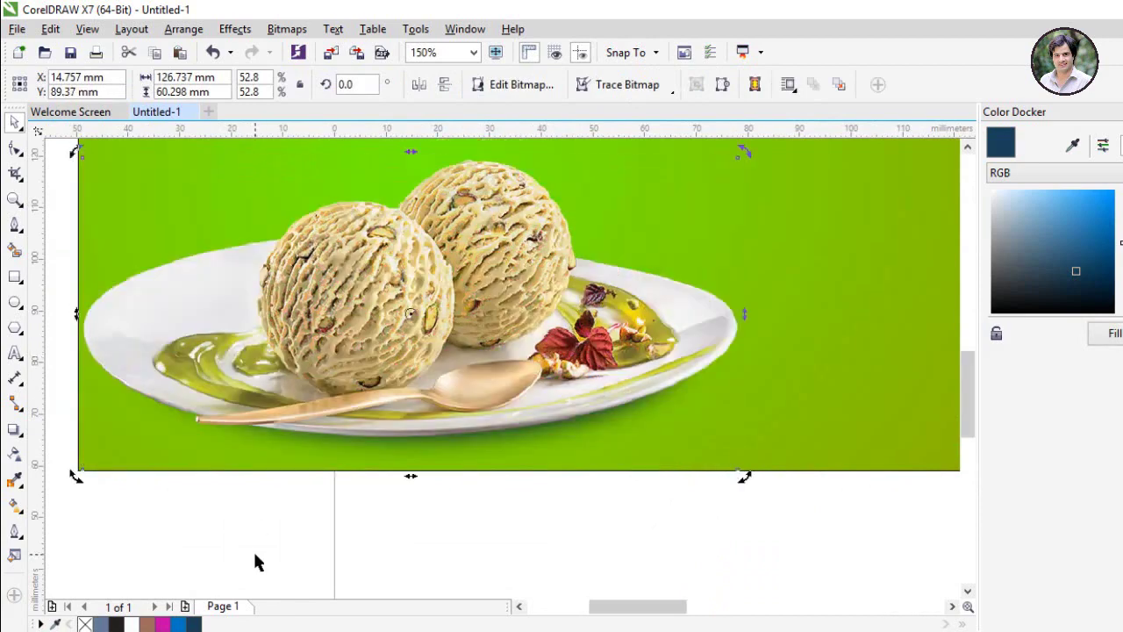
{"action": "left_click", "coordinate": [253, 549]}
{"action": "left_click", "coordinate": [321, 301]}
{"action": "scroll", "coordinate": [314, 449], "scroll_direction": "down", "scroll_amount": 4}
{"action": "left_click", "coordinate": [314, 449]}
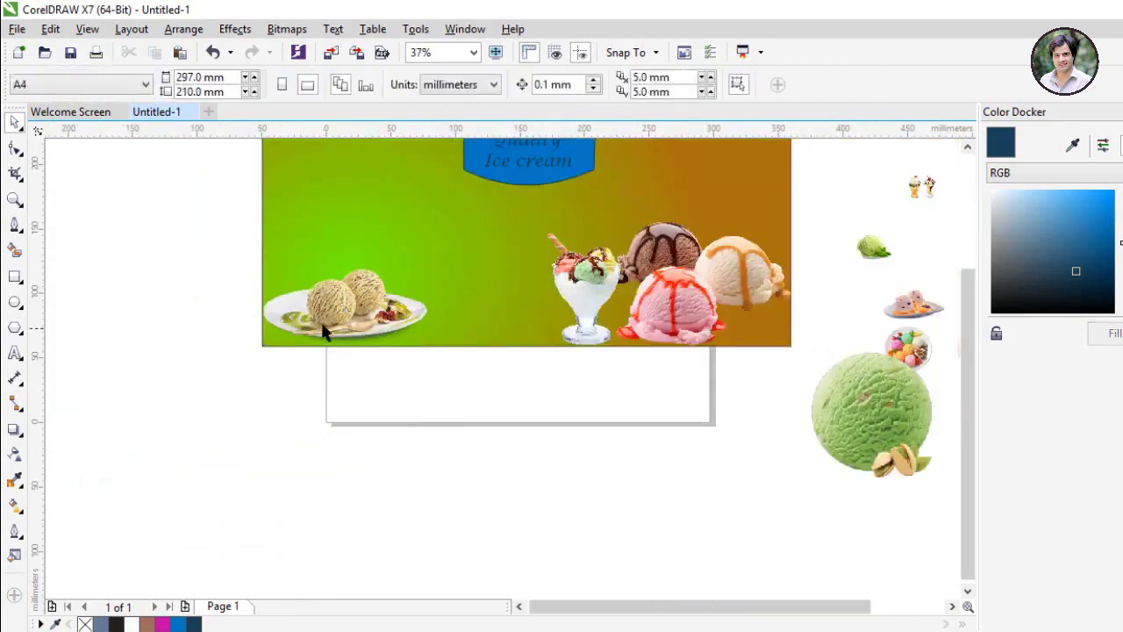
{"action": "left_click", "coordinate": [271, 304]}
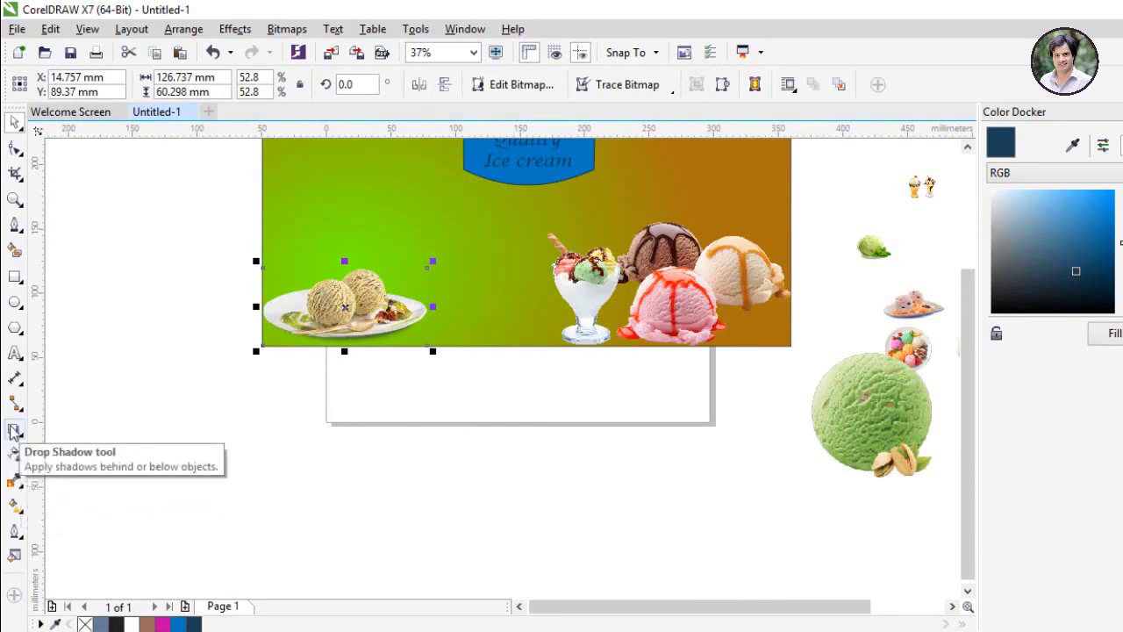
Step: Give the pistachio plate a soft drop shadow pulled up to the plate's bottom edge
{"action": "left_click", "coordinate": [15, 430]}
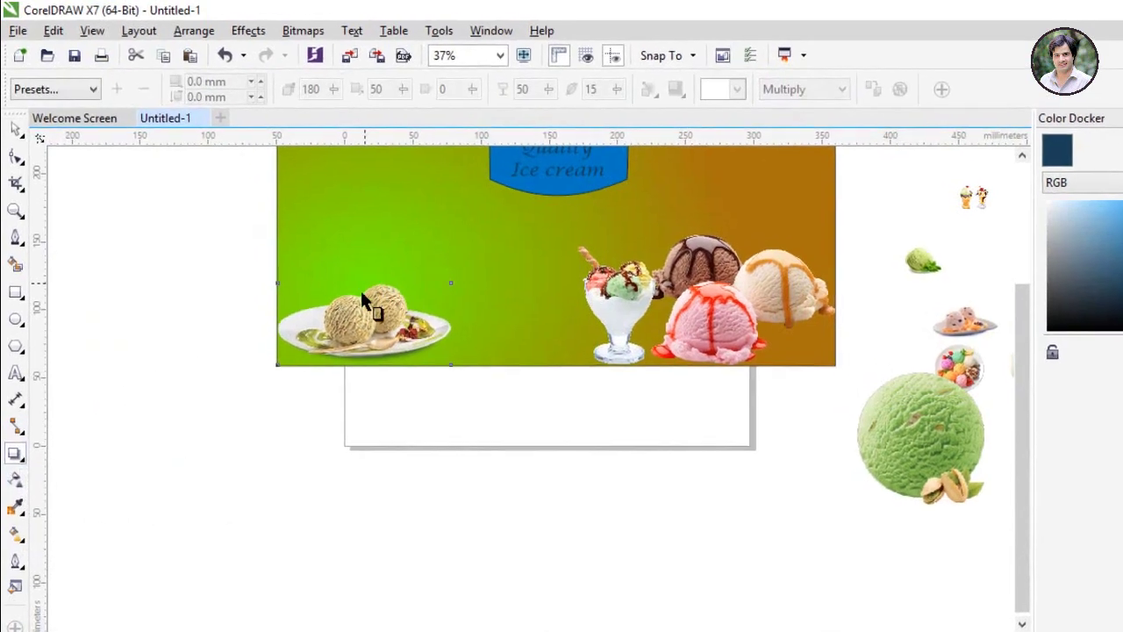
{"action": "left_click_drag", "start_coordinate": [338, 266], "coordinate": [332, 361]}
{"action": "left_click_drag", "start_coordinate": [427, 462], "coordinate": [420, 459]}
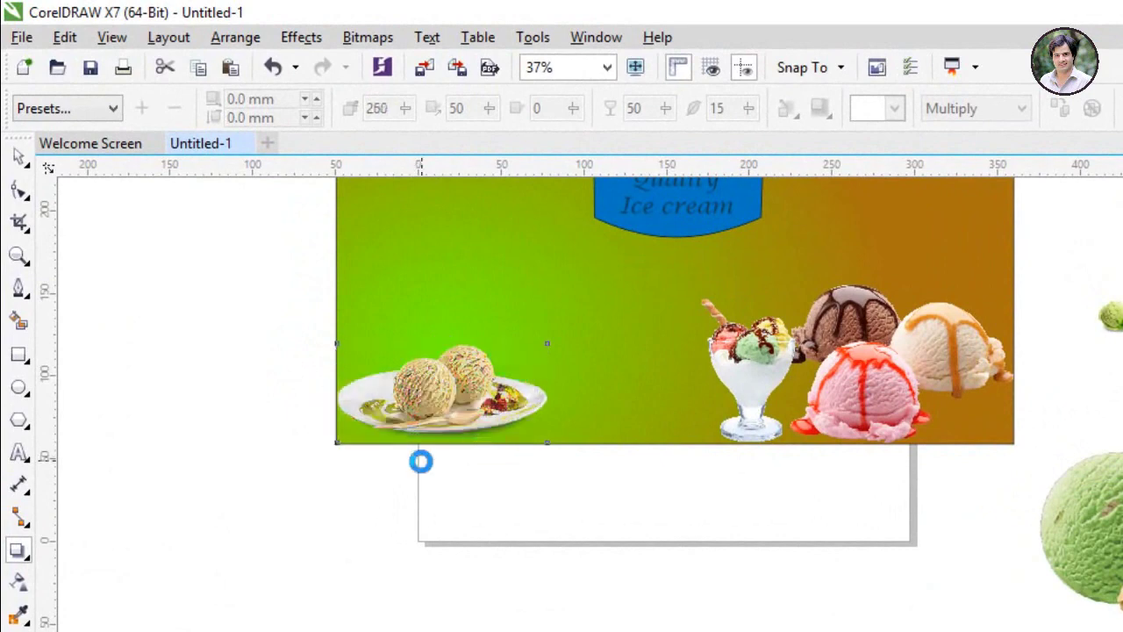
{"action": "scroll", "coordinate": [465, 344], "scroll_direction": "up", "scroll_amount": 2}
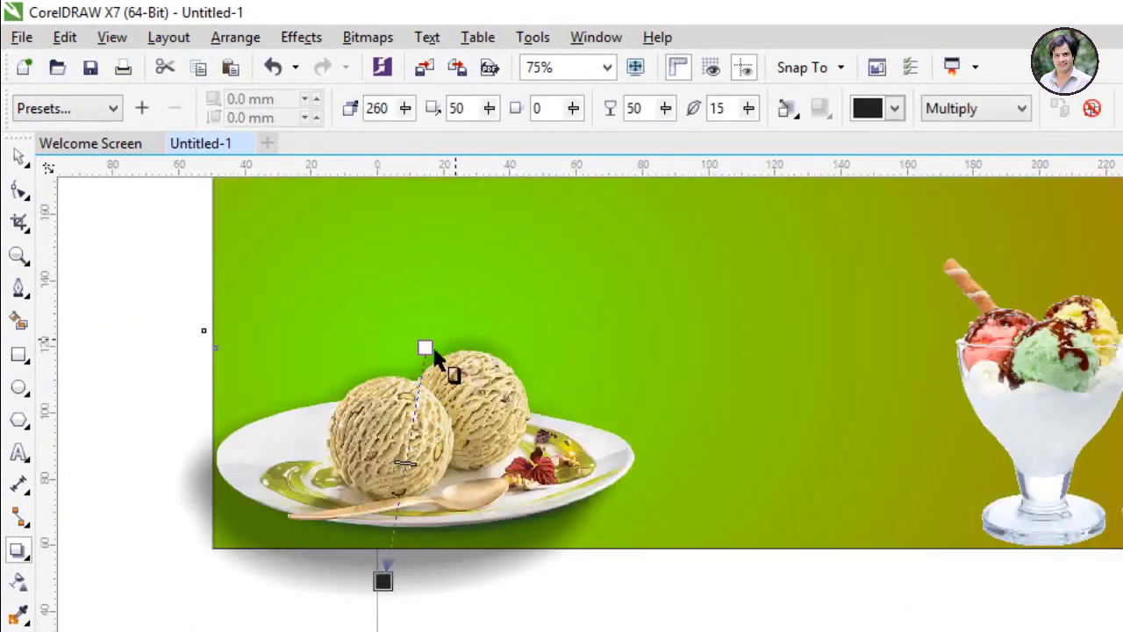
{"action": "scroll", "coordinate": [365, 569], "scroll_direction": "up", "scroll_amount": 2}
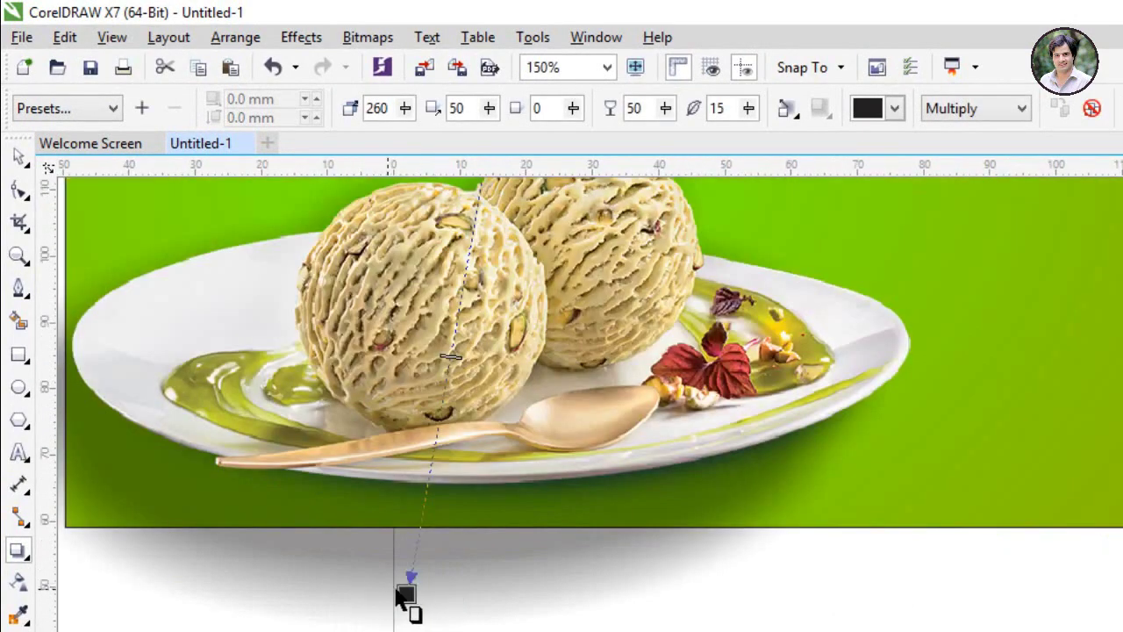
{"action": "left_click_drag", "start_coordinate": [399, 586], "coordinate": [424, 523]}
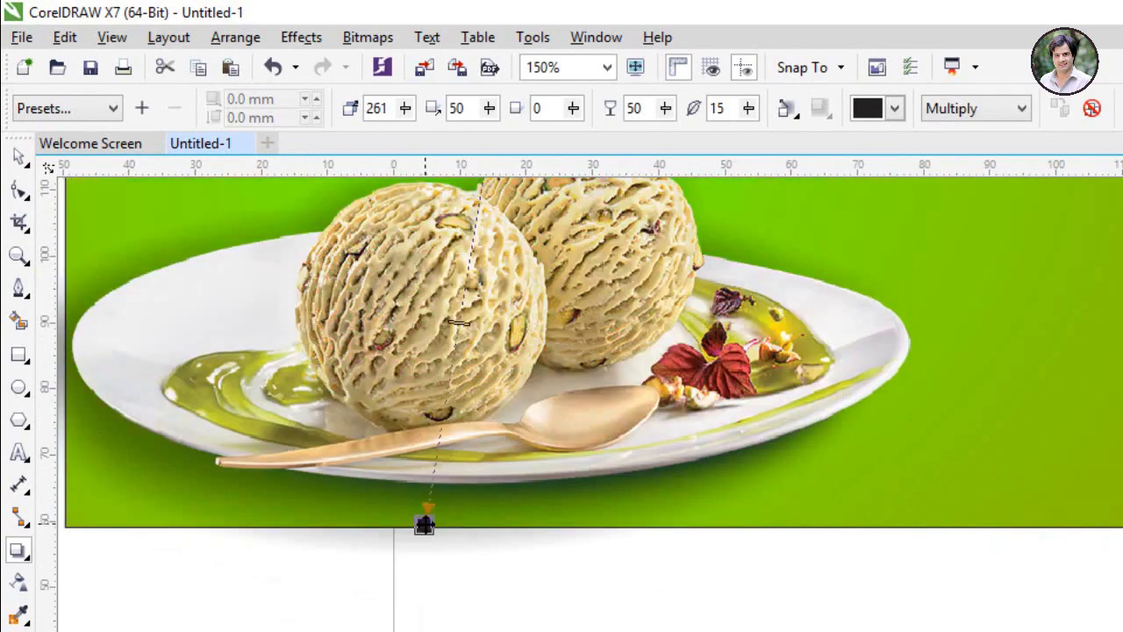
{"action": "left_click", "coordinate": [18, 156]}
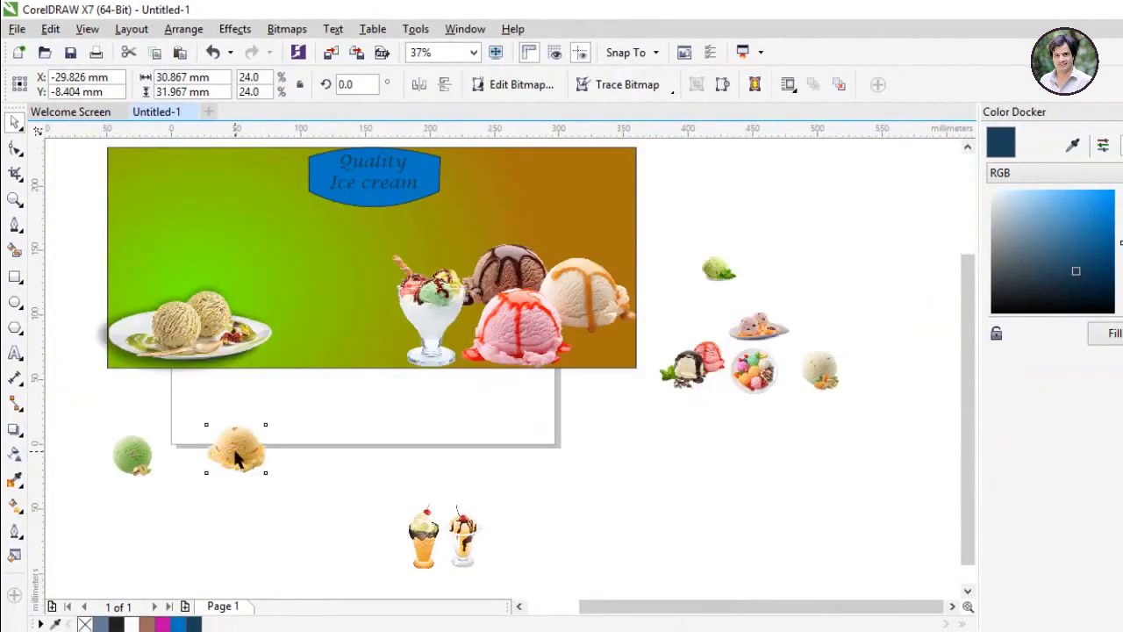
Step: Bring the orange scoop in front of the banner and shrink it onto the plate
{"action": "left_click_drag", "start_coordinate": [235, 459], "coordinate": [255, 393]}
{"action": "right_click", "coordinate": [263, 382]}
{"action": "mouse_move", "coordinate": [311, 479]}
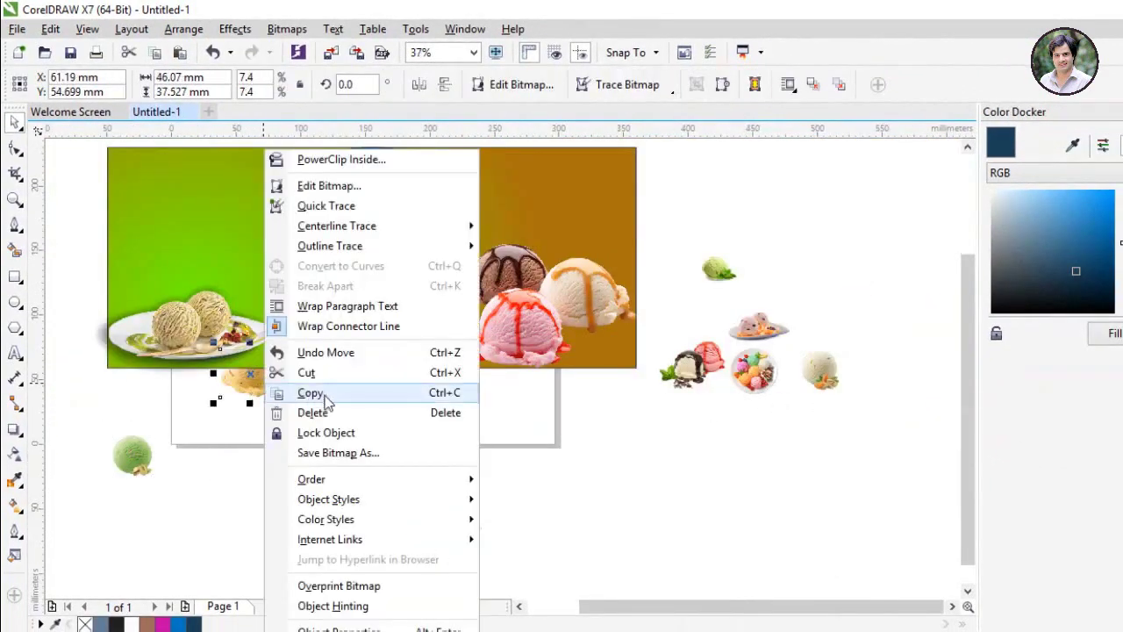
{"action": "left_click", "coordinate": [516, 477]}
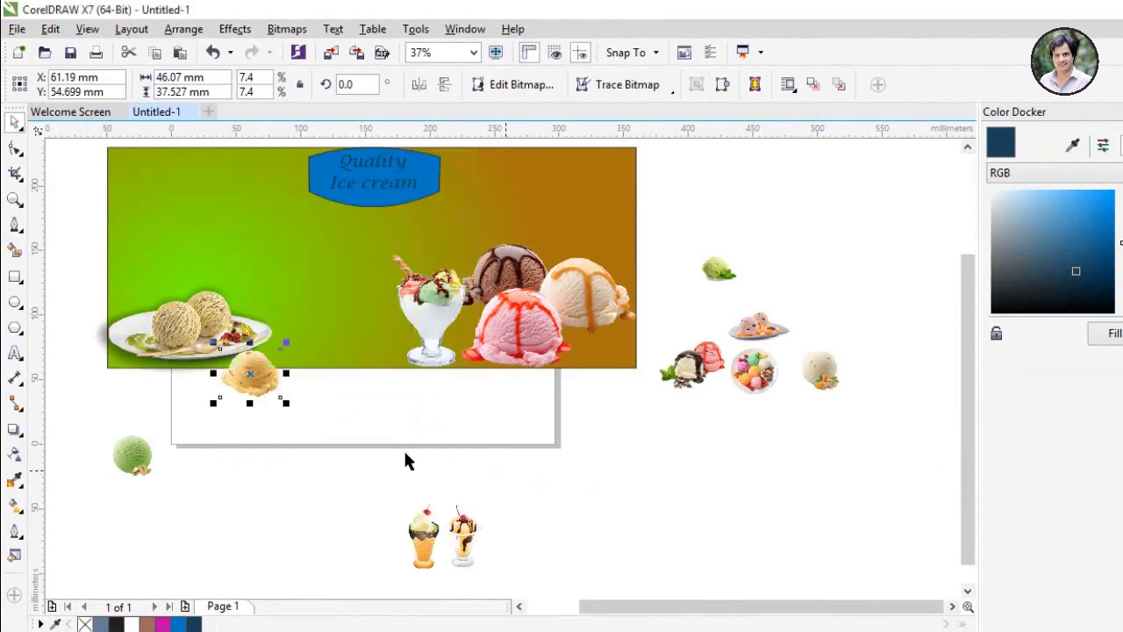
{"action": "left_click_drag", "start_coordinate": [251, 377], "coordinate": [144, 336]}
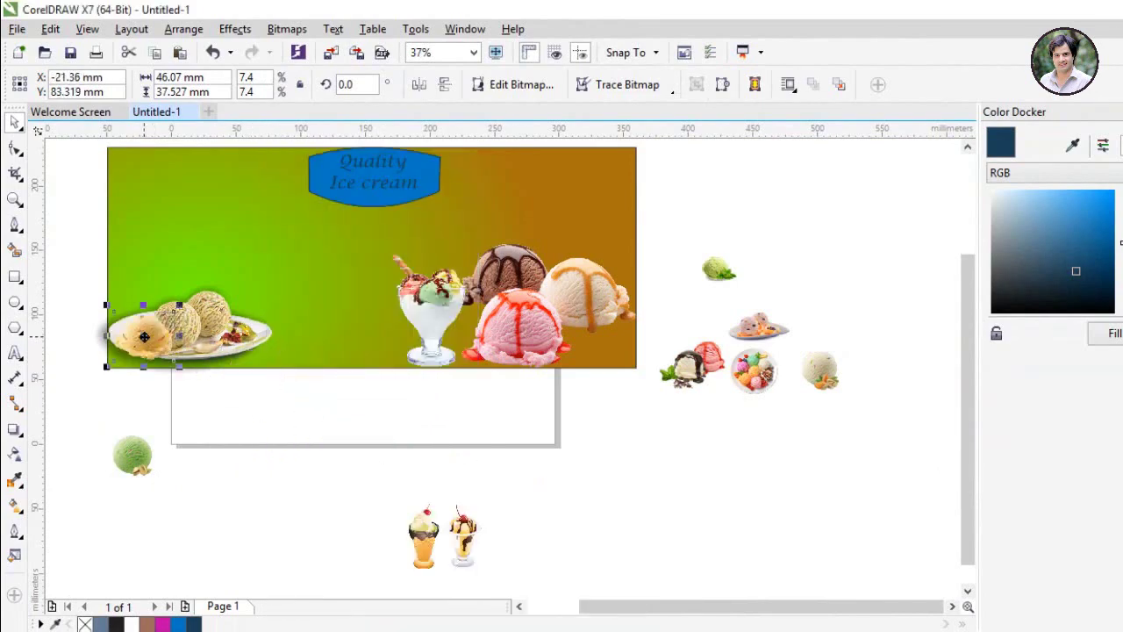
{"action": "scroll", "coordinate": [91, 338], "scroll_direction": "up", "scroll_amount": 2}
{"action": "scroll", "coordinate": [149, 351], "scroll_direction": "up", "scroll_amount": 1}
{"action": "scroll", "coordinate": [263, 395], "scroll_direction": "down", "scroll_amount": 1}
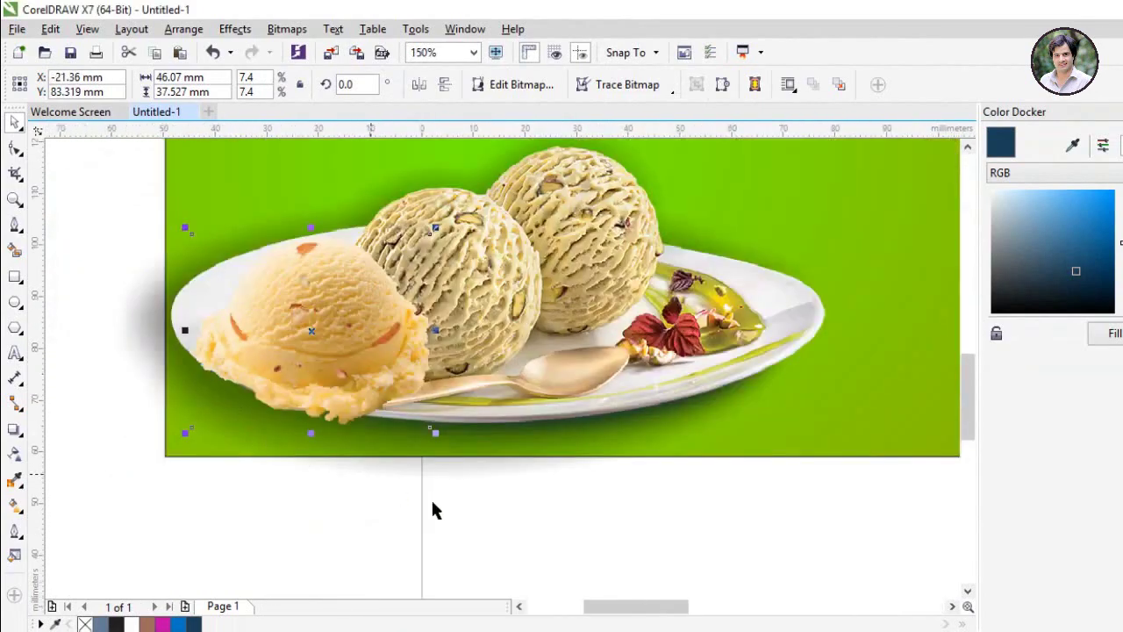
{"action": "scroll", "coordinate": [336, 411], "scroll_direction": "down", "scroll_amount": 1}
{"action": "scroll", "coordinate": [368, 438], "scroll_direction": "up", "scroll_amount": 1}
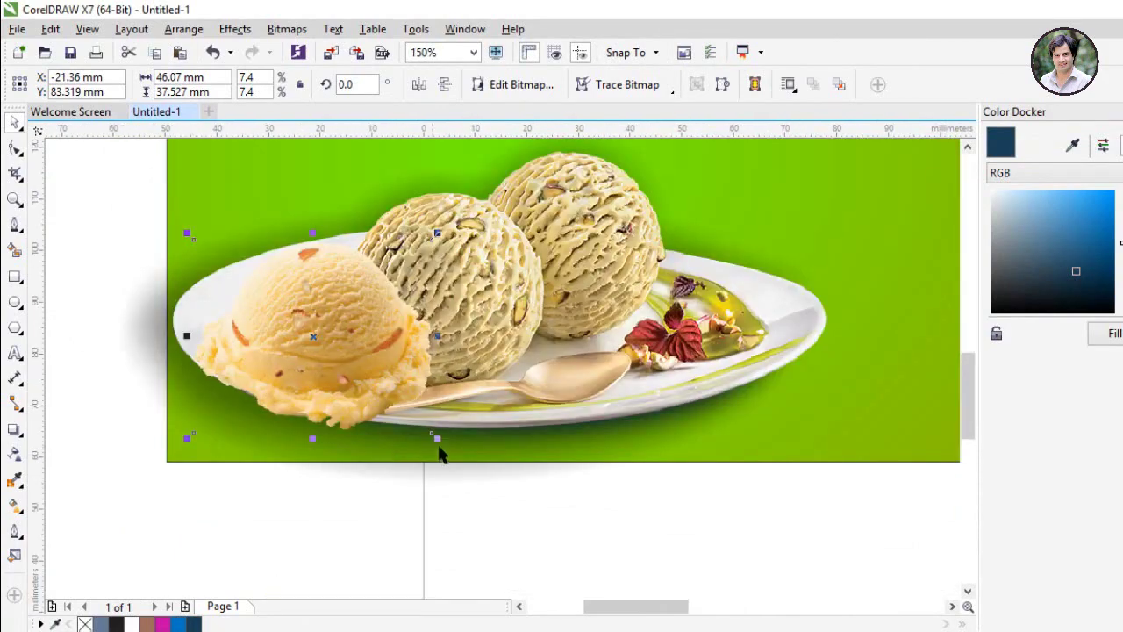
{"action": "left_click_drag", "start_coordinate": [438, 441], "coordinate": [355, 374]}
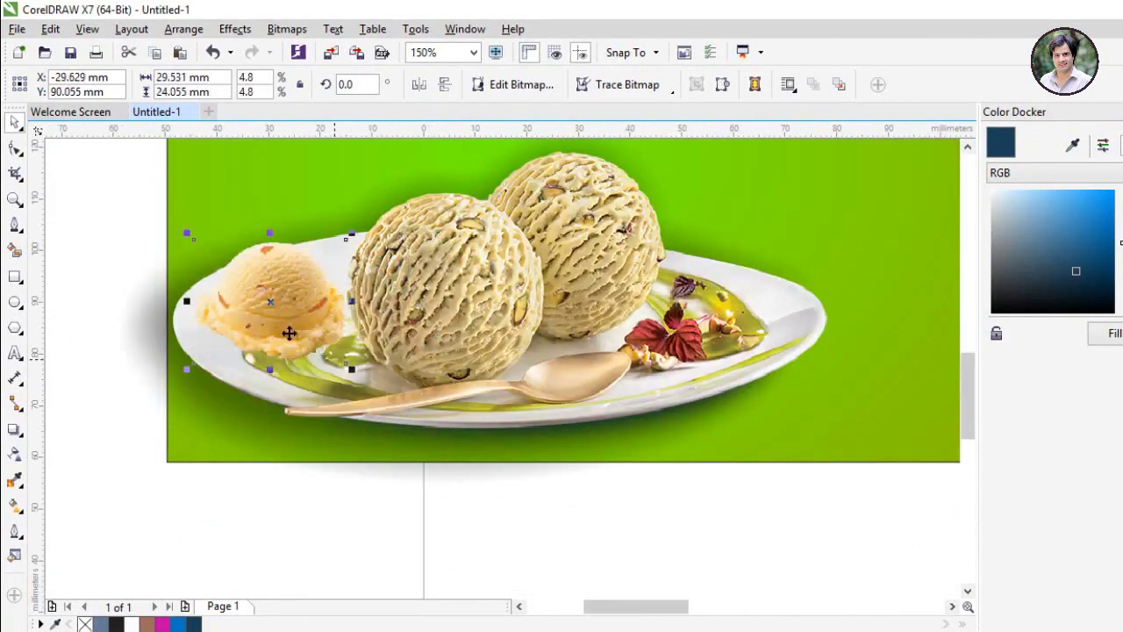
{"action": "left_click_drag", "start_coordinate": [262, 310], "coordinate": [260, 320]}
{"action": "left_click", "coordinate": [124, 390]}
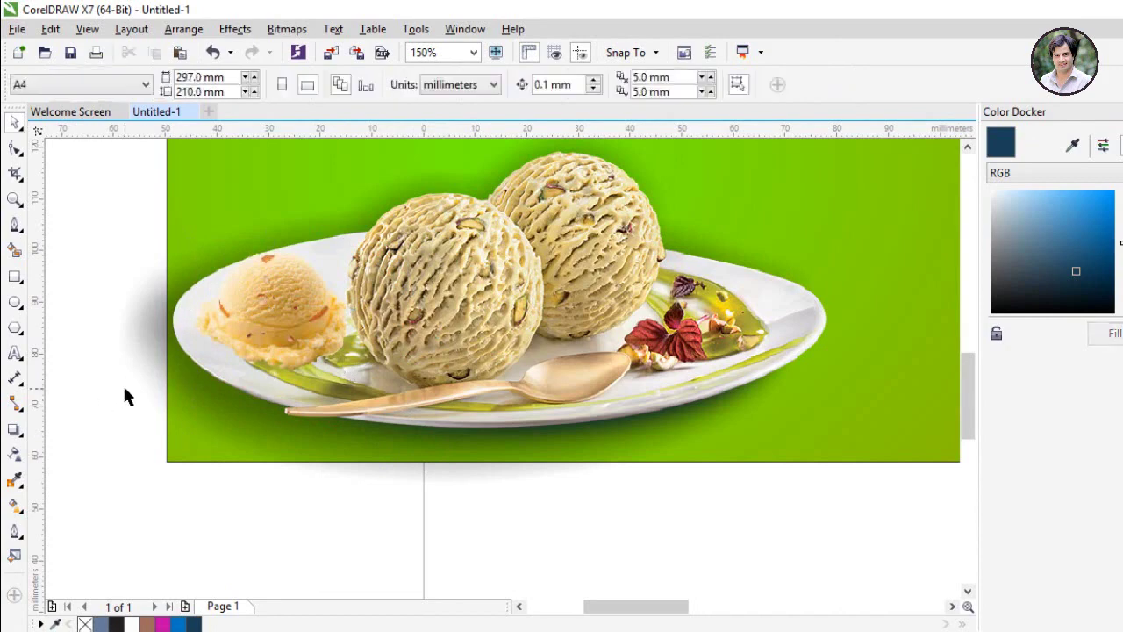
Step: Bring the chocolate scoop to the front and enlarge it at the banner's right edge
{"action": "scroll", "coordinate": [124, 391], "scroll_direction": "down", "scroll_amount": 2}
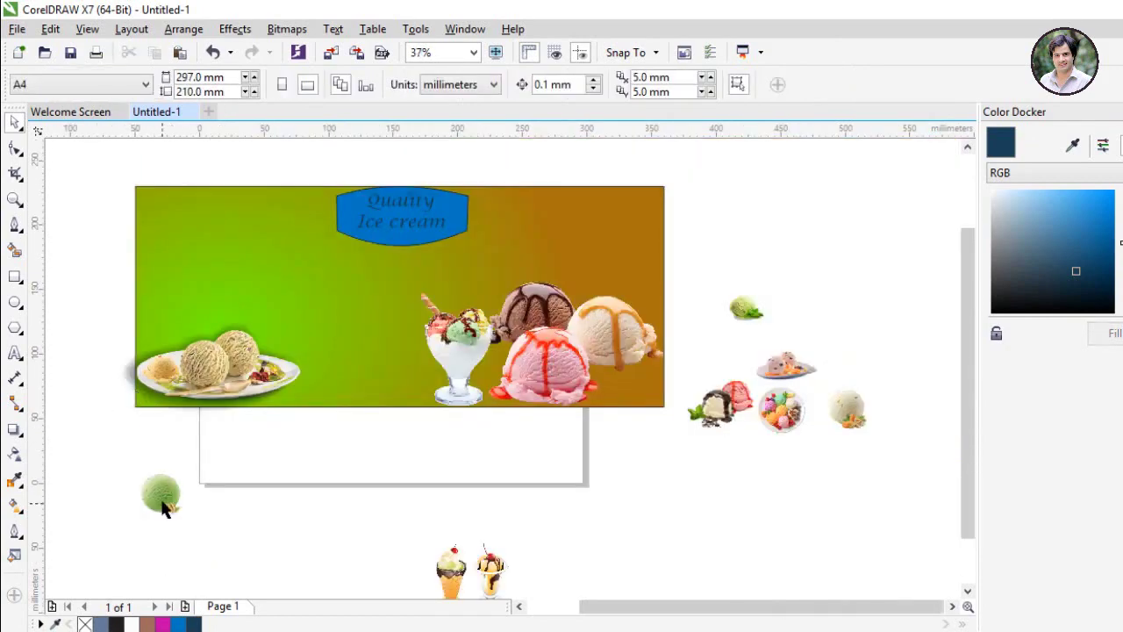
{"action": "left_click", "coordinate": [639, 389]}
{"action": "scroll", "coordinate": [640, 389], "scroll_direction": "up", "scroll_amount": 1}
{"action": "right_click", "coordinate": [695, 389]}
{"action": "mouse_move", "coordinate": [743, 479]}
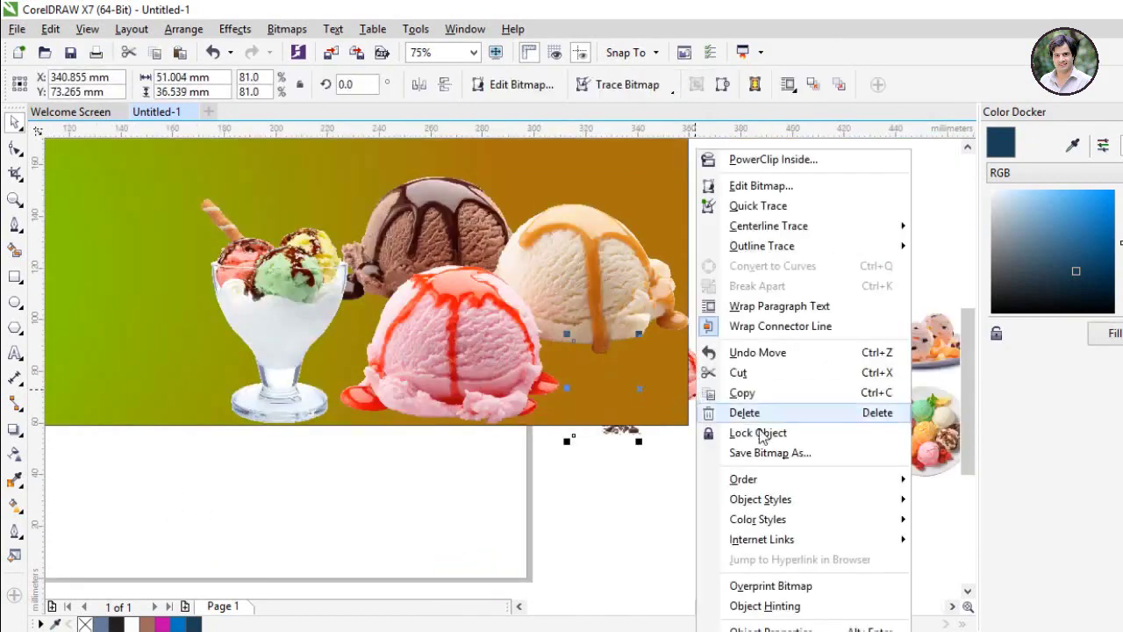
{"action": "left_click", "coordinate": [953, 483]}
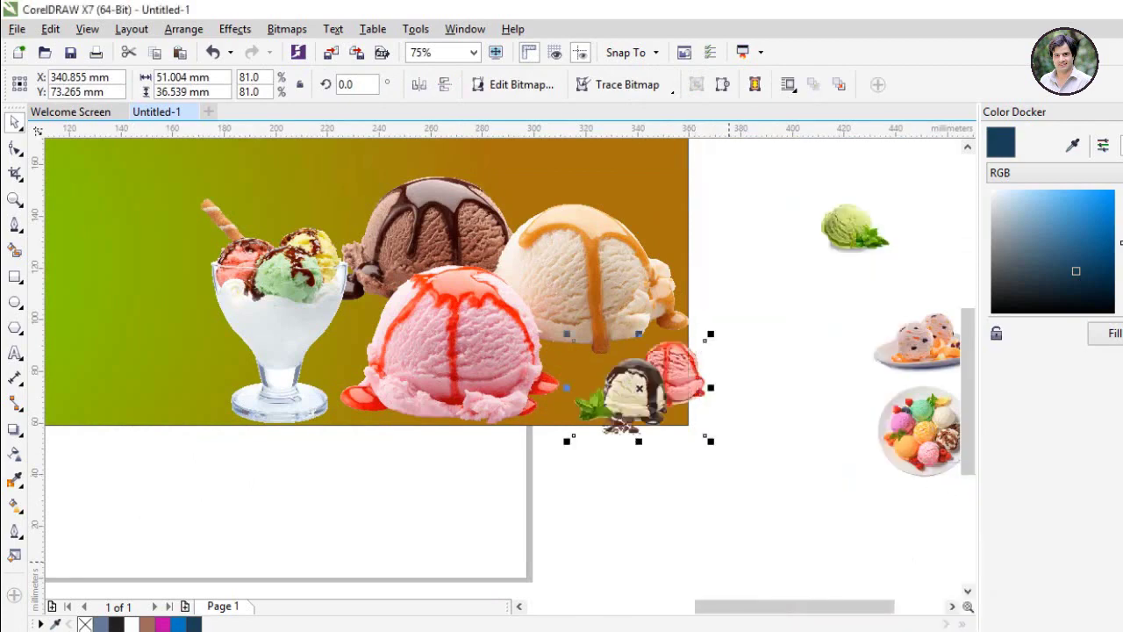
{"action": "mouse_move", "coordinate": [571, 336]}
{"action": "left_mouse_down"}
{"action": "mouse_move", "coordinate": [489, 288]}
{"action": "mouse_move", "coordinate": [521, 301]}
{"action": "left_mouse_up"}
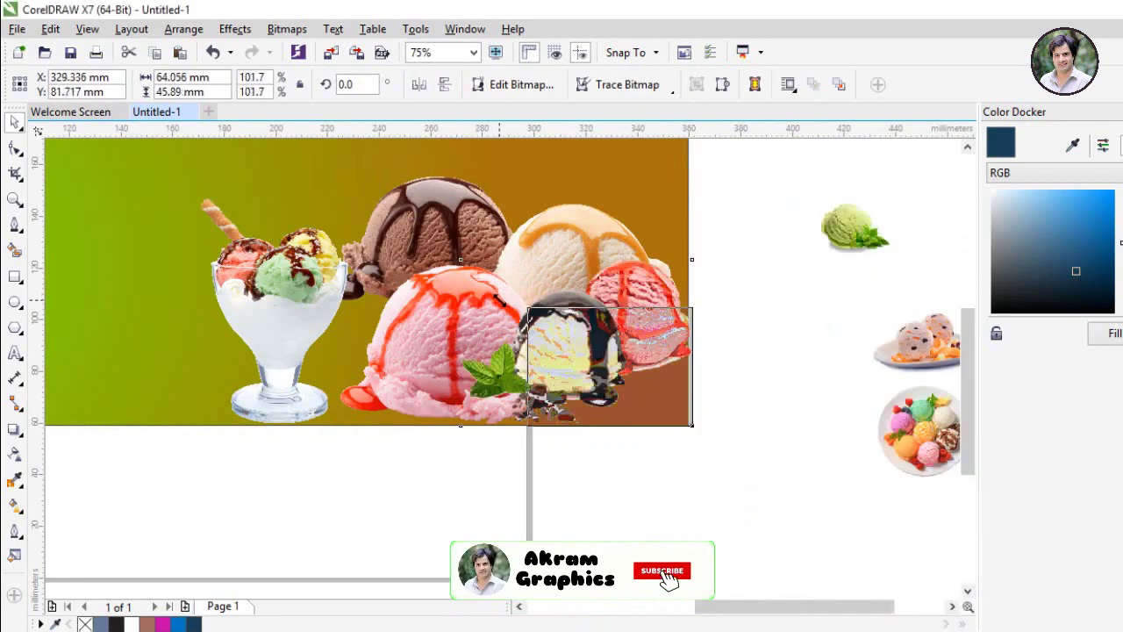
{"action": "scroll", "coordinate": [456, 360], "scroll_direction": "down", "scroll_amount": 1}
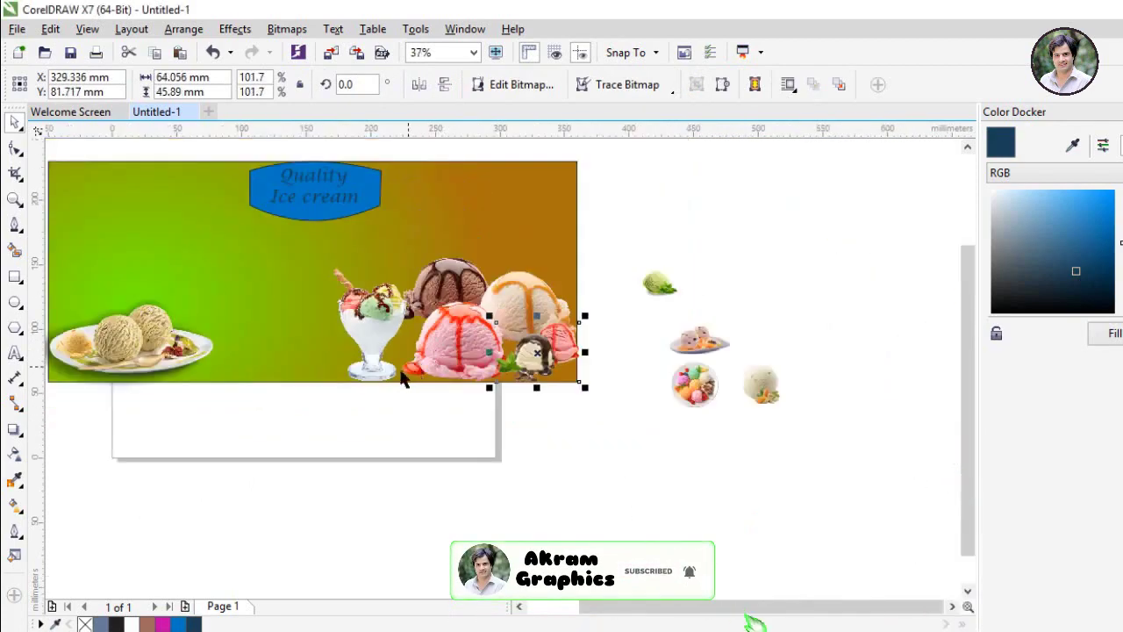
{"action": "scroll", "coordinate": [399, 377], "scroll_direction": "down", "scroll_amount": 1}
{"action": "left_click", "coordinate": [393, 460]}
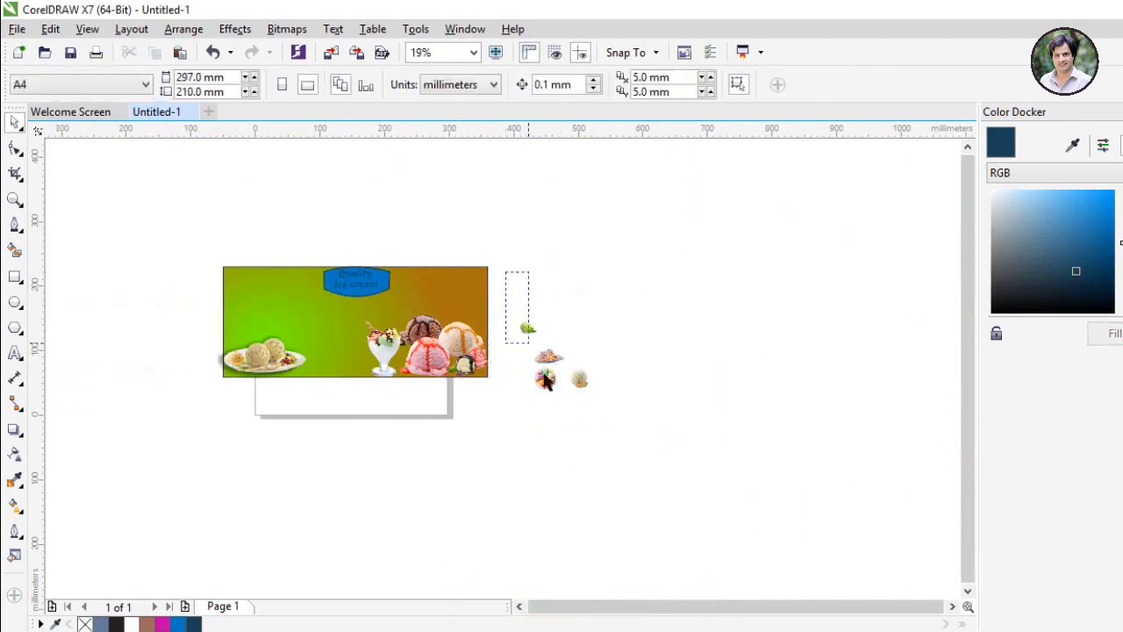
Step: Marquee-select the leftover ice cream images beside the banner
{"action": "left_click_drag", "start_coordinate": [542, 375], "coordinate": [643, 479]}
{"action": "left_click", "coordinate": [640, 478]}
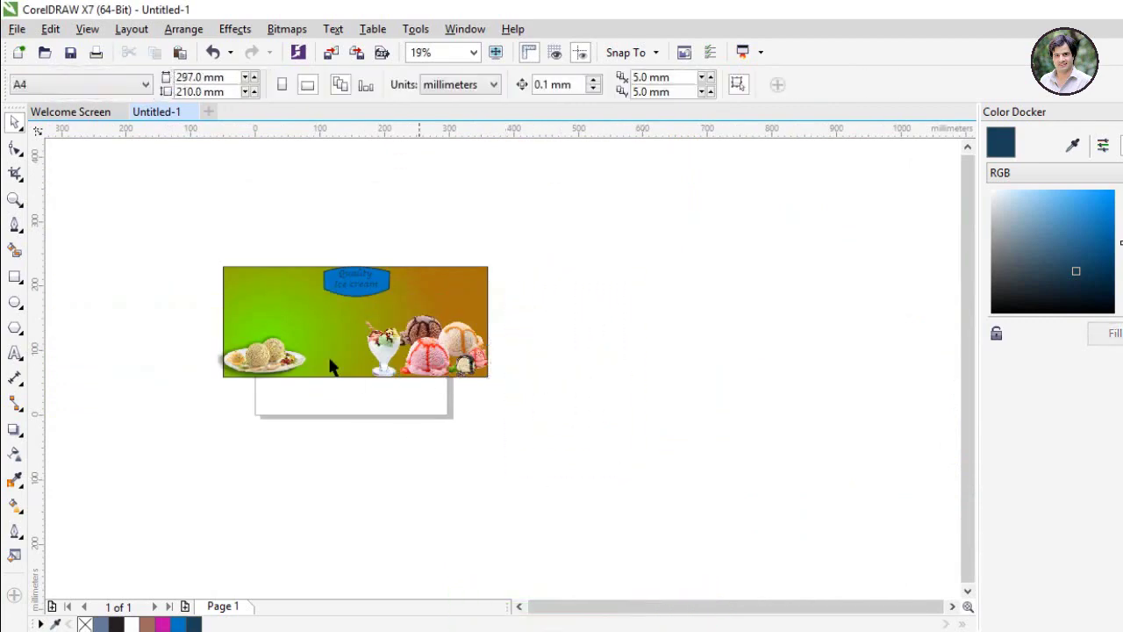
{"action": "scroll", "coordinate": [294, 341], "scroll_direction": "up", "scroll_amount": 1}
{"action": "left_click", "coordinate": [397, 340]}
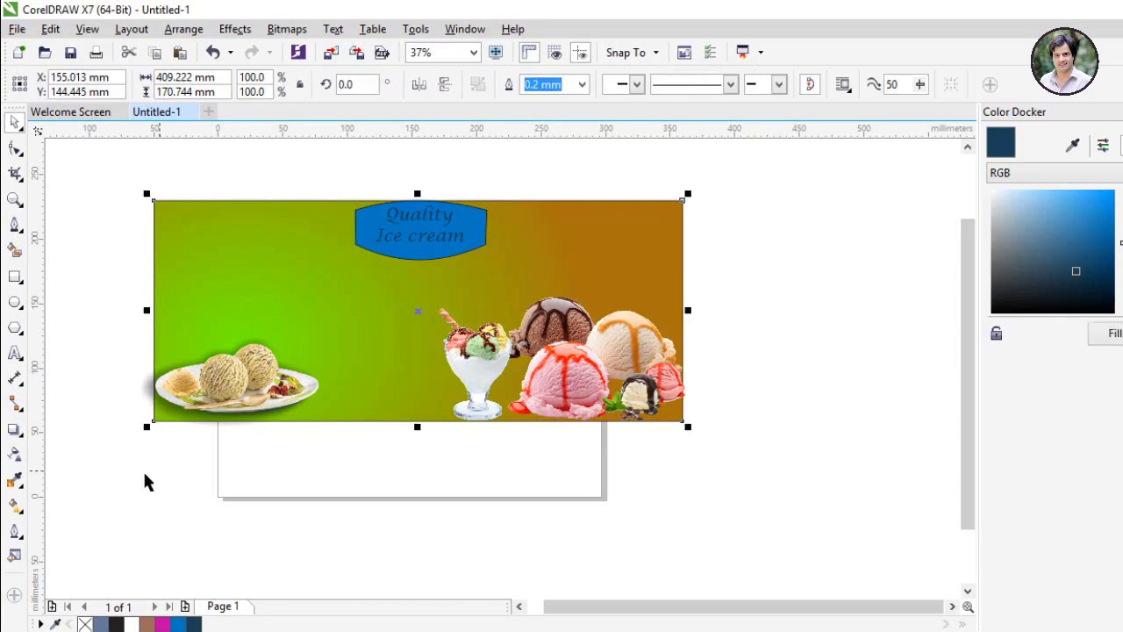
Step: Set the radial gradient's end colour to beige sampled from the ice cream
{"action": "left_click", "coordinate": [15, 505]}
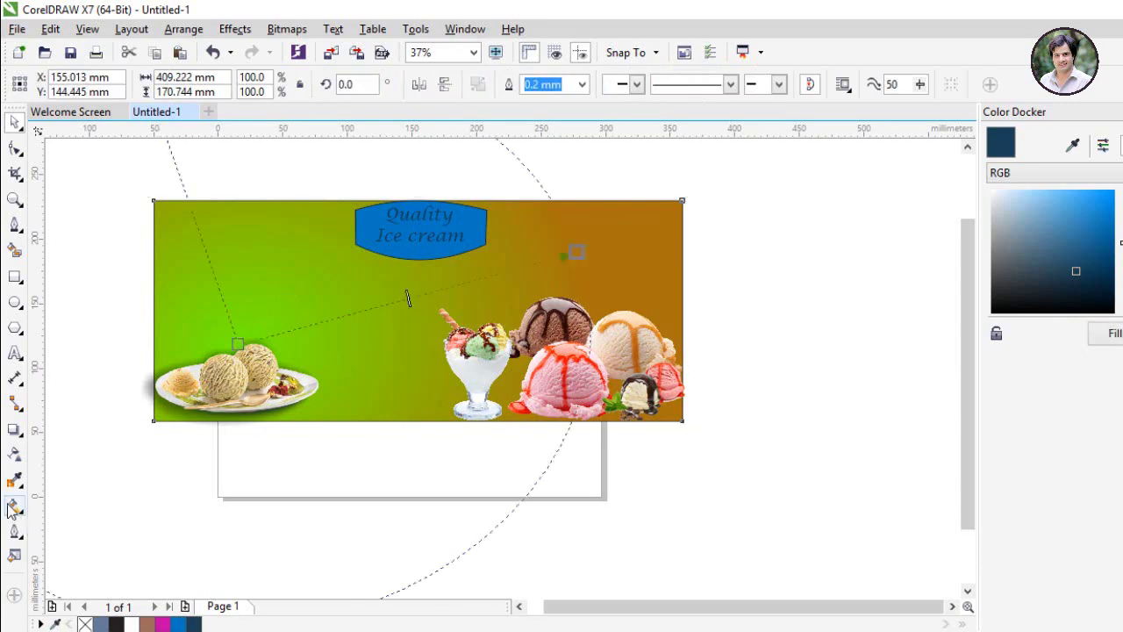
{"action": "left_click", "coordinate": [577, 254]}
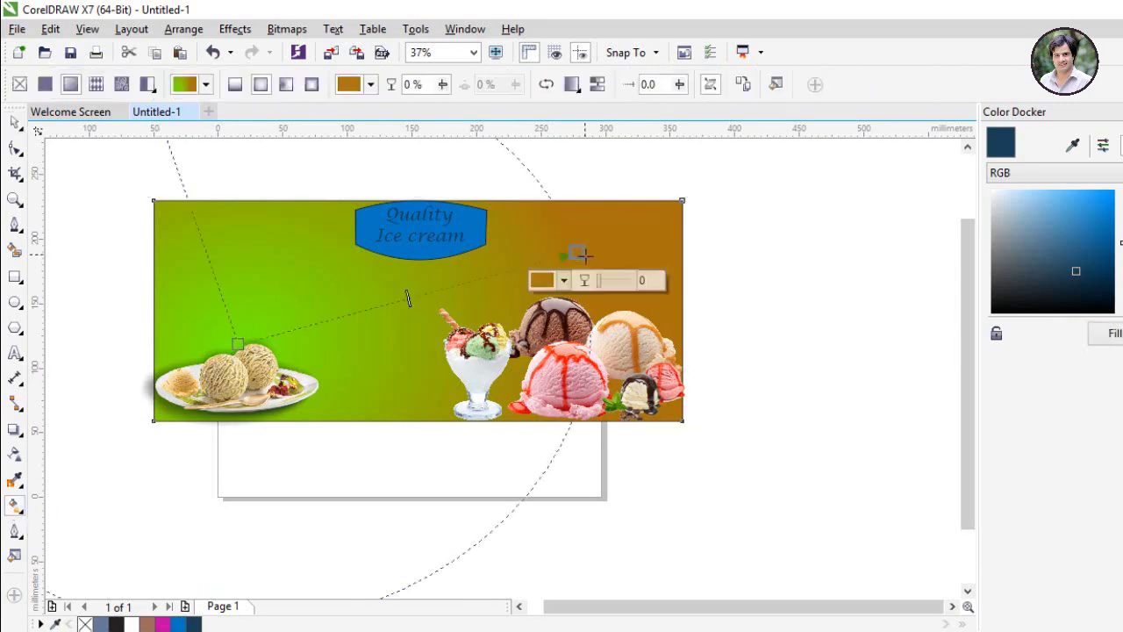
{"action": "left_click", "coordinate": [544, 280]}
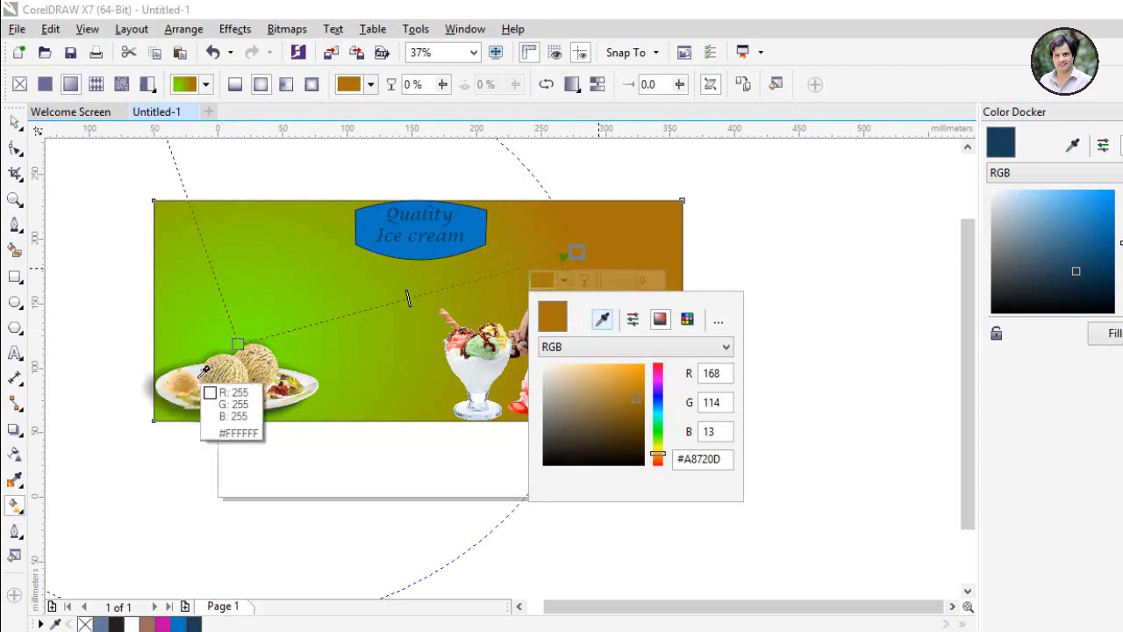
{"action": "left_click", "coordinate": [261, 375]}
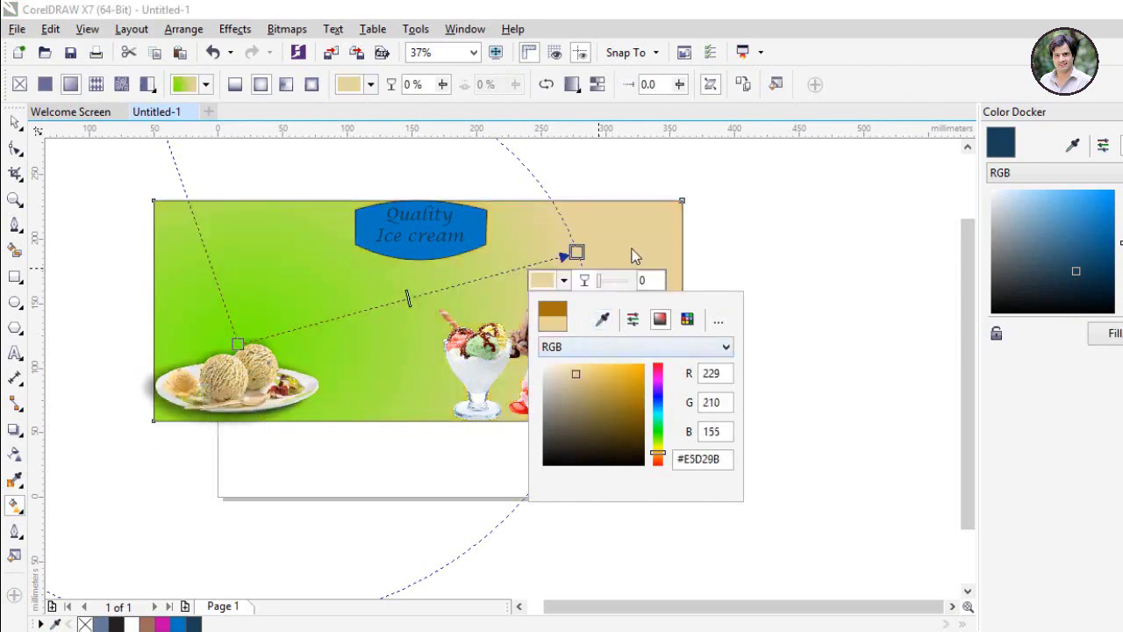
{"action": "left_click", "coordinate": [577, 255]}
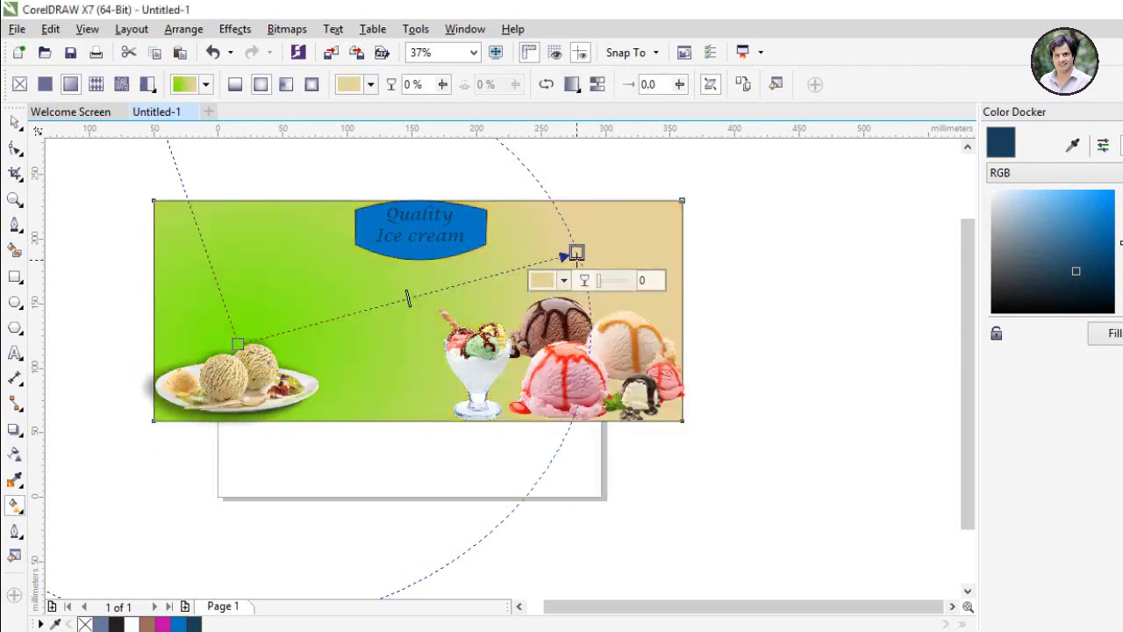
Step: Move the gradient's end and start nodes and soften the green start to #6BD40F
{"action": "left_click_drag", "start_coordinate": [576, 254], "coordinate": [515, 267]}
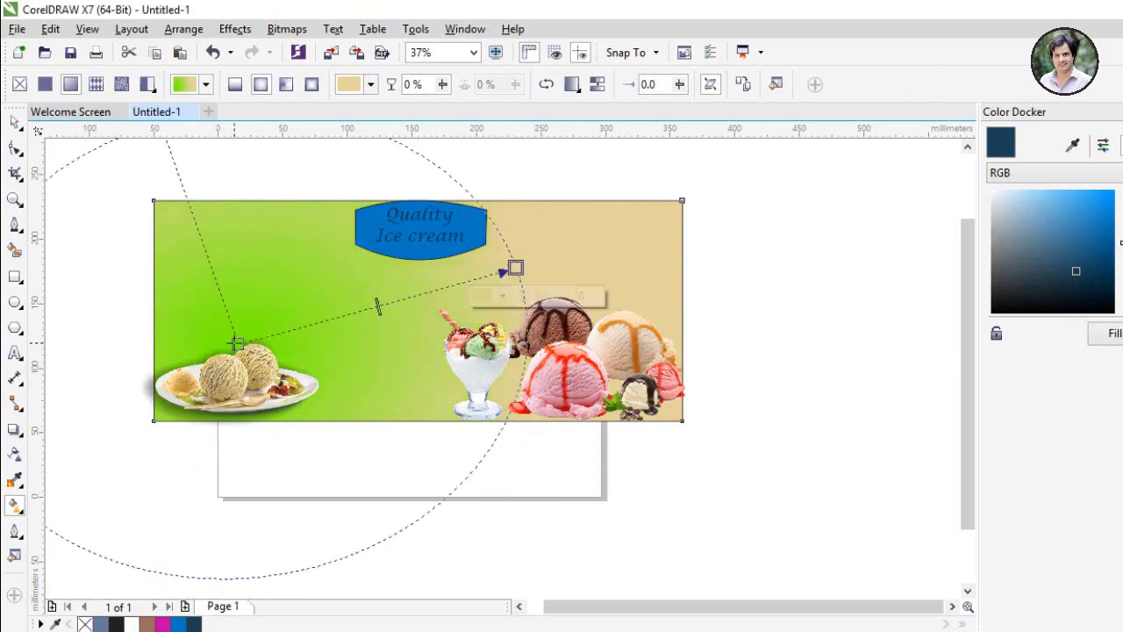
{"action": "left_click_drag", "start_coordinate": [237, 342], "coordinate": [239, 359]}
{"action": "left_click", "coordinate": [228, 387]}
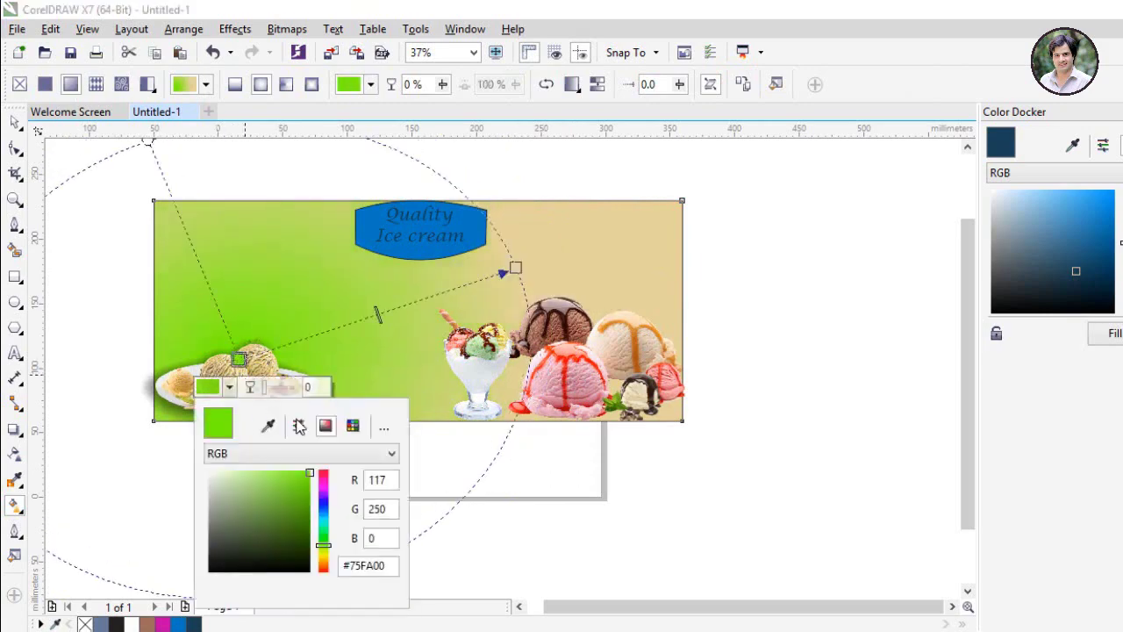
{"action": "left_click_drag", "start_coordinate": [309, 479], "coordinate": [302, 490]}
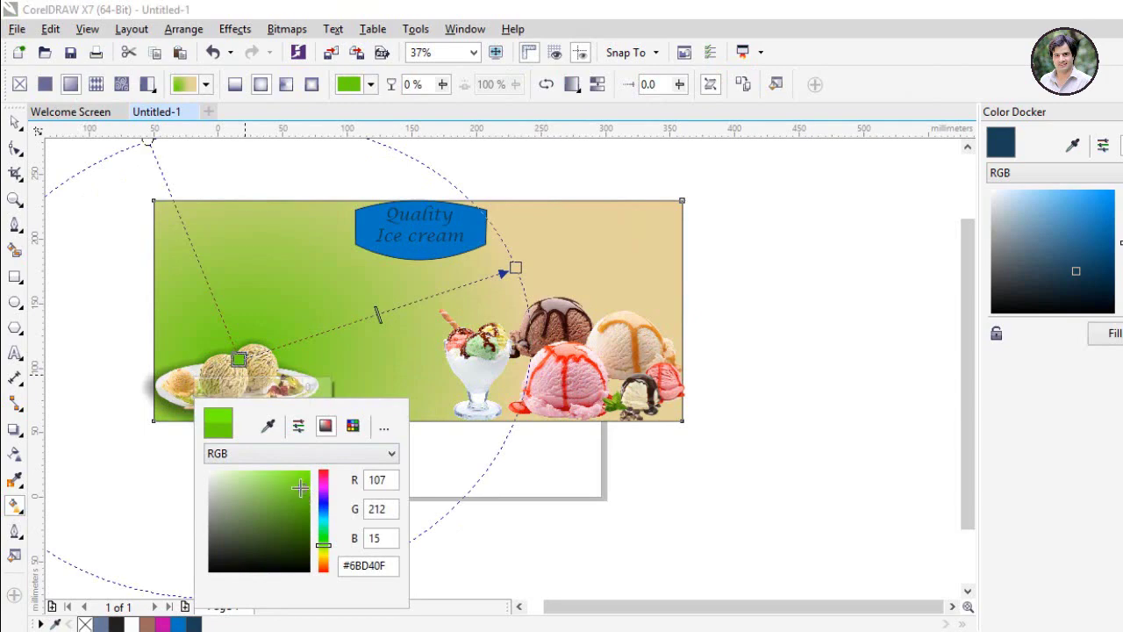
{"action": "left_click", "coordinate": [476, 242]}
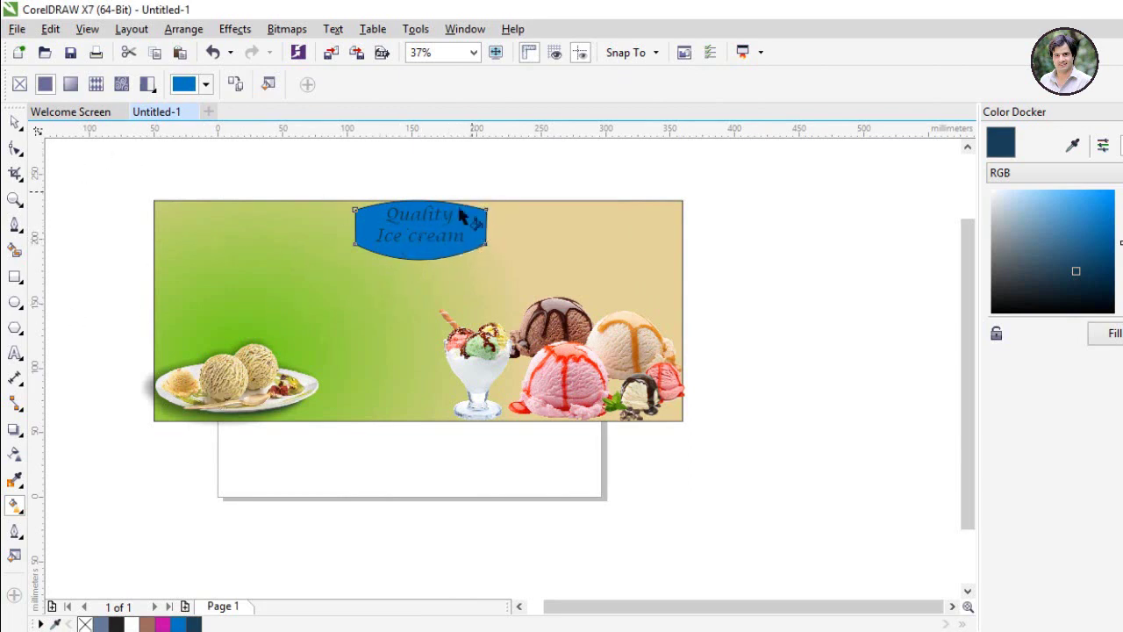
Step: Fill the Quality Ice cream label with a gradient using beige sampled from the ice cream
{"action": "left_click_drag", "start_coordinate": [461, 217], "coordinate": [434, 300]}
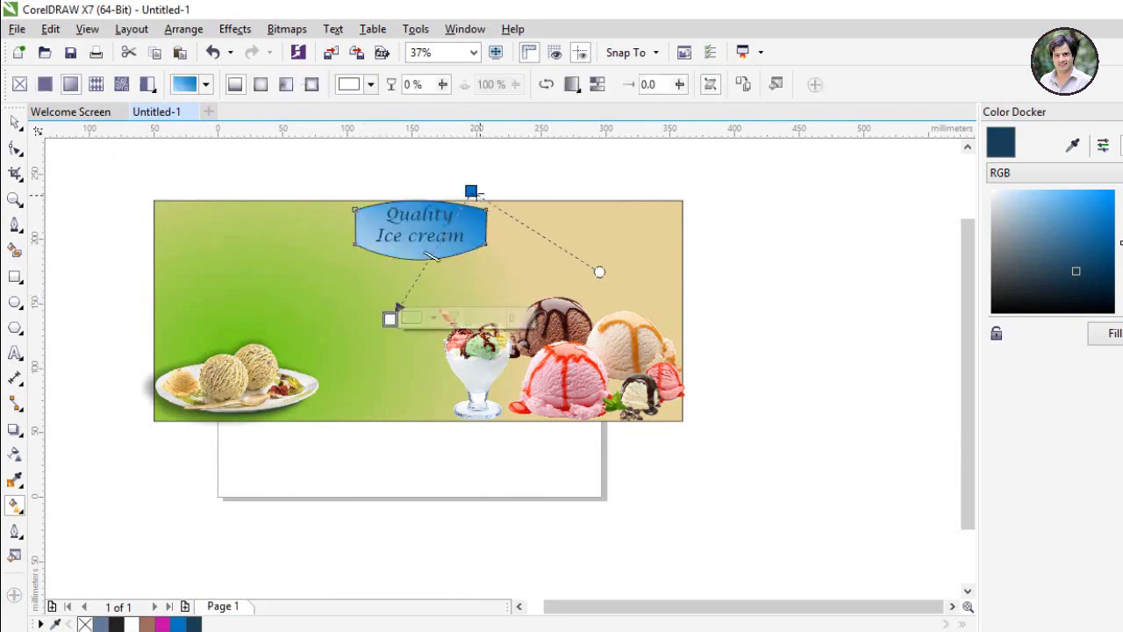
{"action": "left_click", "coordinate": [471, 191]}
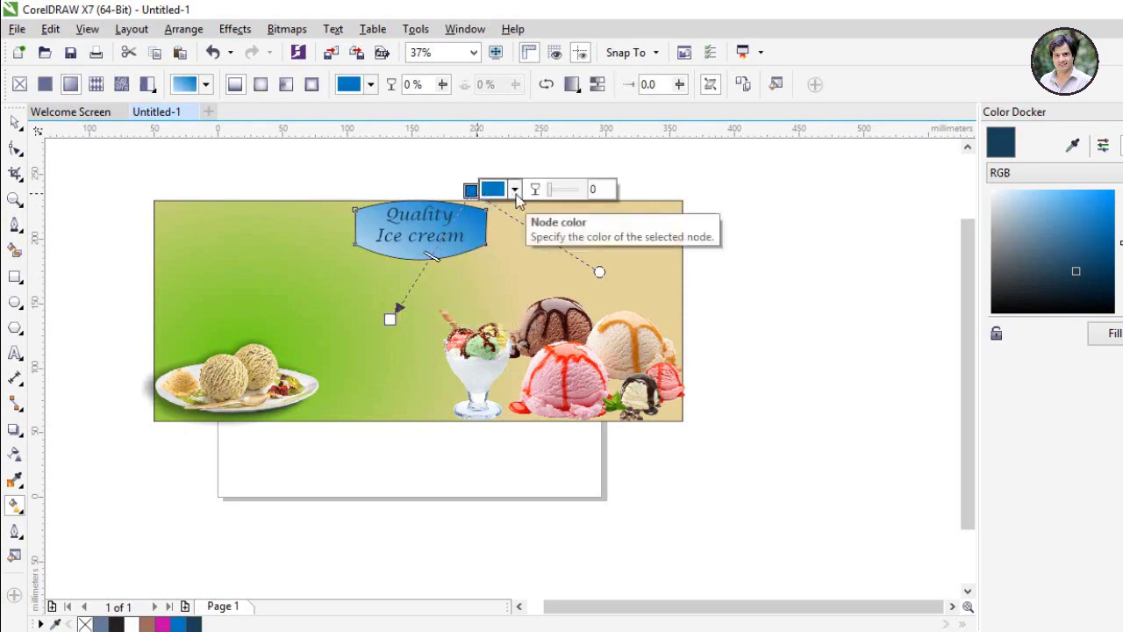
{"action": "left_click", "coordinate": [517, 195]}
{"action": "left_click", "coordinate": [552, 230]}
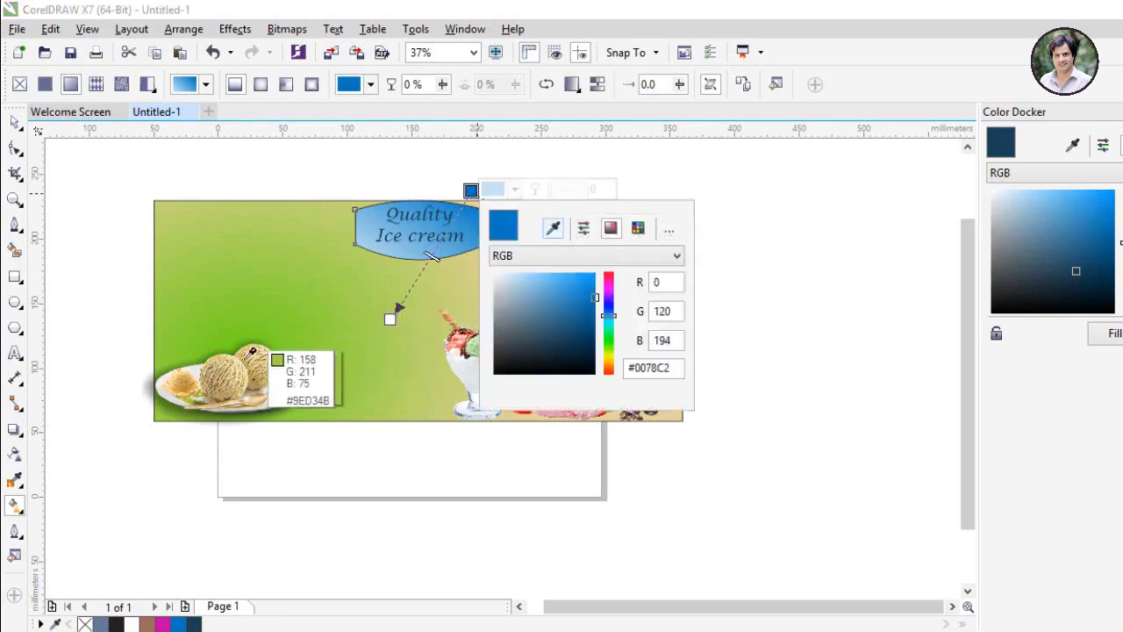
{"action": "left_click", "coordinate": [241, 373]}
{"action": "left_click", "coordinate": [344, 167]}
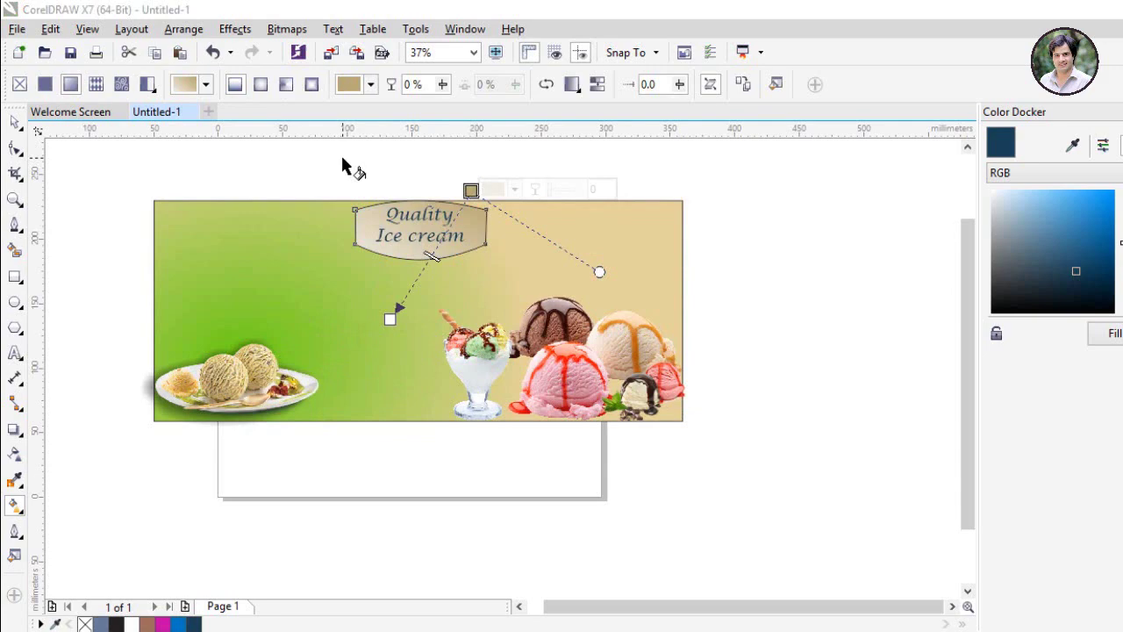
{"action": "left_click", "coordinate": [15, 121]}
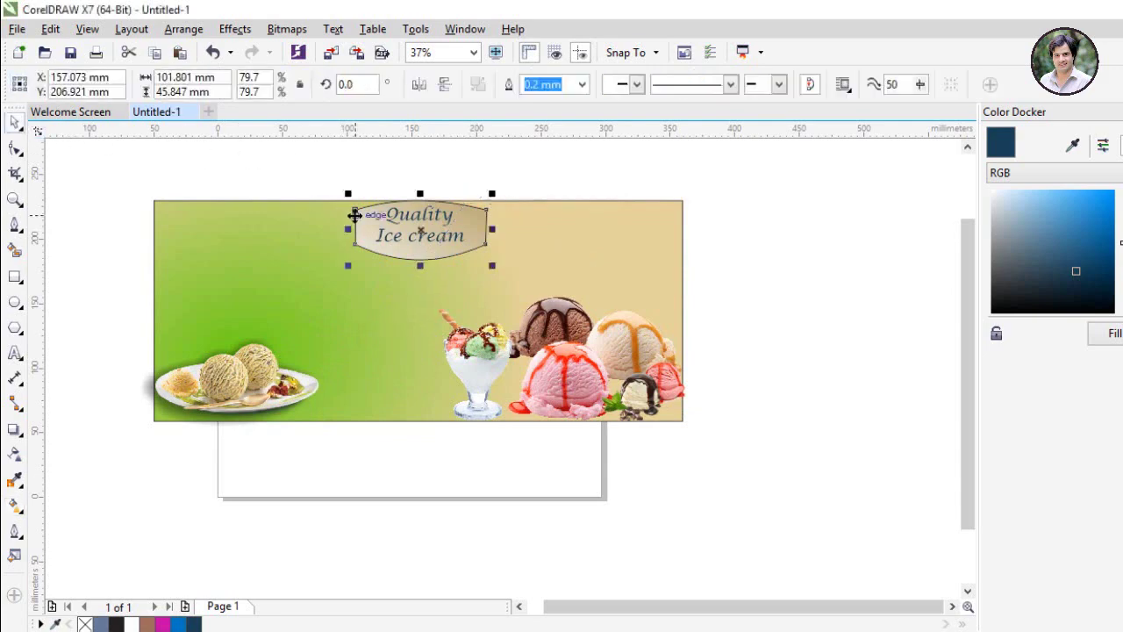
{"action": "left_click", "coordinate": [321, 175]}
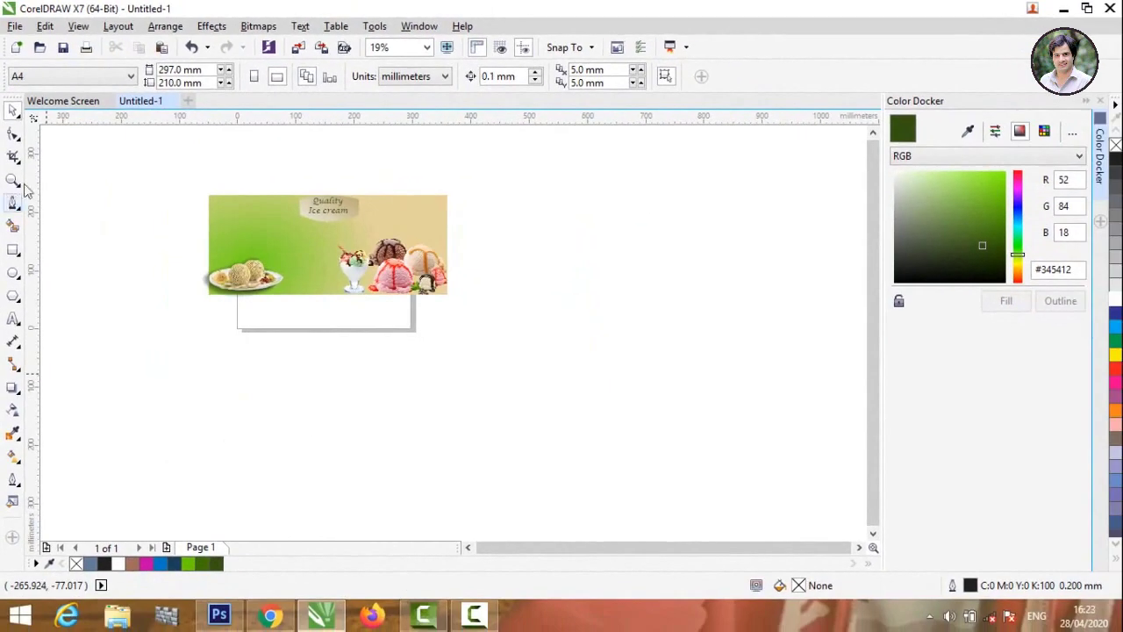
Step: Add the 'Malai Pista Kulfi' text at about 64 pt on the banner's left
{"action": "left_click", "coordinate": [15, 322]}
{"action": "left_click", "coordinate": [166, 344]}
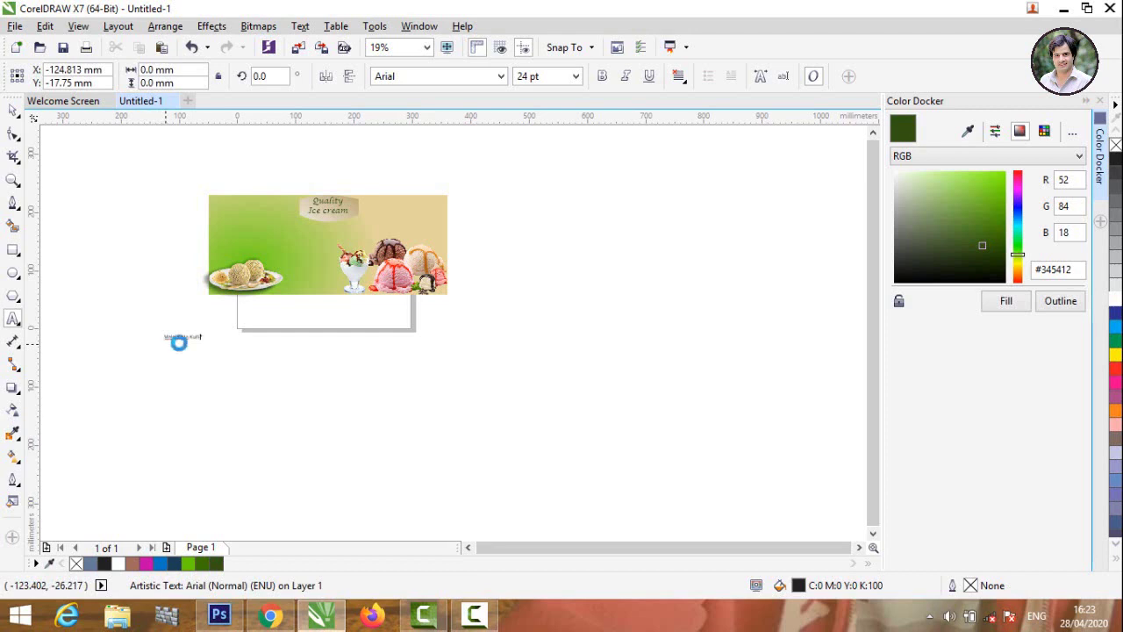
{"action": "scroll", "coordinate": [178, 343], "scroll_direction": "up", "scroll_amount": 2}
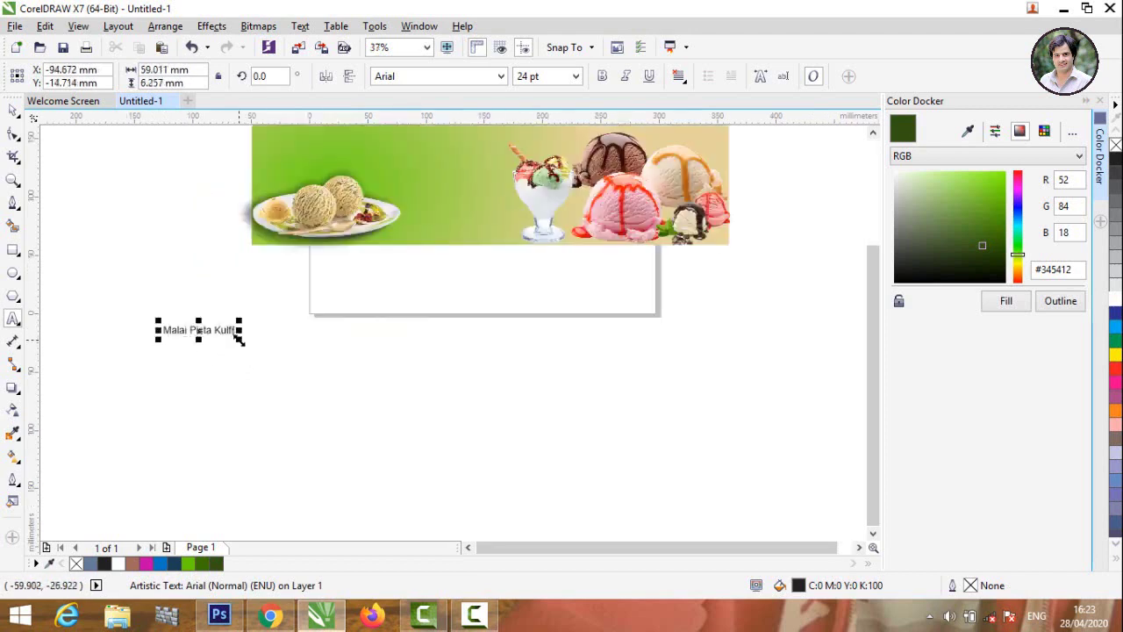
{"action": "left_click_drag", "start_coordinate": [239, 341], "coordinate": [462, 476]}
{"action": "scroll", "coordinate": [396, 421], "scroll_direction": "down", "scroll_amount": 4}
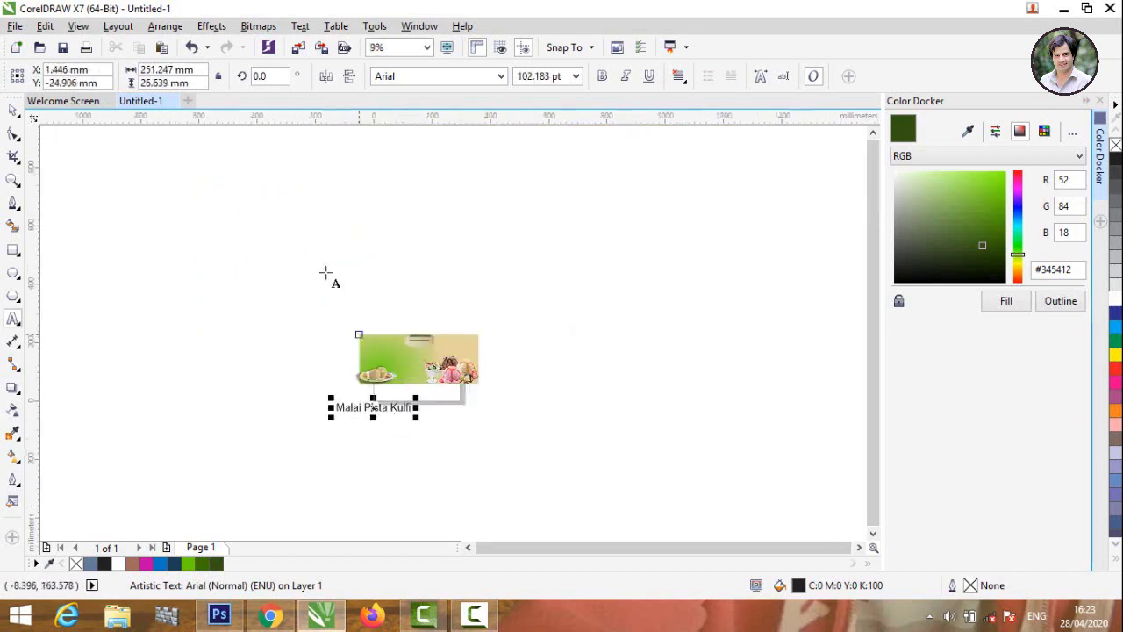
{"action": "left_click", "coordinate": [462, 454]}
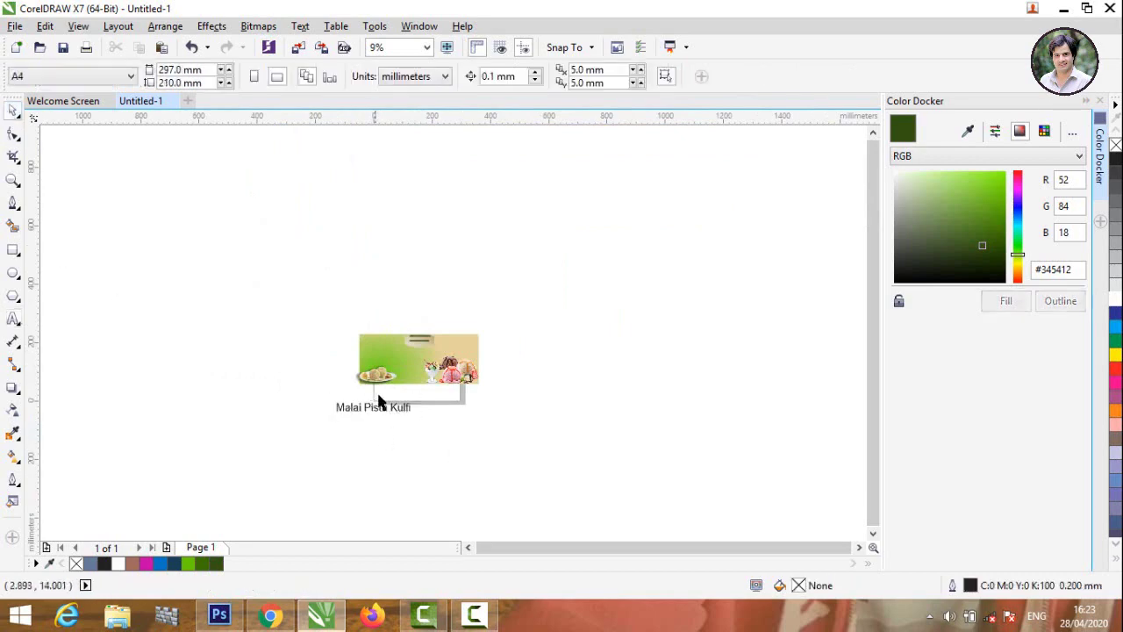
{"action": "scroll", "coordinate": [378, 395], "scroll_direction": "up", "scroll_amount": 4}
{"action": "left_click_drag", "start_coordinate": [377, 471], "coordinate": [462, 265]}
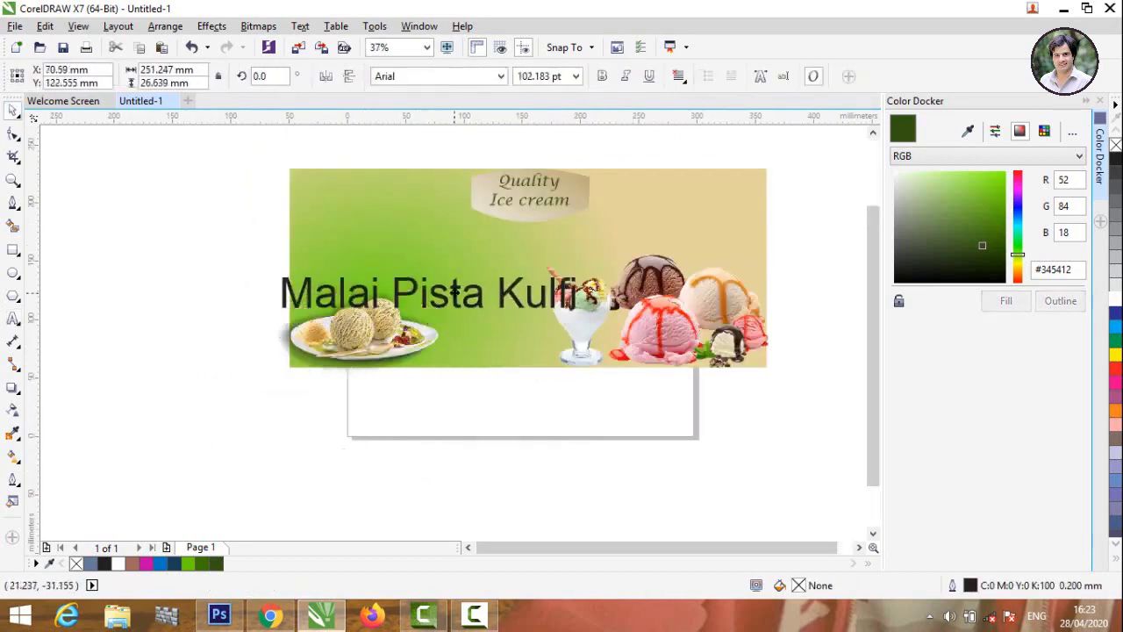
{"action": "left_click_drag", "start_coordinate": [586, 279], "coordinate": [478, 267]}
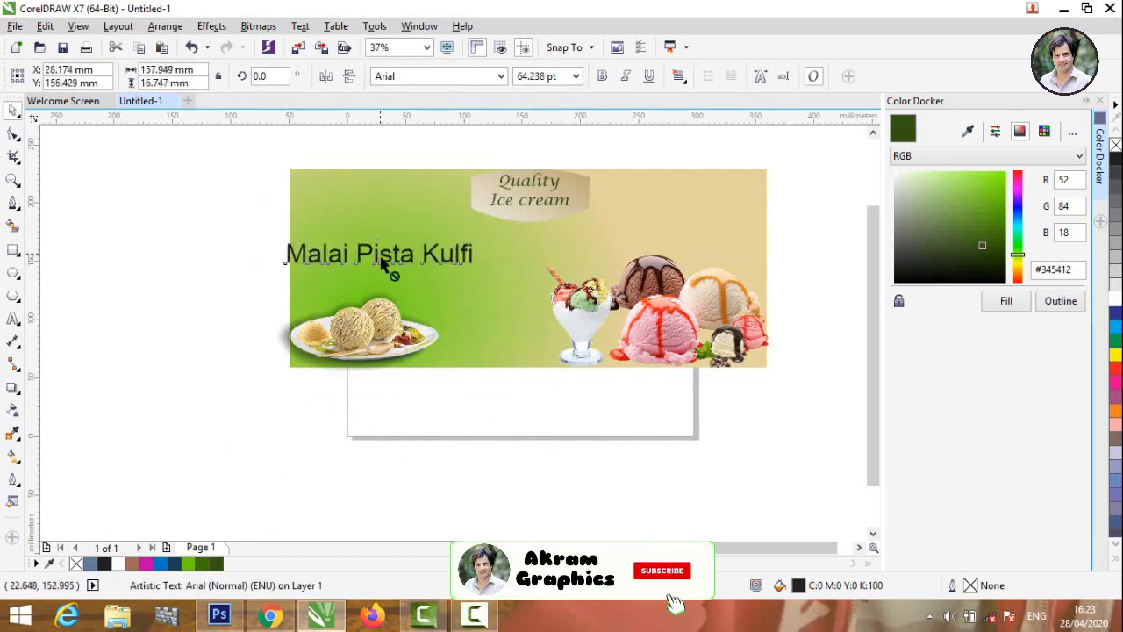
{"action": "left_click_drag", "start_coordinate": [362, 274], "coordinate": [394, 241]}
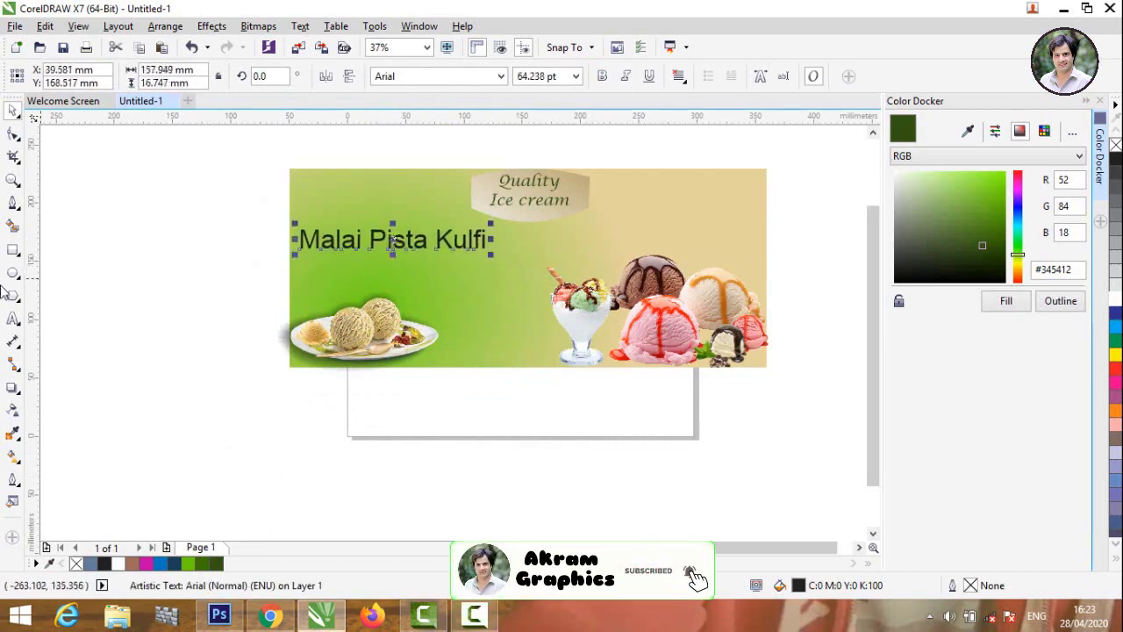
Step: Set the Malai Pista Kulfi text to the Brush Script Std font
{"action": "double_click", "coordinate": [475, 239]}
{"action": "left_click", "coordinate": [478, 242]}
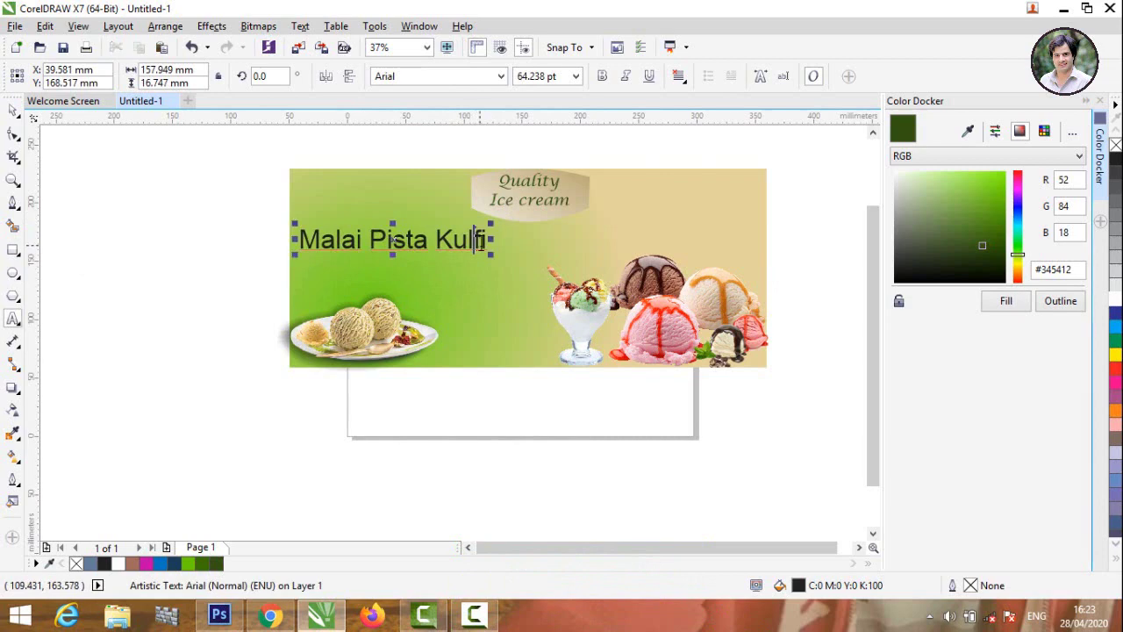
{"action": "left_click_drag", "start_coordinate": [488, 240], "coordinate": [300, 239]}
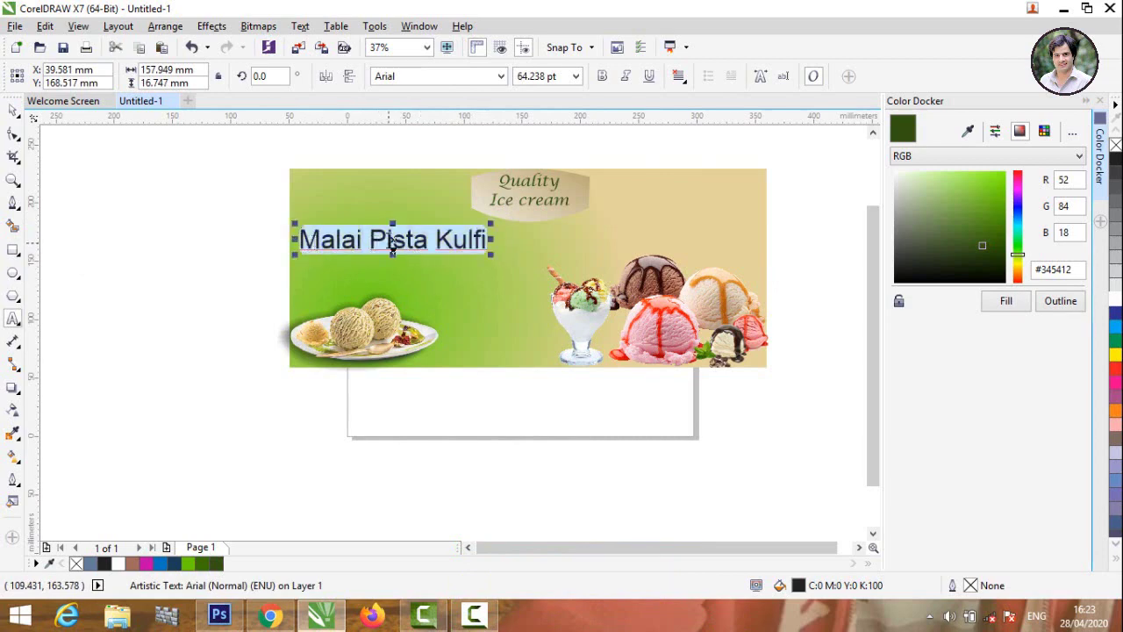
{"action": "left_click_drag", "start_coordinate": [392, 243], "coordinate": [208, 215]}
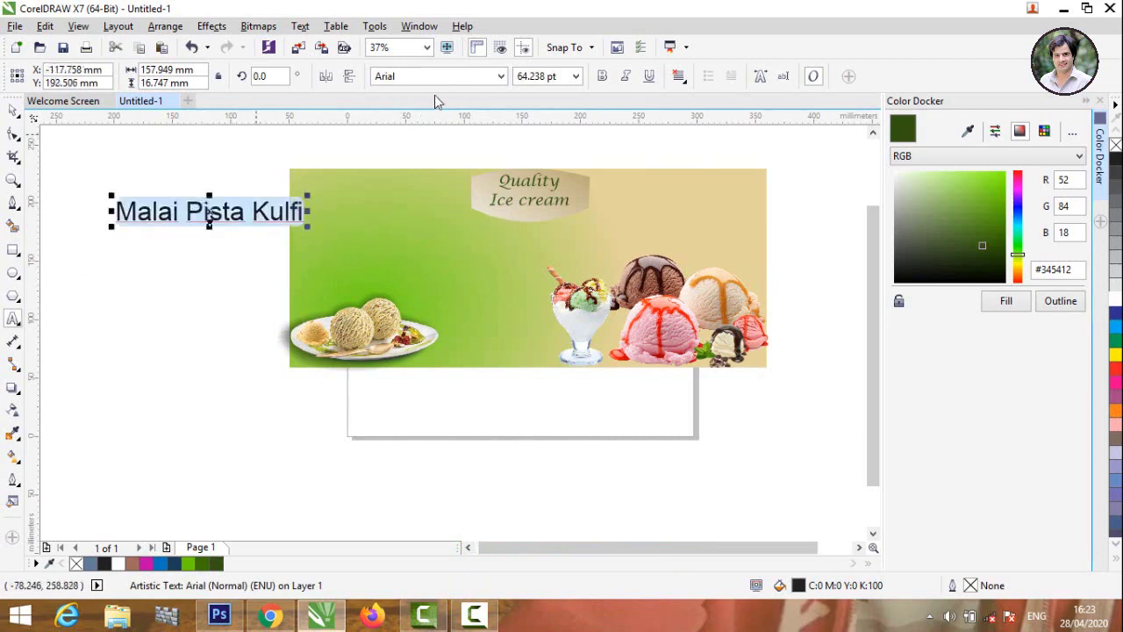
{"action": "left_click", "coordinate": [500, 76]}
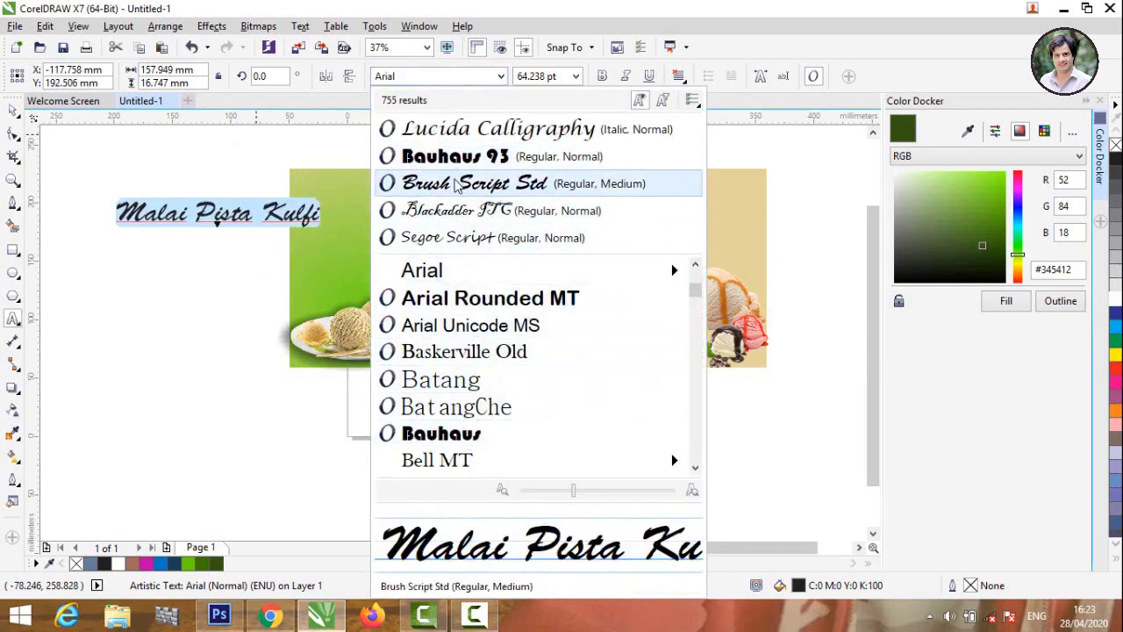
{"action": "left_click", "coordinate": [455, 182]}
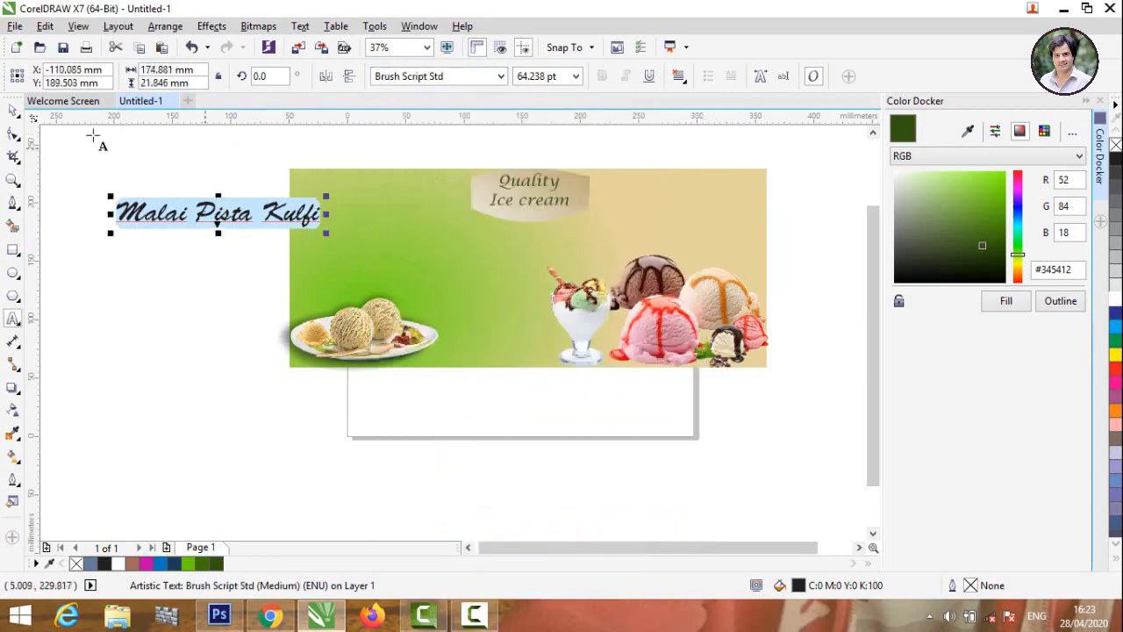
{"action": "left_click", "coordinate": [14, 114]}
{"action": "left_click", "coordinate": [151, 194]}
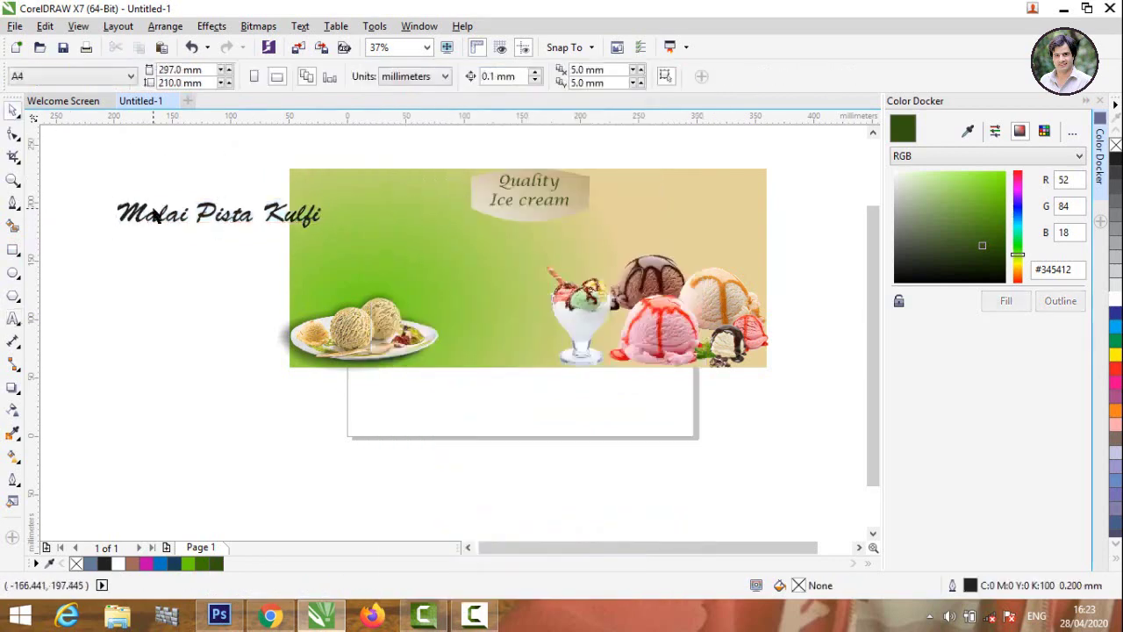
Step: Position the script title on the green banner, slightly enlarged
{"action": "left_click_drag", "start_coordinate": [292, 224], "coordinate": [465, 241]}
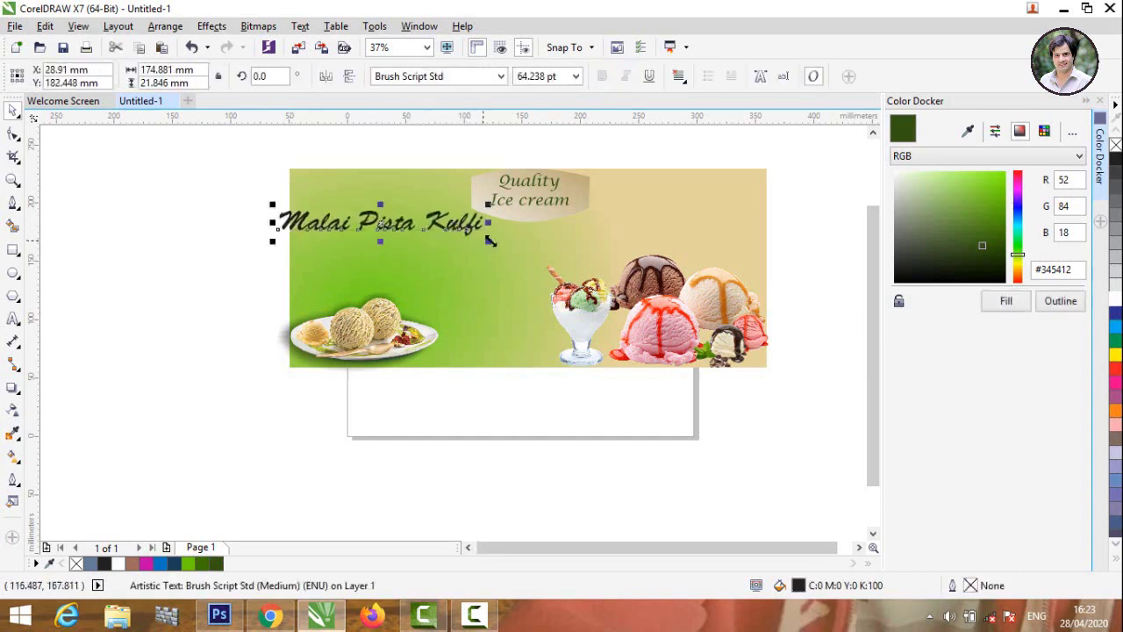
{"action": "left_click_drag", "start_coordinate": [487, 242], "coordinate": [497, 237]}
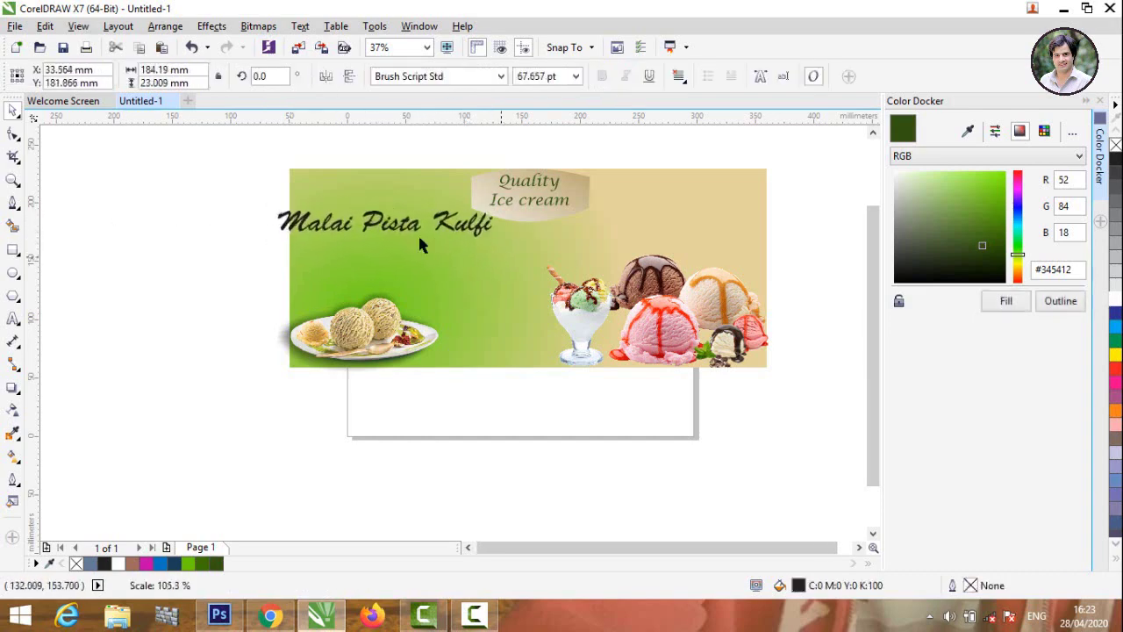
{"action": "left_click_drag", "start_coordinate": [407, 230], "coordinate": [414, 247]}
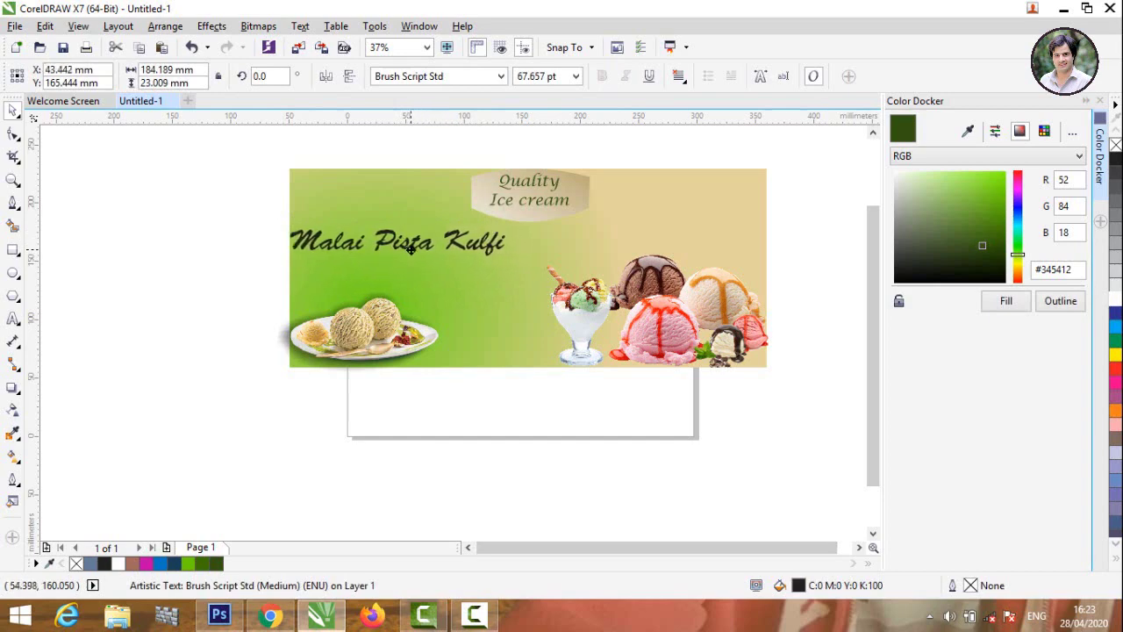
{"action": "left_click", "coordinate": [226, 171]}
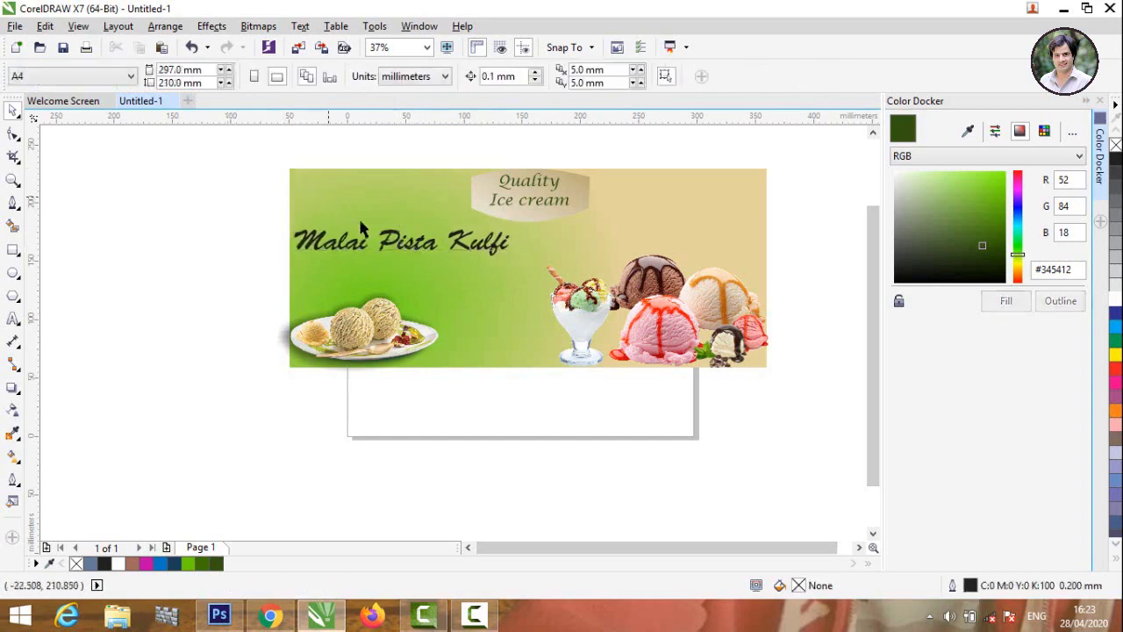
{"action": "left_click_drag", "start_coordinate": [421, 242], "coordinate": [424, 241]}
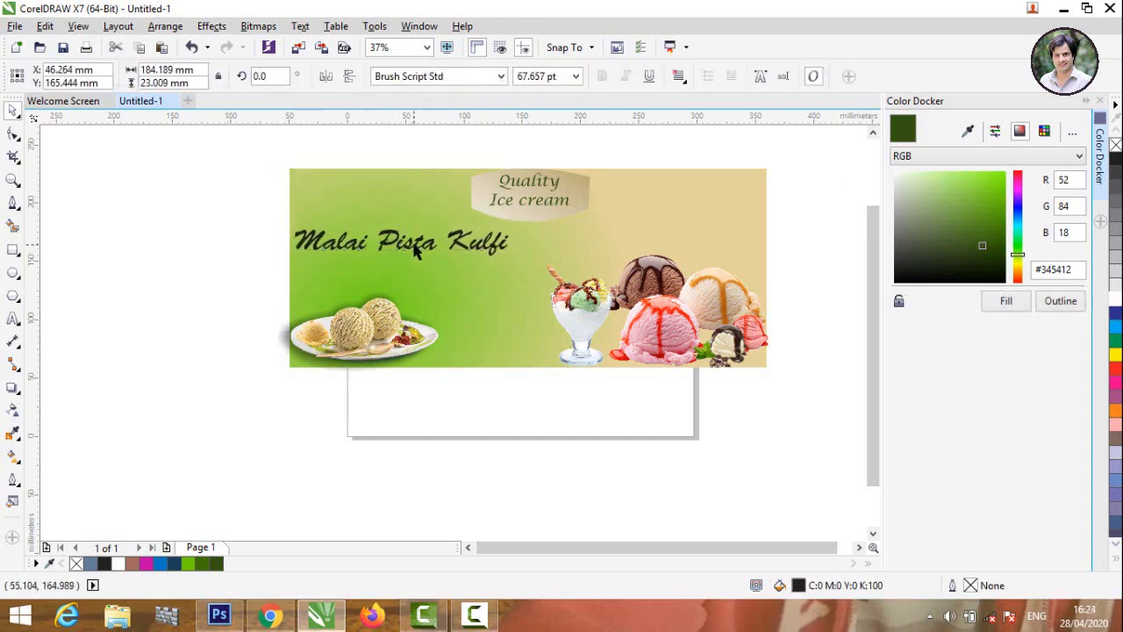
{"action": "left_click", "coordinate": [263, 269]}
Step: Fill the title with red sampled from the strawberry ice cream
{"action": "left_click", "coordinate": [347, 246]}
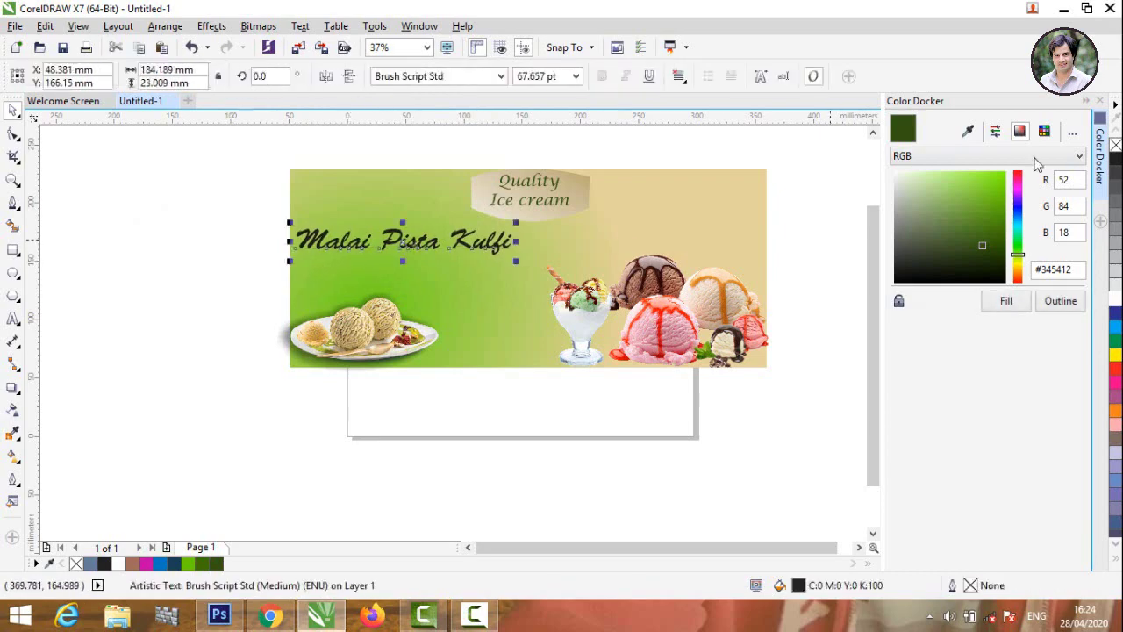
{"action": "left_click", "coordinate": [967, 131]}
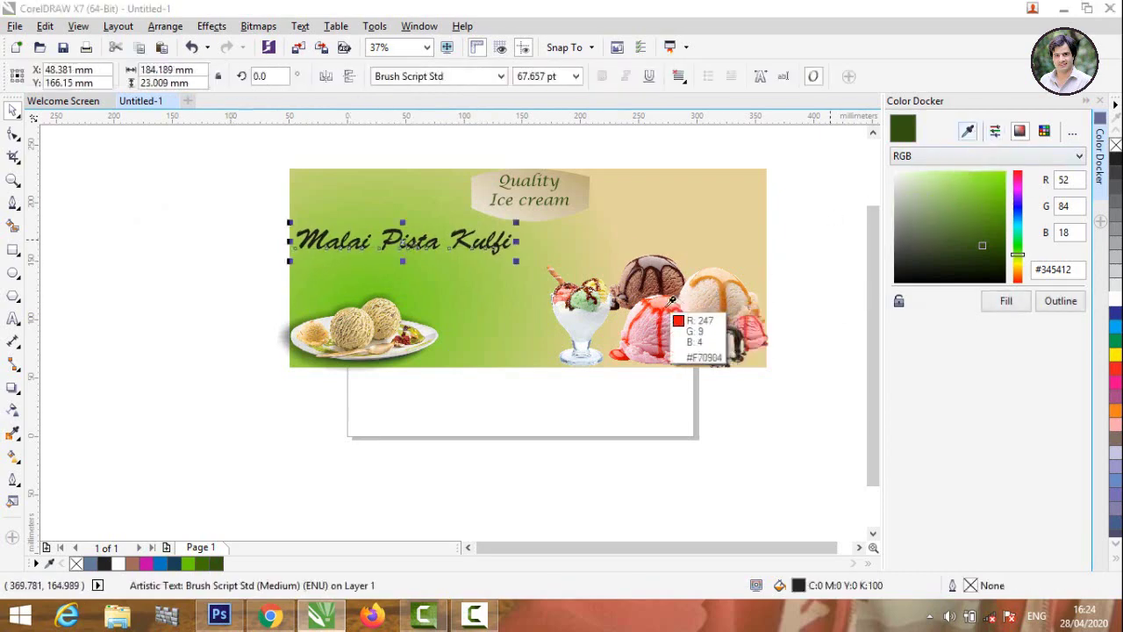
{"action": "left_click", "coordinate": [663, 309]}
{"action": "left_click", "coordinate": [1017, 306]}
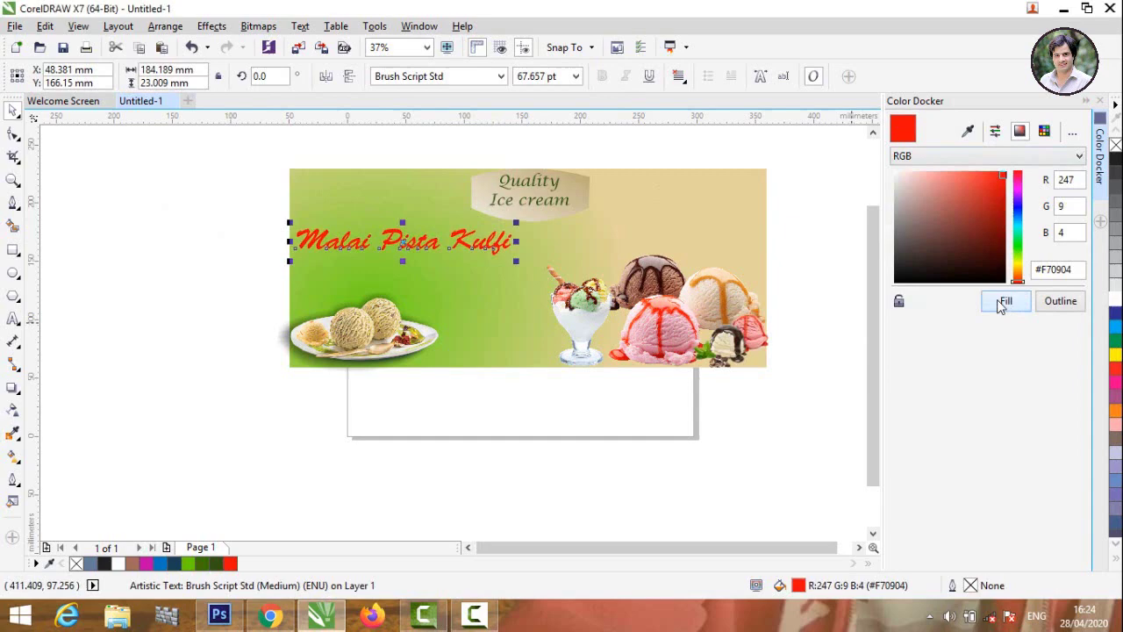
{"action": "left_click", "coordinate": [224, 273]}
Step: Type the 'Rich & Creamy Pakistani Kulfa' text and enlarge it to about 82 pt
{"action": "key", "text": "F8"}
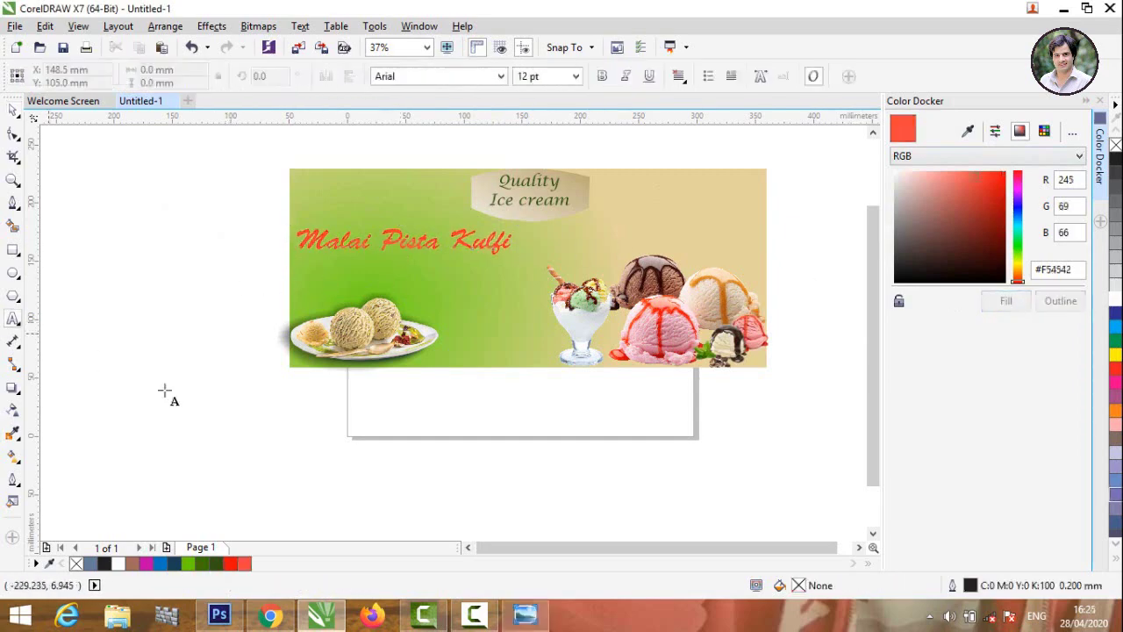
{"action": "left_click", "coordinate": [182, 406]}
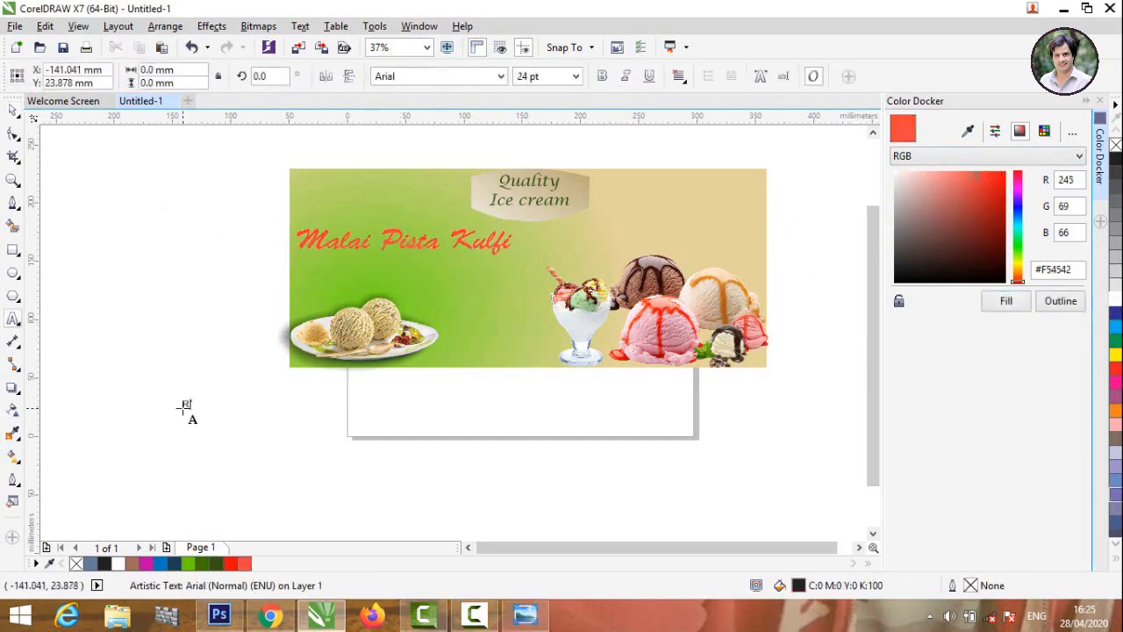
{"action": "type", "text": "Rich & Creamy"}
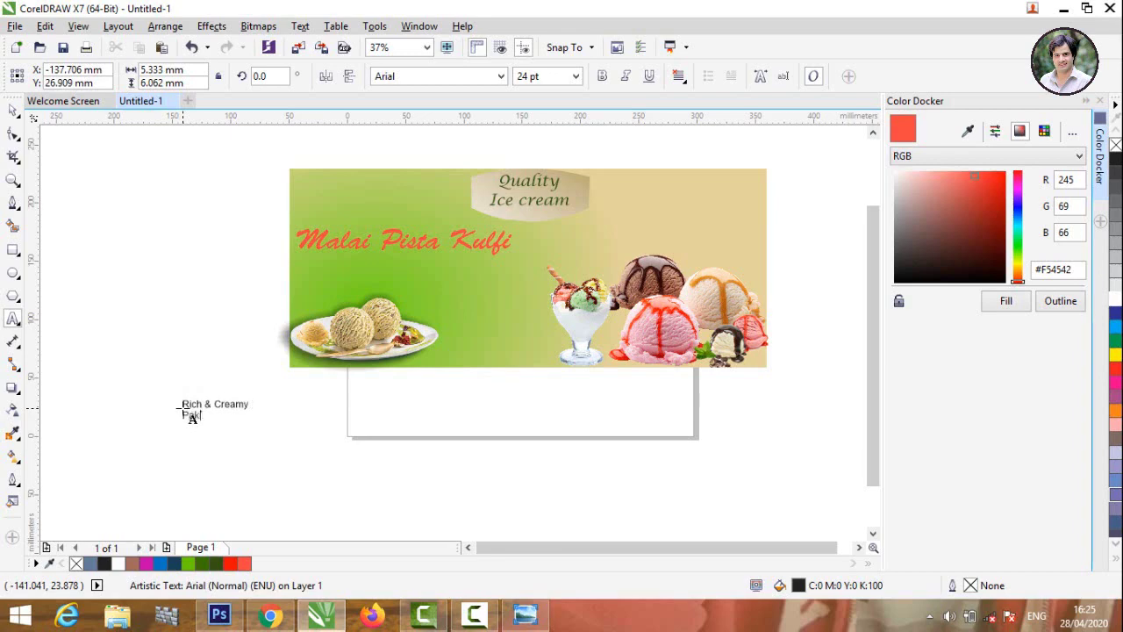
{"action": "type", "text": "ni "}
{"action": "type", "text": "Kulfa"}
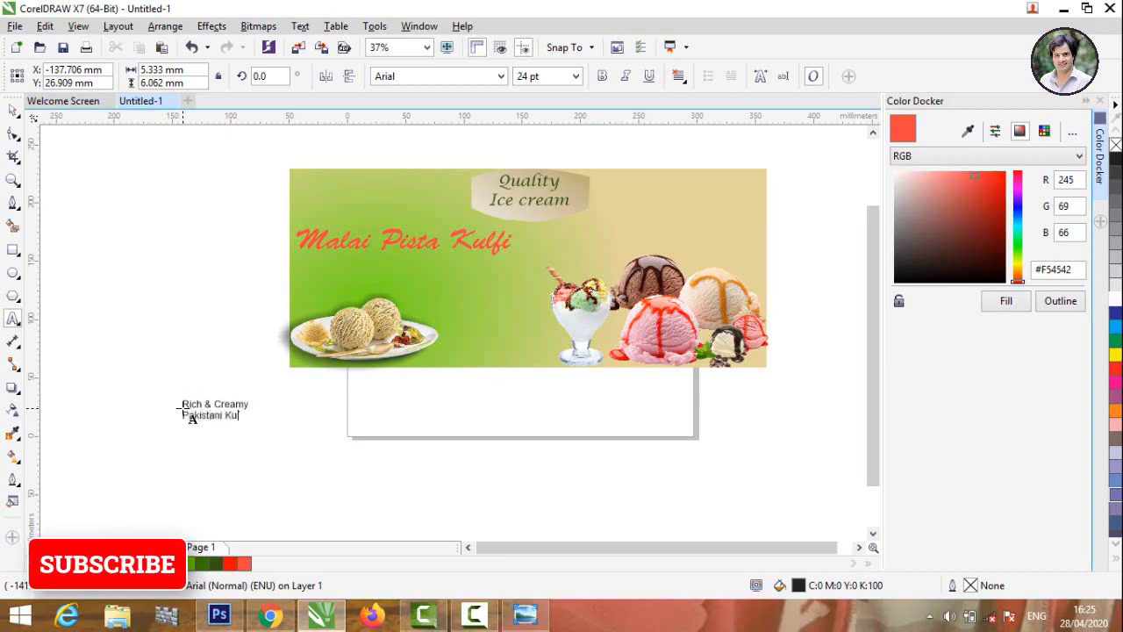
{"action": "key", "text": "Escape"}
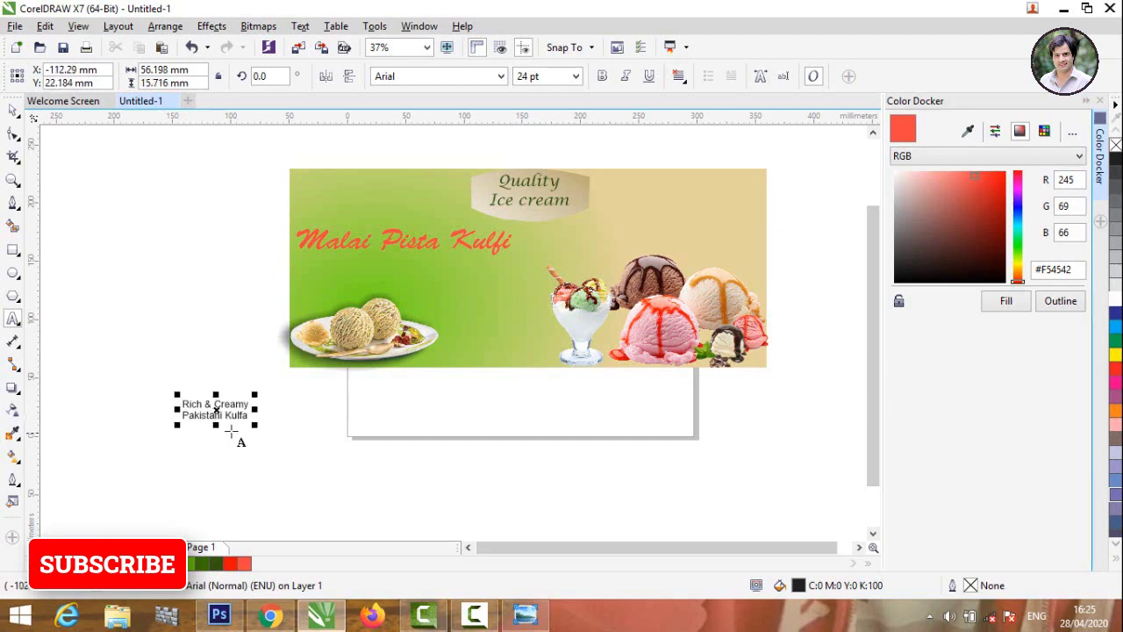
{"action": "key", "text": "ctrl+a"}
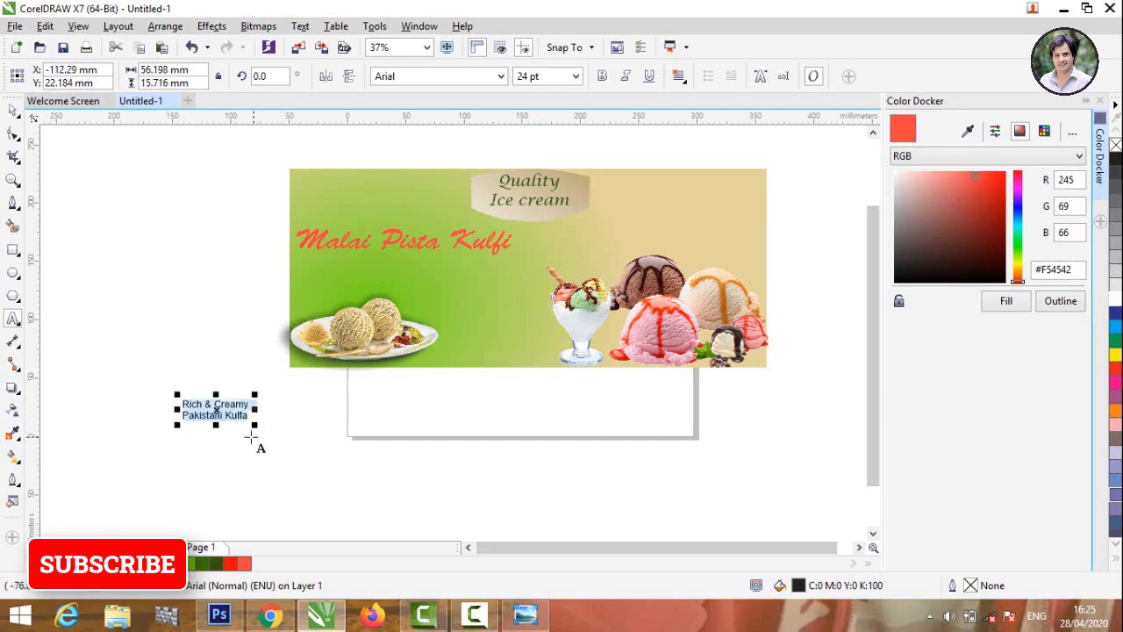
{"action": "left_click_drag", "start_coordinate": [254, 425], "coordinate": [401, 512]}
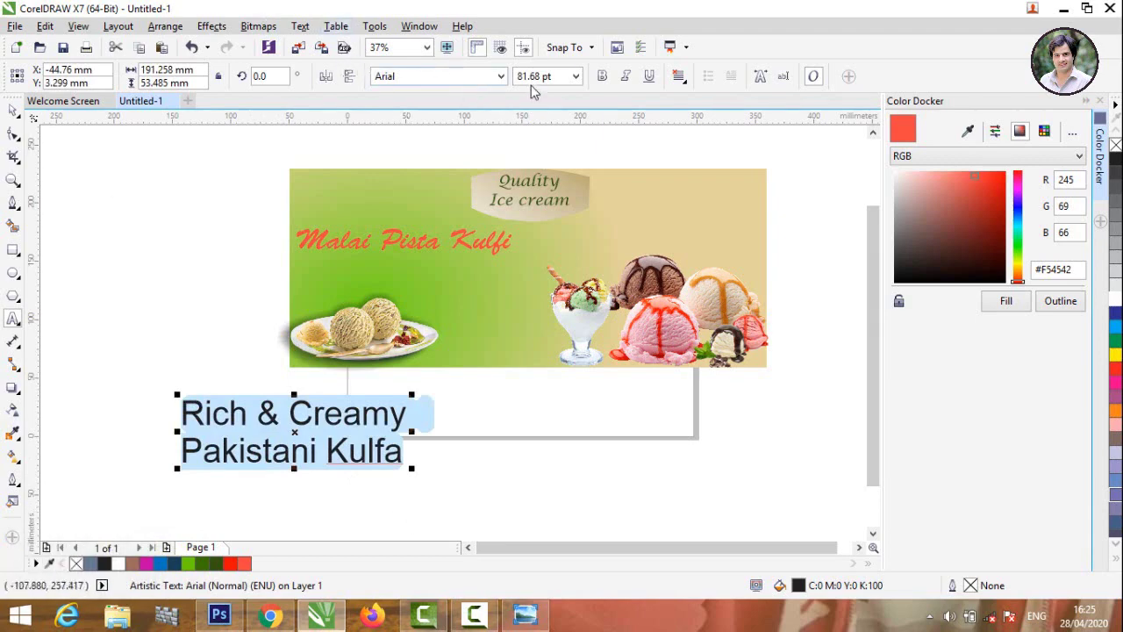
Step: Set the text to Arial Rounded MT Bold, scale it down and place it beside the plate
{"action": "left_click", "coordinate": [501, 77]}
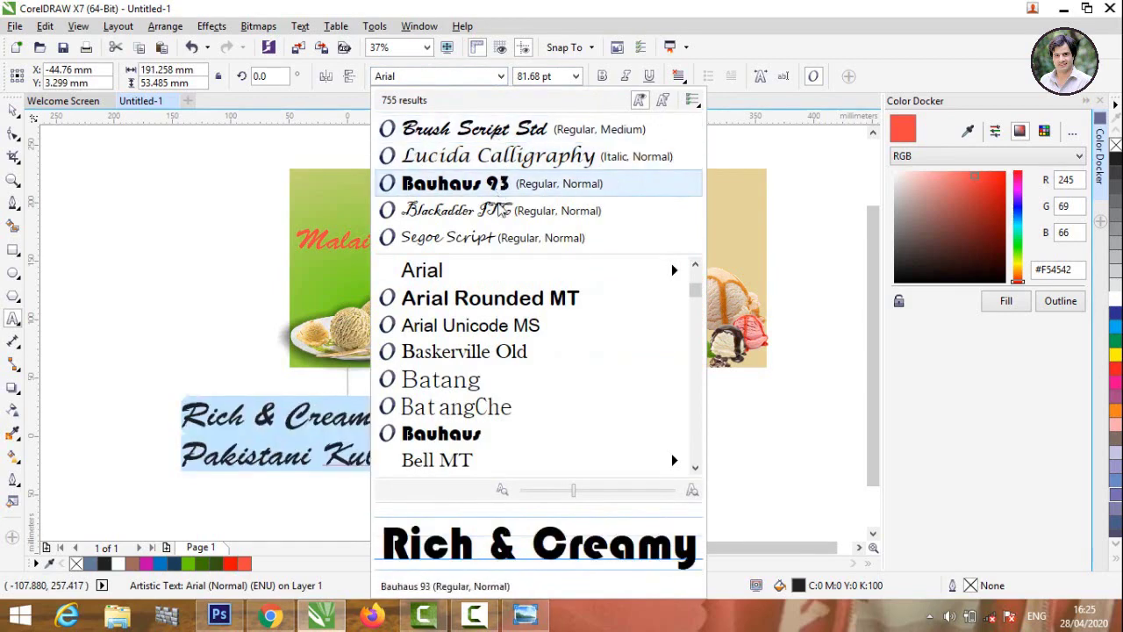
{"action": "left_click", "coordinate": [496, 303]}
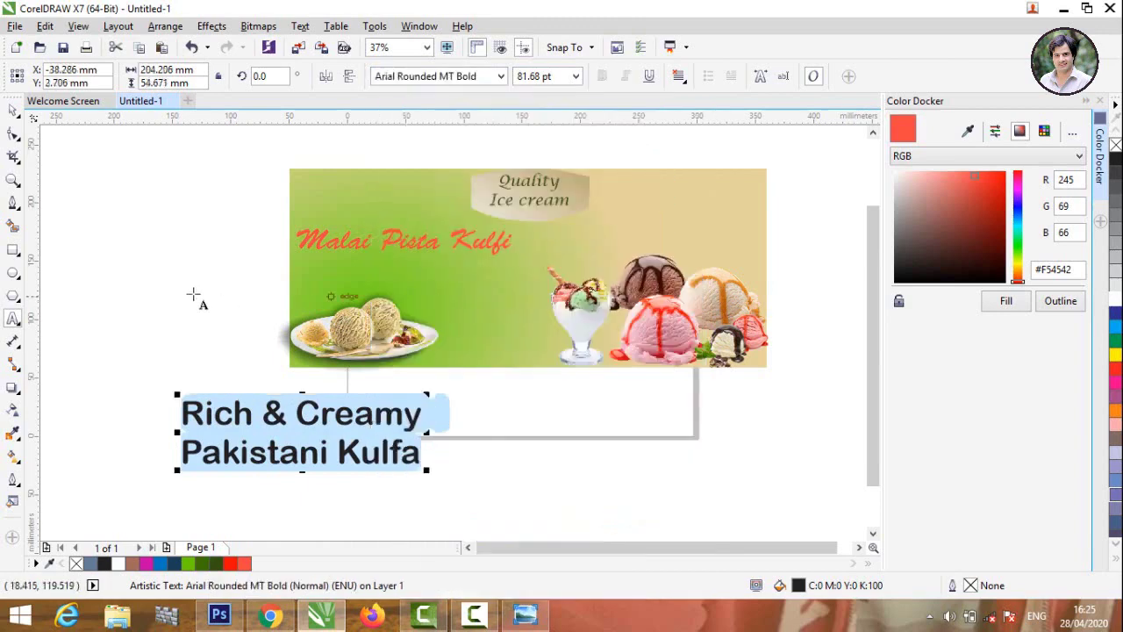
{"action": "key", "text": "Escape"}
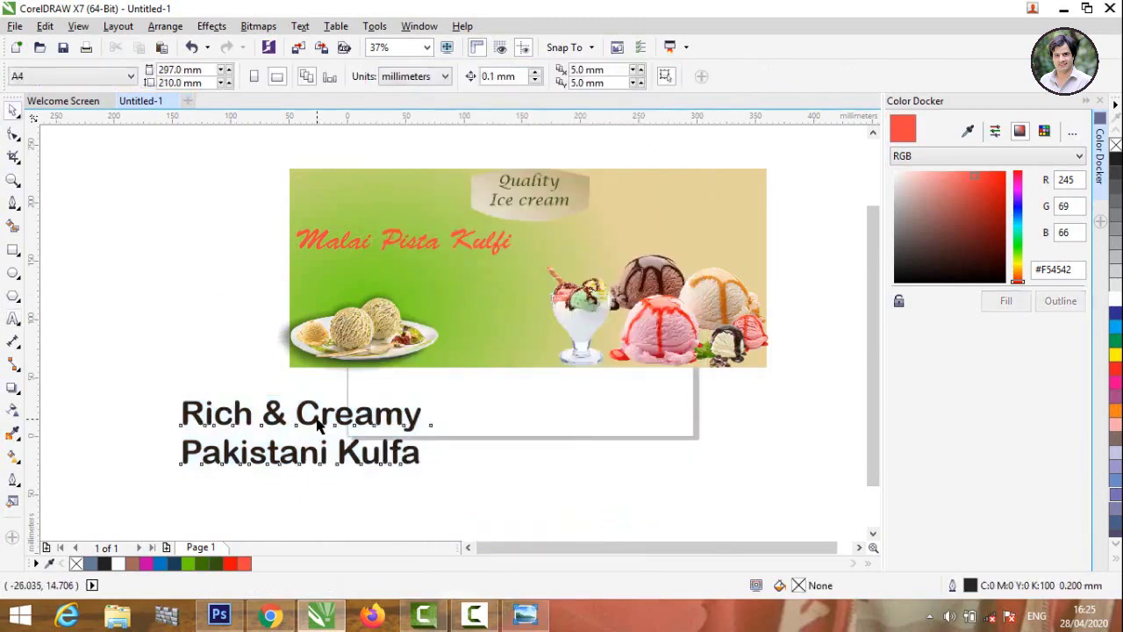
{"action": "left_click", "coordinate": [419, 420]}
{"action": "mouse_move", "coordinate": [426, 474]}
{"action": "left_mouse_down"}
{"action": "mouse_move", "coordinate": [370, 421]}
{"action": "mouse_move", "coordinate": [394, 441]}
{"action": "left_mouse_up"}
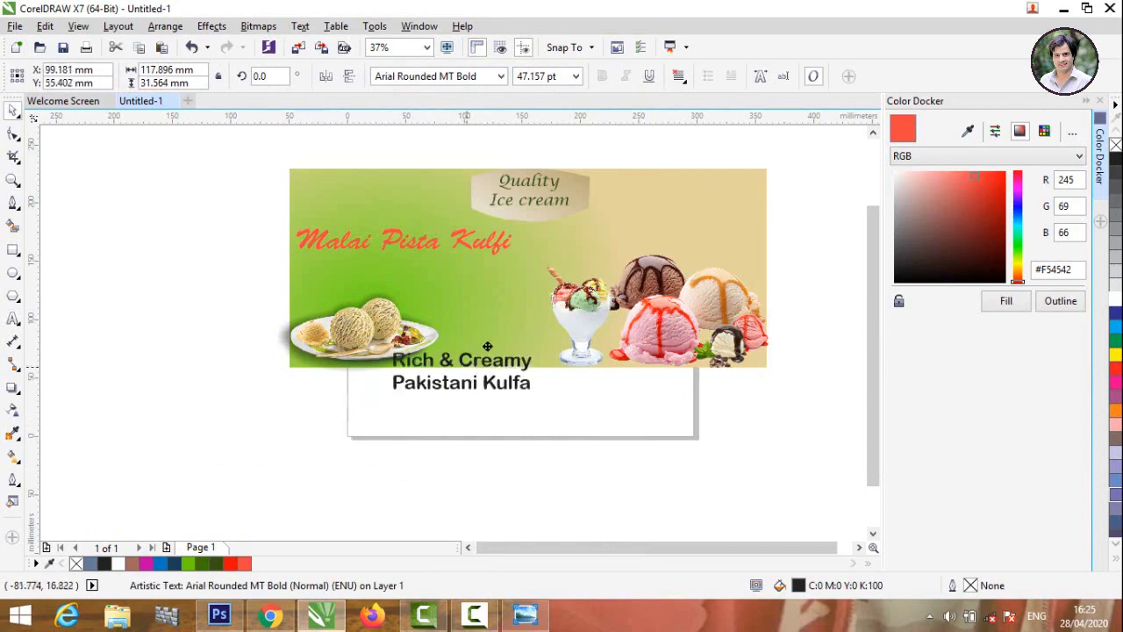
{"action": "mouse_move", "coordinate": [253, 417]}
{"action": "left_mouse_down"}
{"action": "mouse_move", "coordinate": [388, 279]}
{"action": "mouse_move", "coordinate": [290, 264]}
{"action": "left_mouse_up"}
{"action": "double_click", "coordinate": [388, 279]}
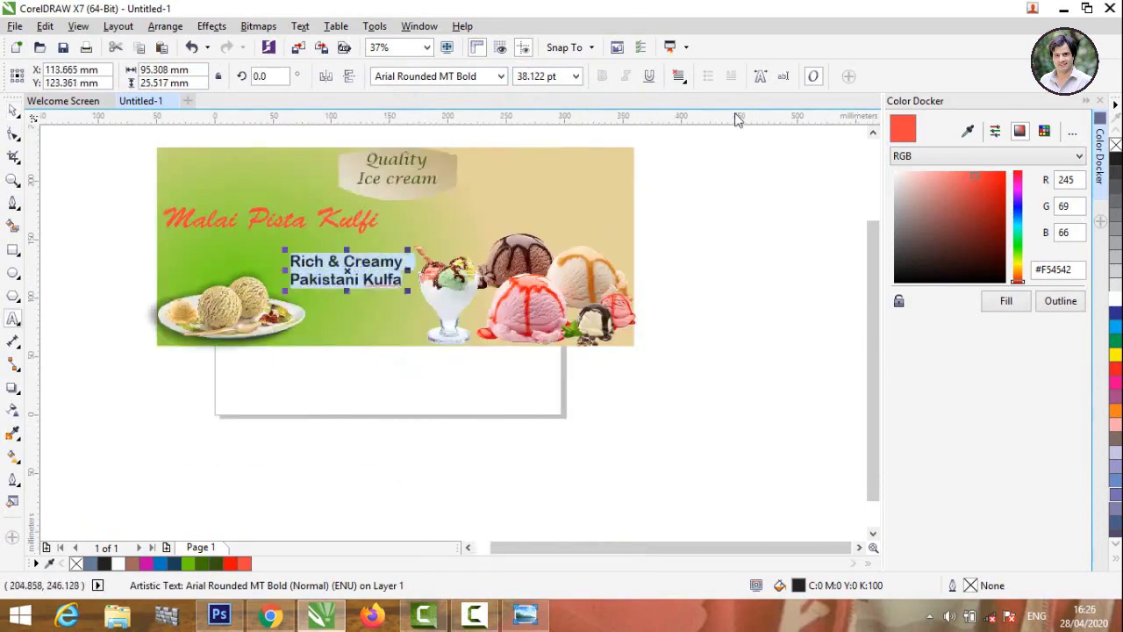
Step: Fill the caption with dark brown #512E2D sampled from the chocolate scoop
{"action": "left_click", "coordinate": [968, 132]}
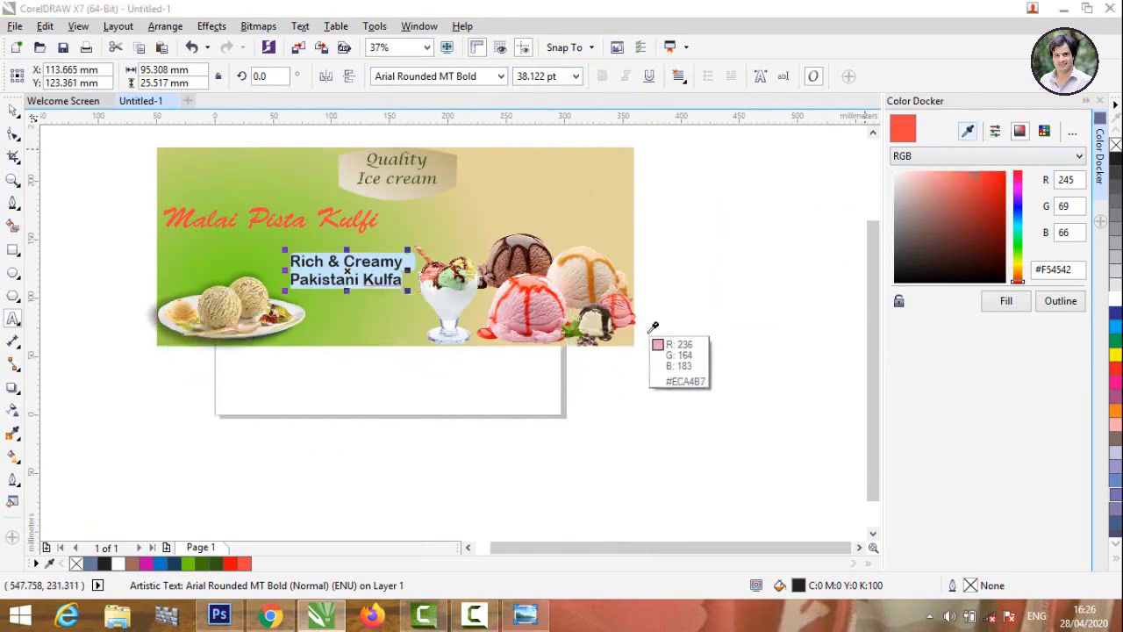
{"action": "left_click", "coordinate": [536, 240]}
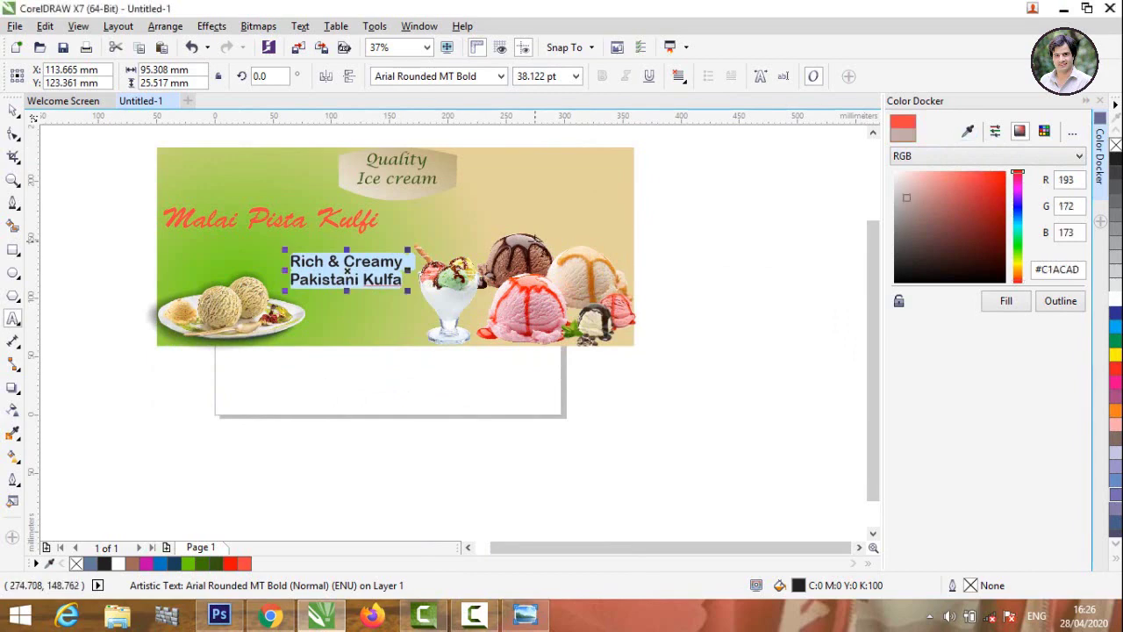
{"action": "left_click", "coordinate": [969, 129]}
{"action": "left_click", "coordinate": [502, 247]}
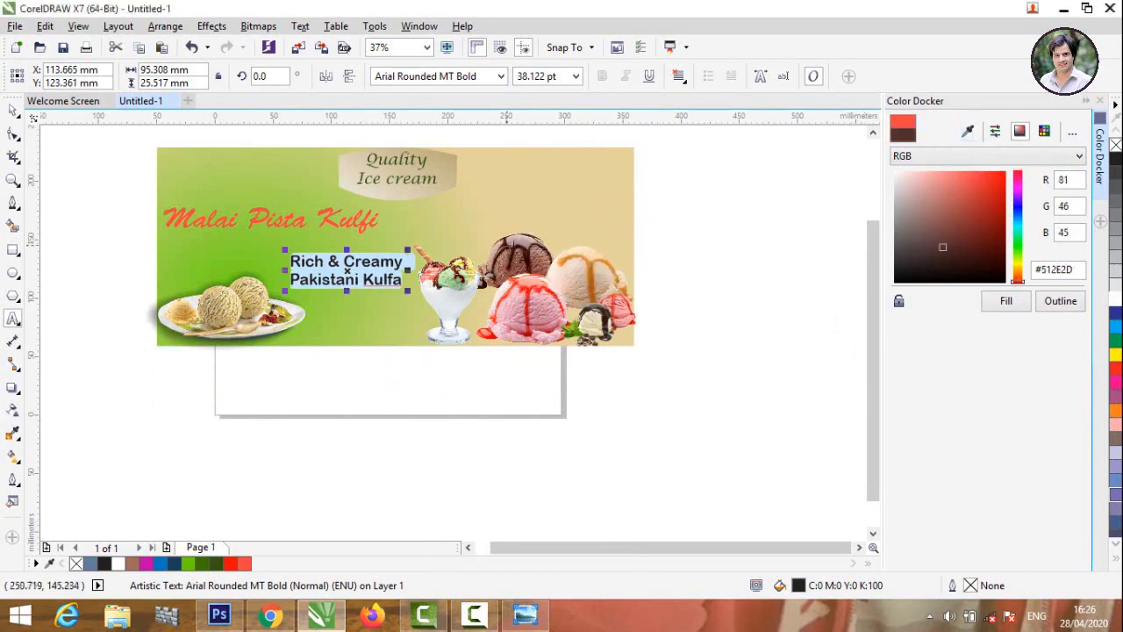
{"action": "left_click", "coordinate": [1005, 302]}
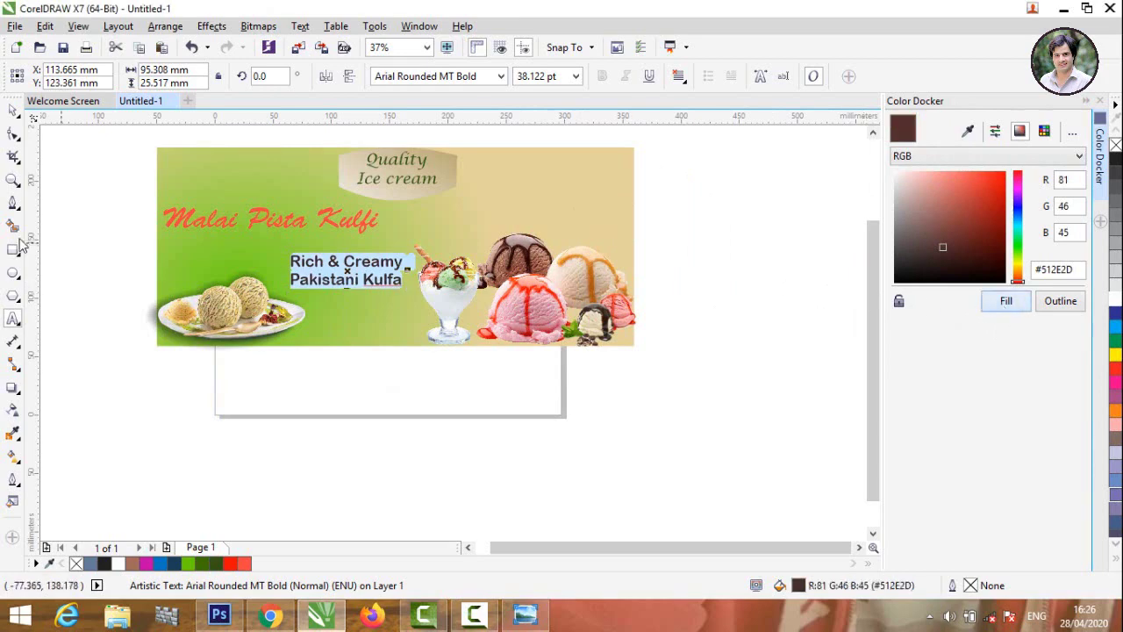
{"action": "key", "text": "Escape"}
{"action": "key", "text": "Escape"}
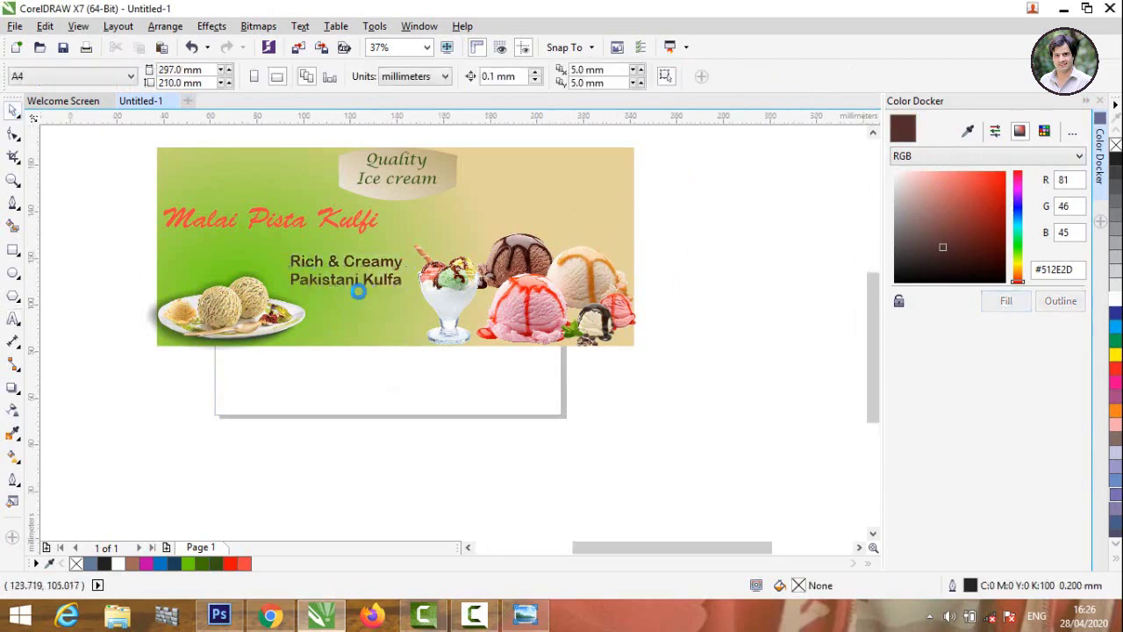
{"action": "scroll", "coordinate": [358, 286], "scroll_direction": "up", "scroll_amount": 2}
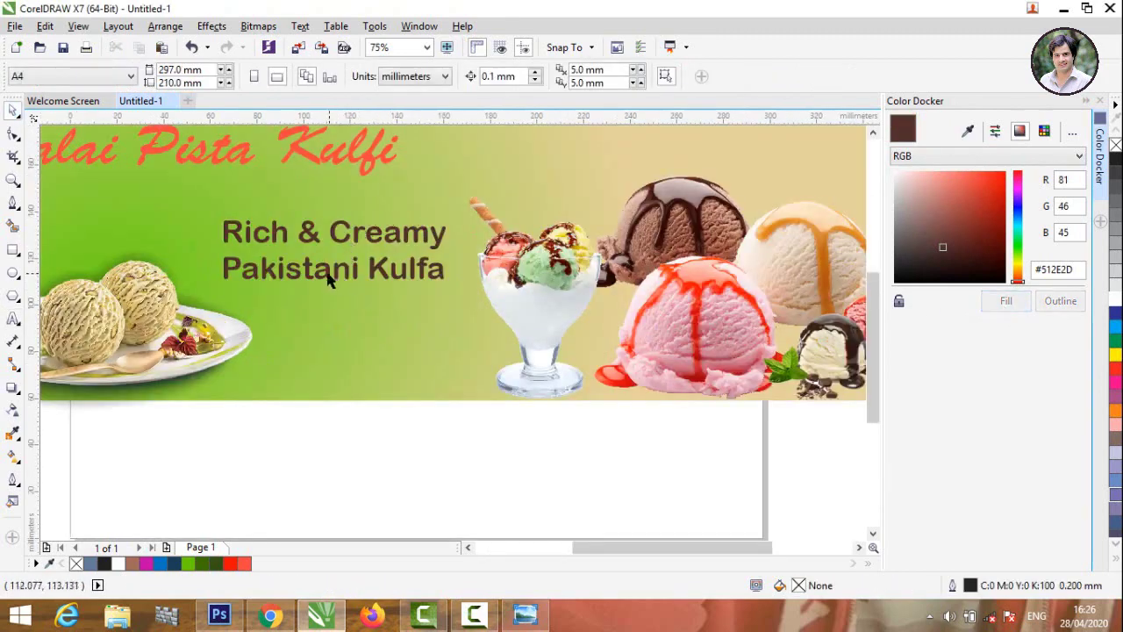
{"action": "scroll", "coordinate": [327, 277], "scroll_direction": "down", "scroll_amount": 2}
{"action": "scroll", "coordinate": [649, 193], "scroll_direction": "down", "scroll_amount": 2}
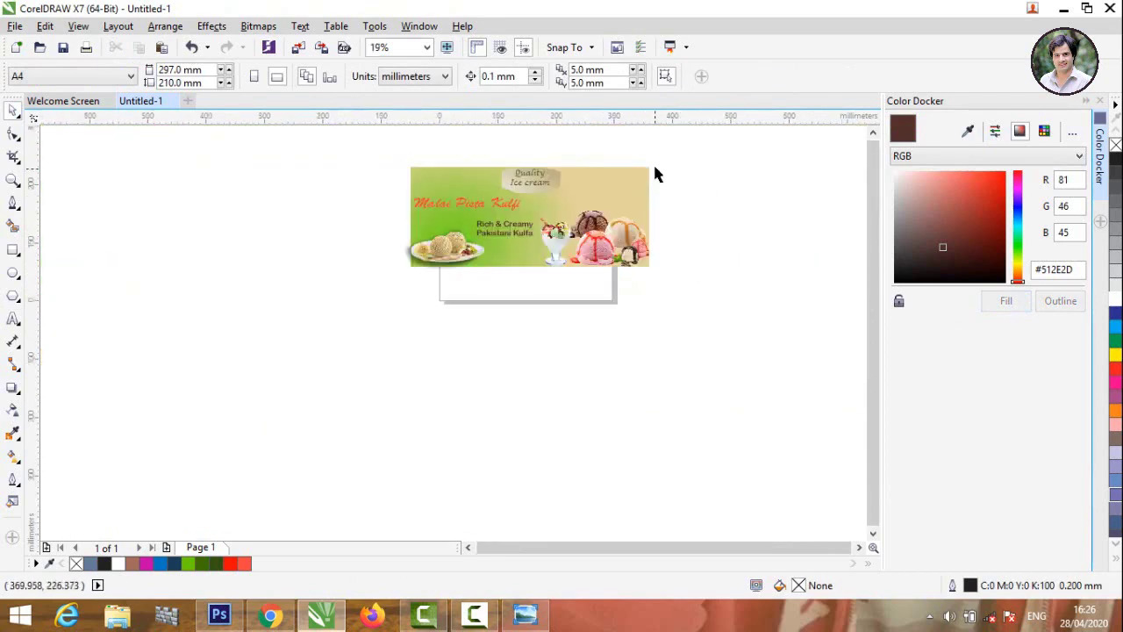
{"action": "scroll", "coordinate": [649, 172], "scroll_direction": "up", "scroll_amount": 2}
{"action": "scroll", "coordinate": [636, 180], "scroll_direction": "down", "scroll_amount": 1}
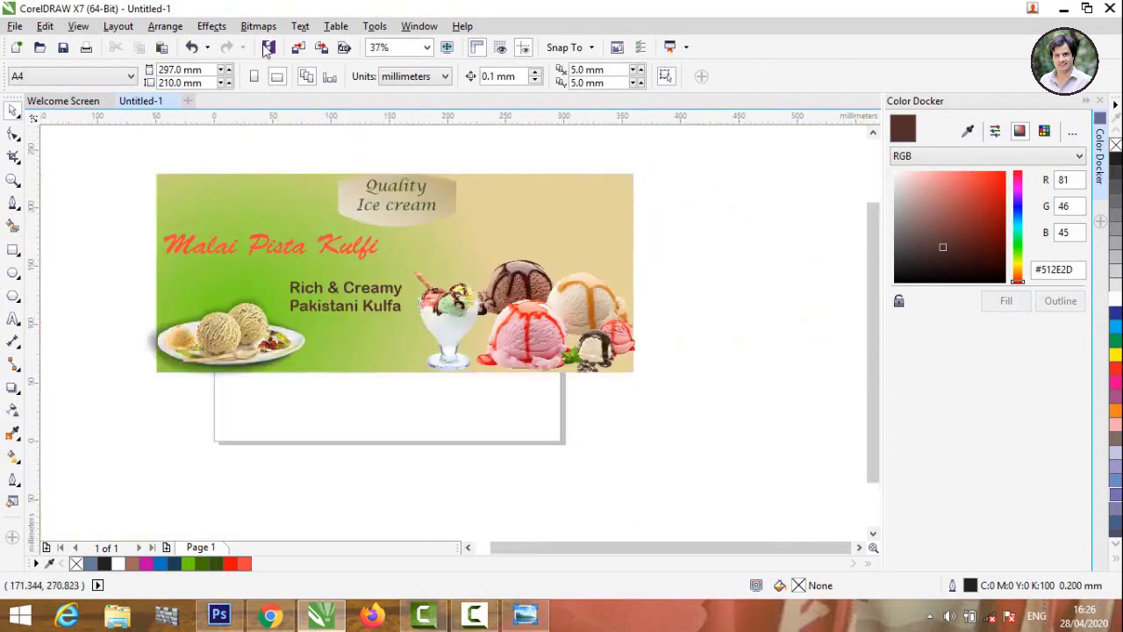
Step: Draw a six-sided polygon to the right of the banner
{"action": "left_click", "coordinate": [14, 296]}
{"action": "left_click_drag", "start_coordinate": [700, 186], "coordinate": [848, 355]}
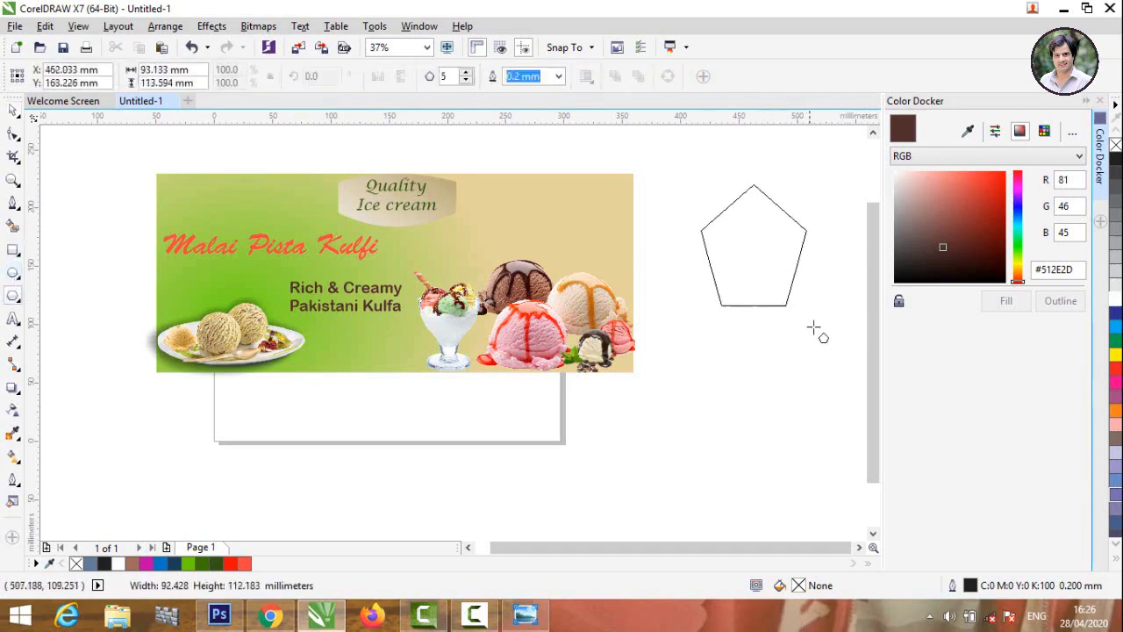
{"action": "left_click", "coordinate": [466, 72]}
{"action": "left_click", "coordinate": [639, 146]}
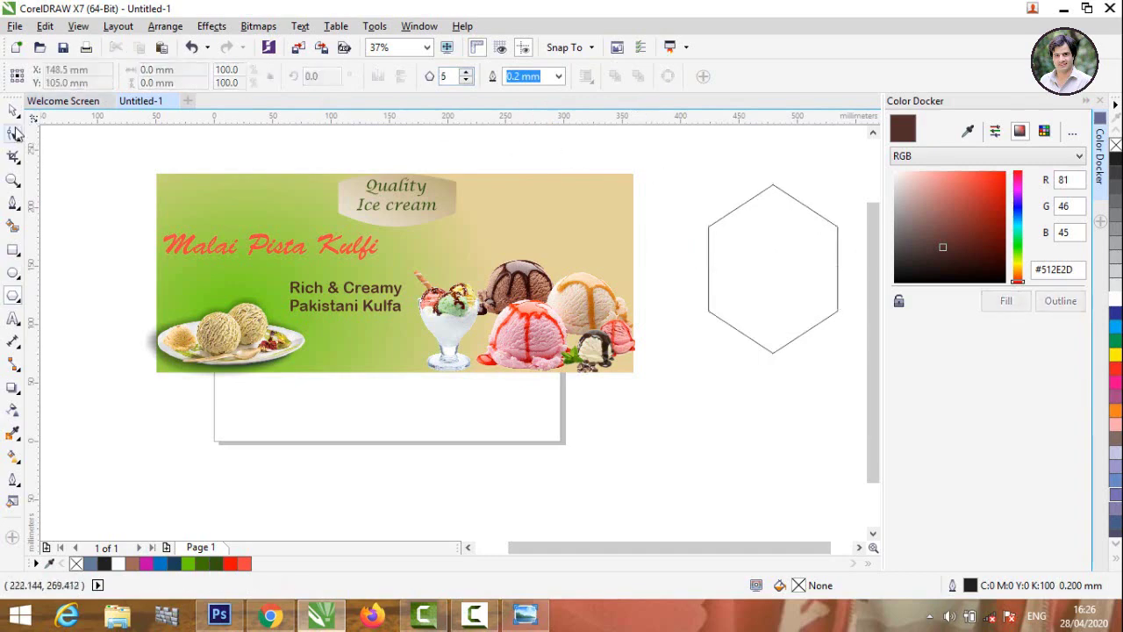
{"action": "key", "text": "space"}
{"action": "left_click", "coordinate": [781, 243]}
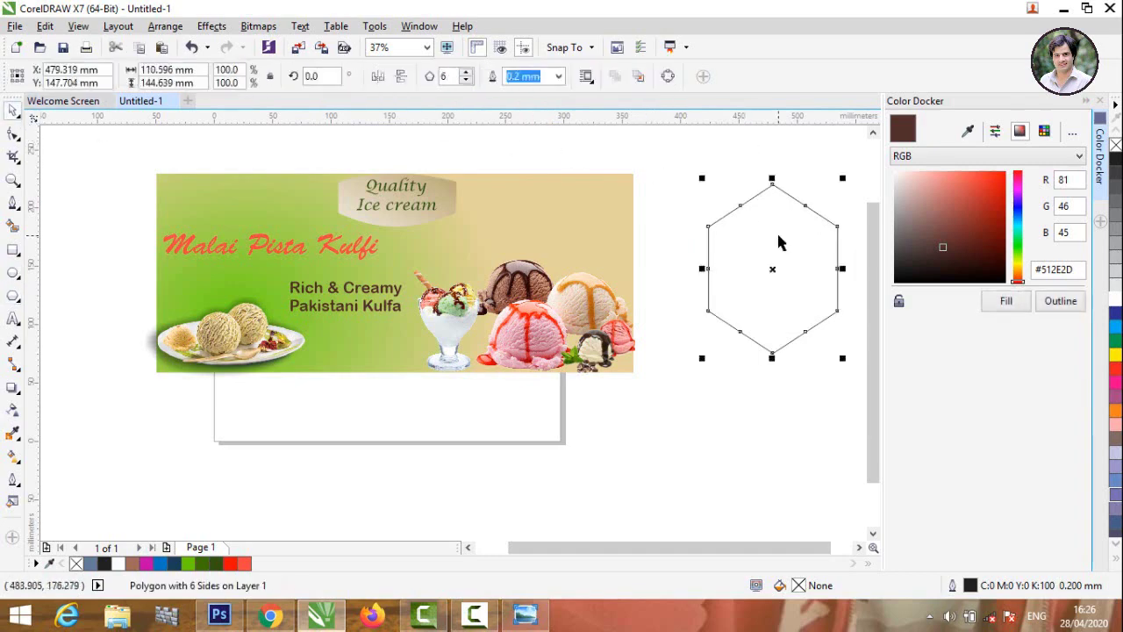
{"action": "left_click", "coordinate": [58, 206]}
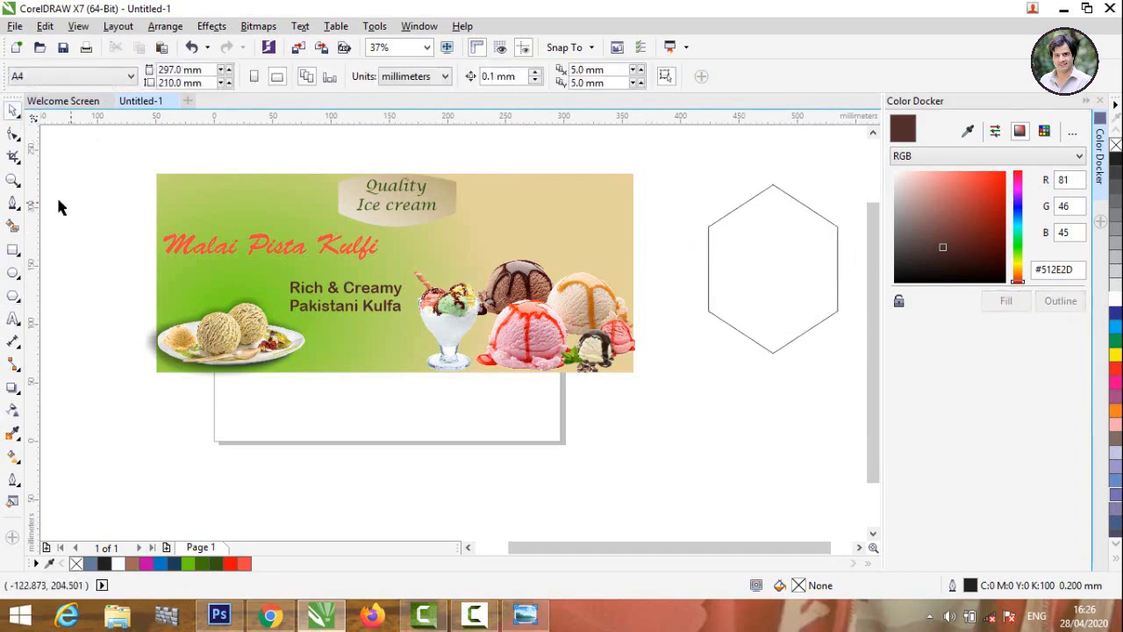
Step: Draw a closed inverted triangle inside the hexagon, from its top corners to its bottom
{"action": "left_click", "coordinate": [12, 205]}
{"action": "left_click", "coordinate": [709, 227]}
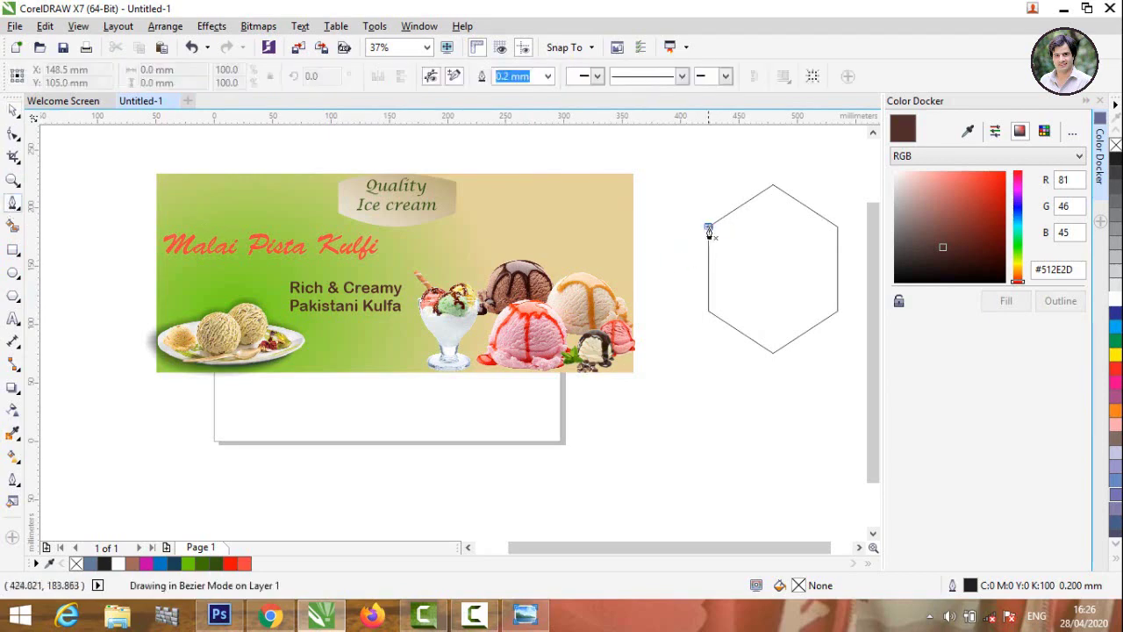
{"action": "left_click", "coordinate": [838, 227]}
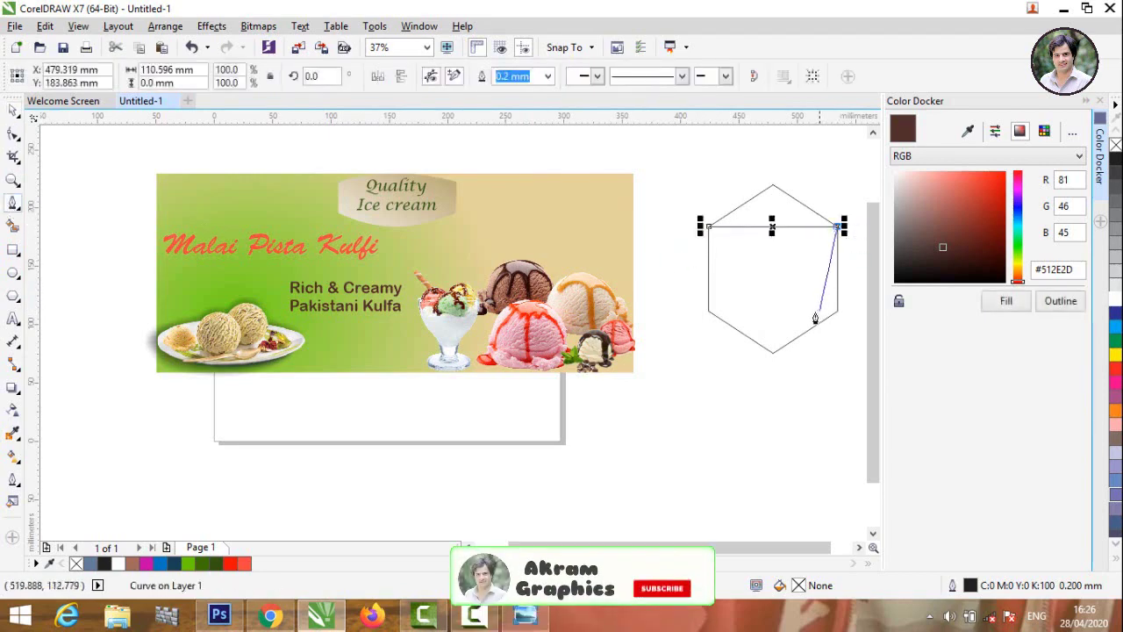
{"action": "left_click", "coordinate": [773, 354]}
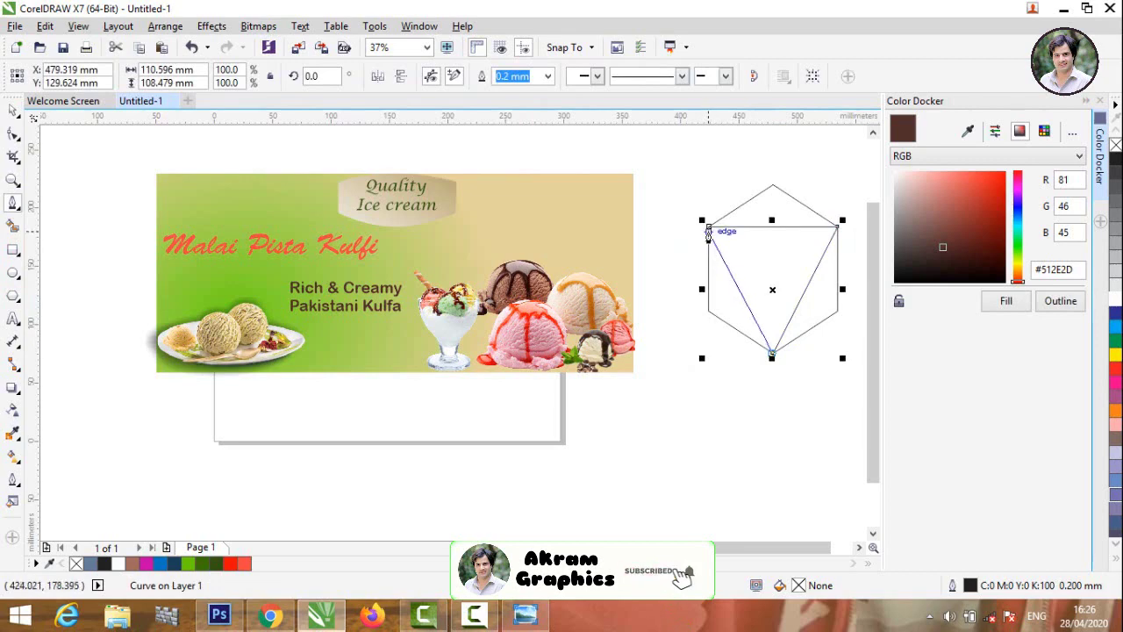
{"action": "left_click", "coordinate": [709, 227]}
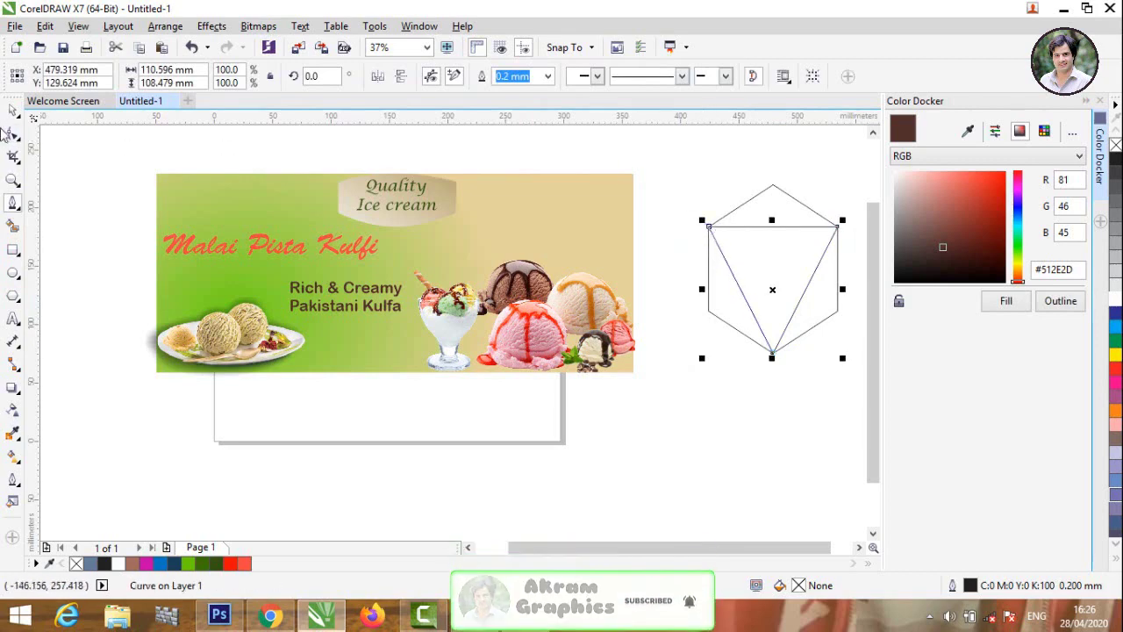
{"action": "left_click", "coordinate": [13, 110]}
{"action": "scroll", "coordinate": [193, 279], "scroll_direction": "down", "scroll_amount": 2}
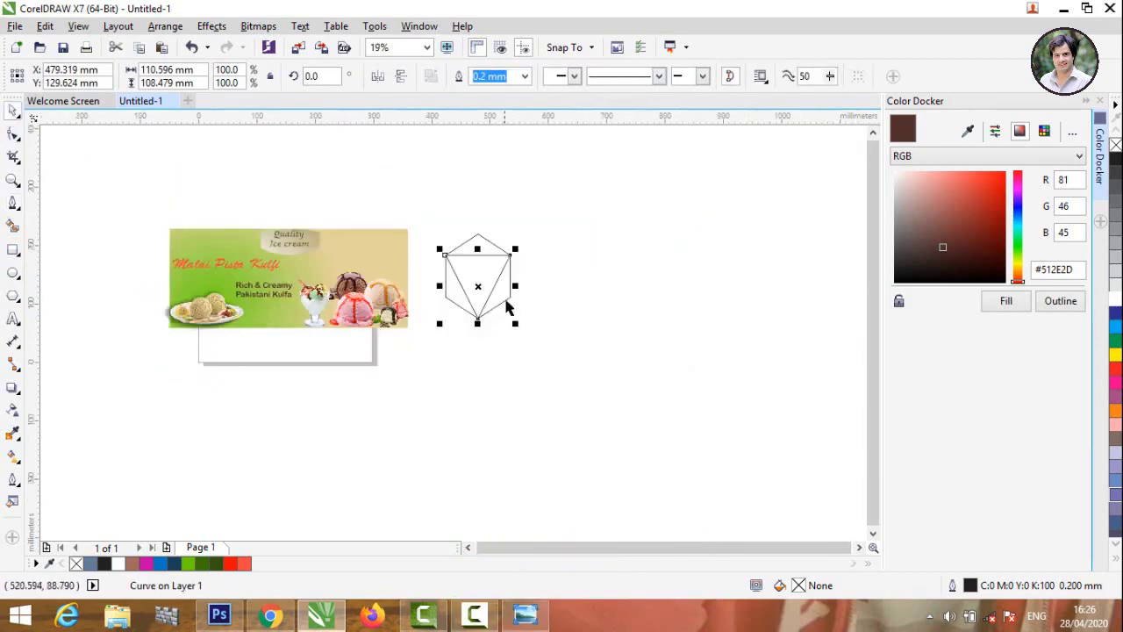
{"action": "left_click", "coordinate": [494, 300]}
{"action": "left_click_drag", "start_coordinate": [420, 215], "coordinate": [573, 379]}
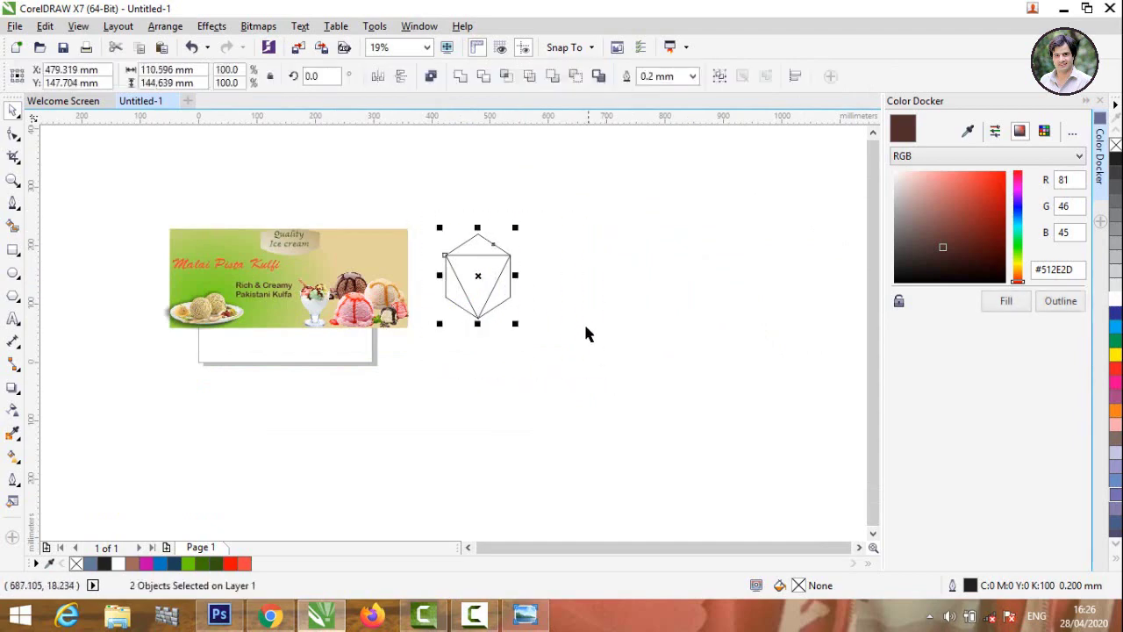
{"action": "left_click", "coordinate": [587, 333]}
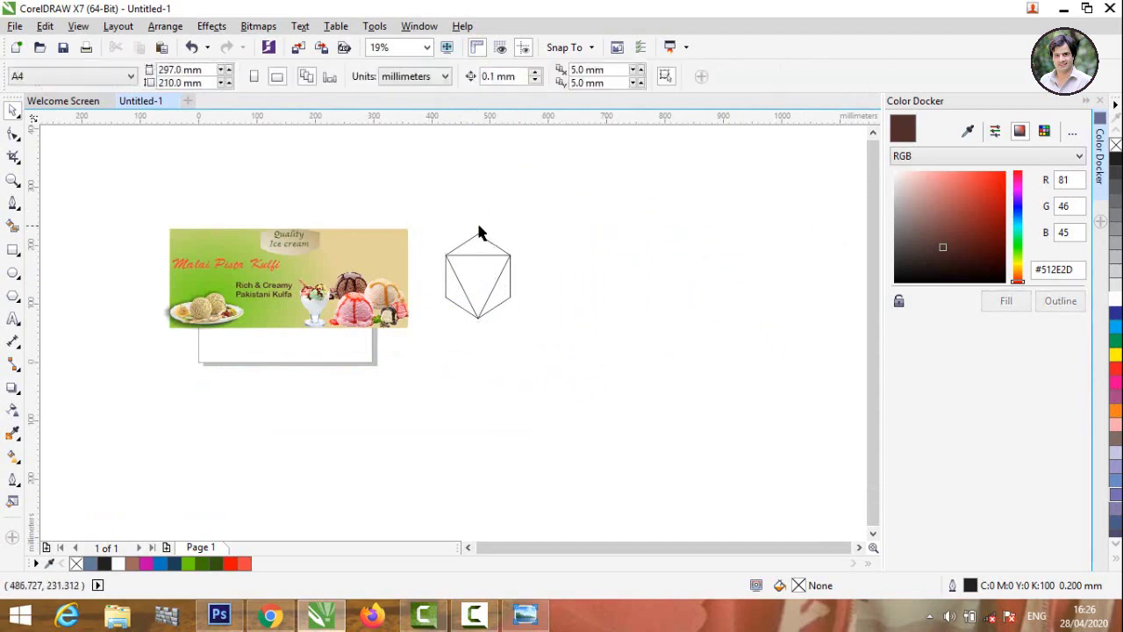
{"action": "left_click", "coordinate": [13, 319]}
Step: Add enlarged 'Logo Here' text in Bauhaus 93 and place it under the hexagon
{"action": "left_click", "coordinate": [507, 376]}
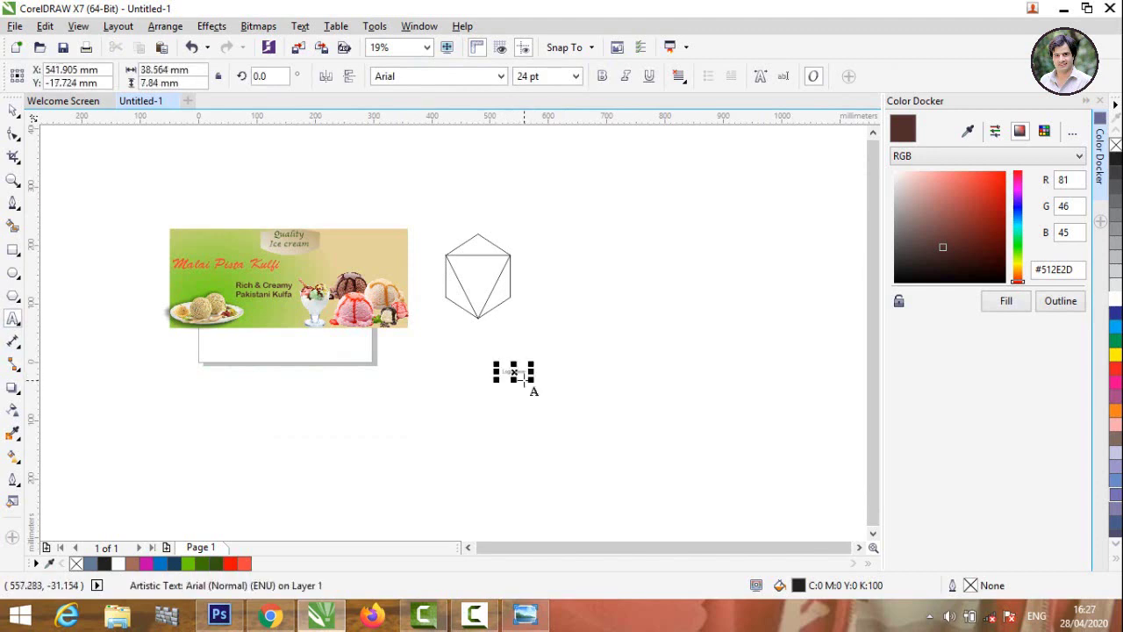
{"action": "left_click_drag", "start_coordinate": [528, 378], "coordinate": [635, 433]}
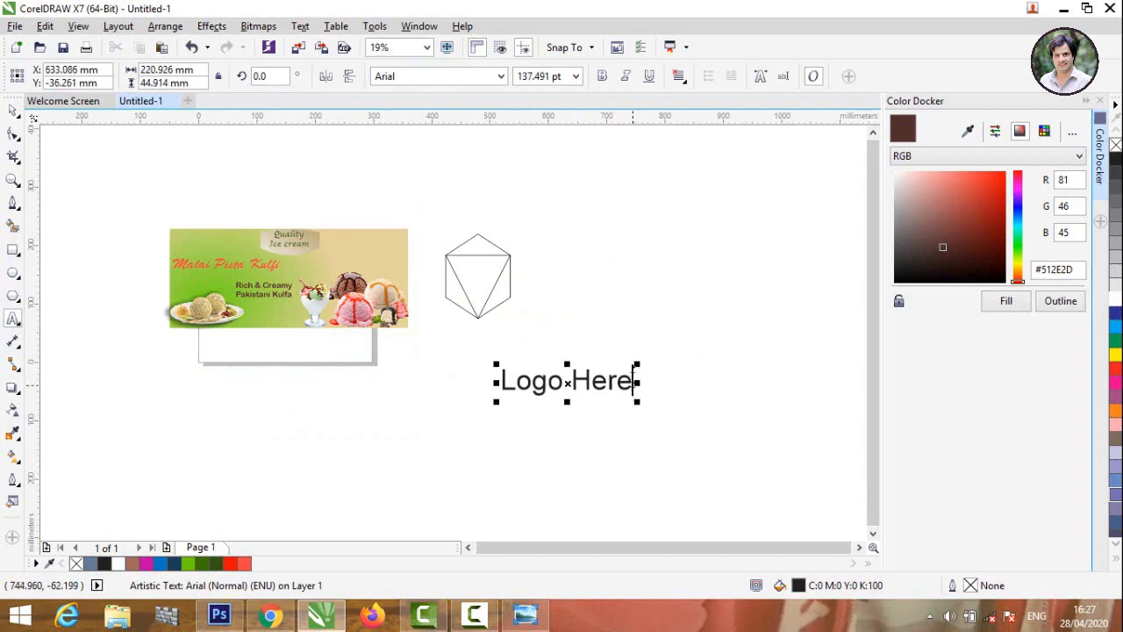
{"action": "triple_click", "coordinate": [582, 381]}
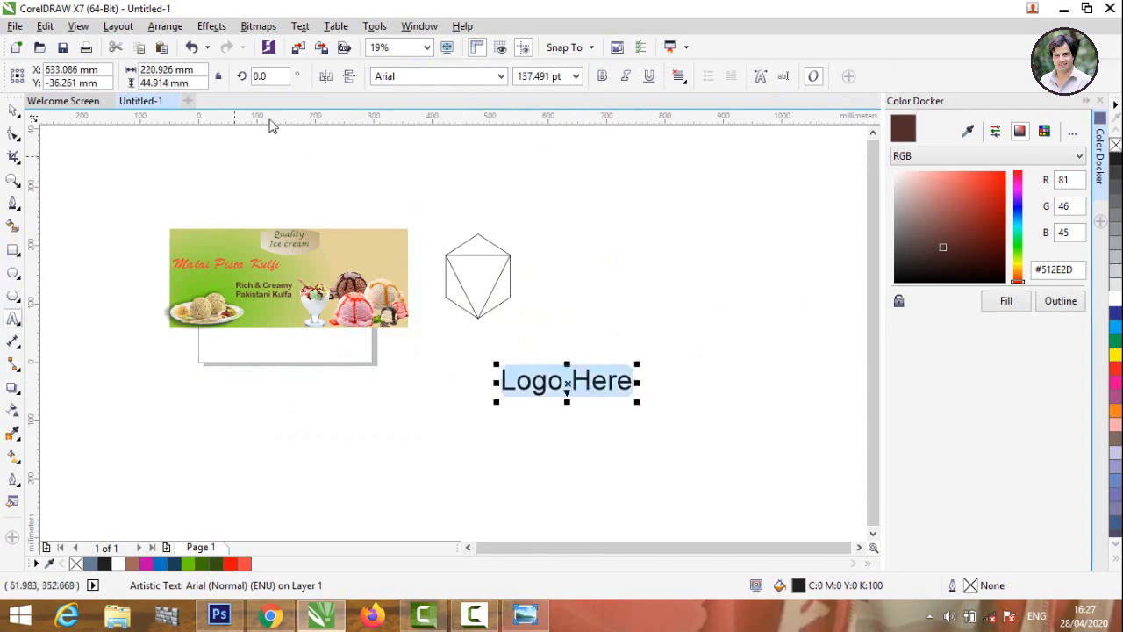
{"action": "left_click", "coordinate": [501, 77]}
{"action": "left_click", "coordinate": [469, 208]}
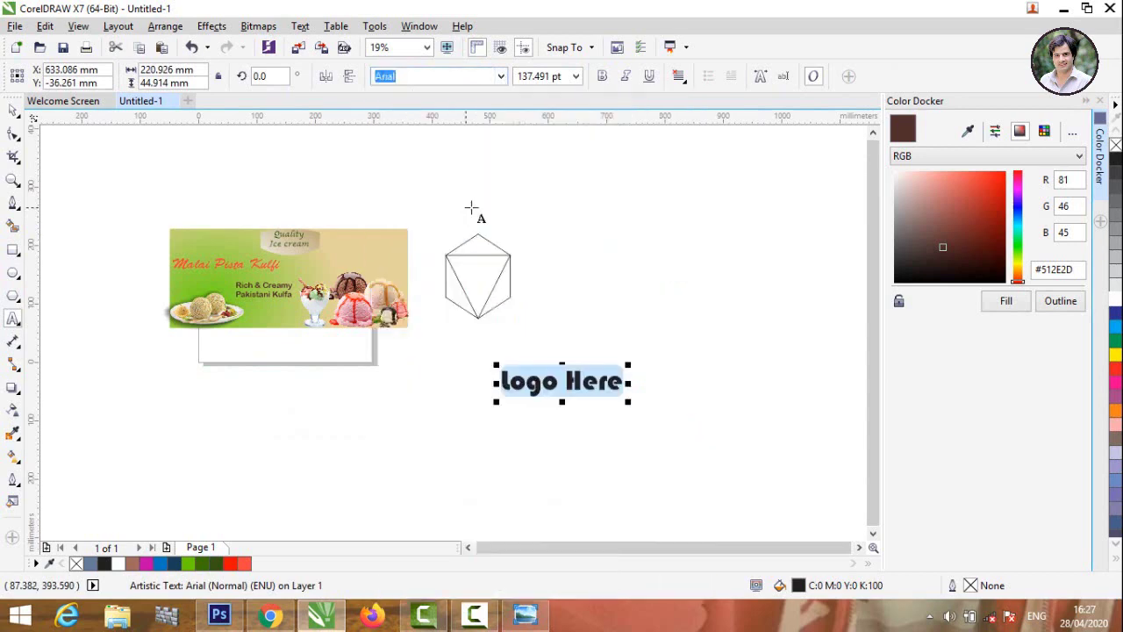
{"action": "left_click", "coordinate": [13, 110]}
{"action": "left_click", "coordinate": [486, 160]}
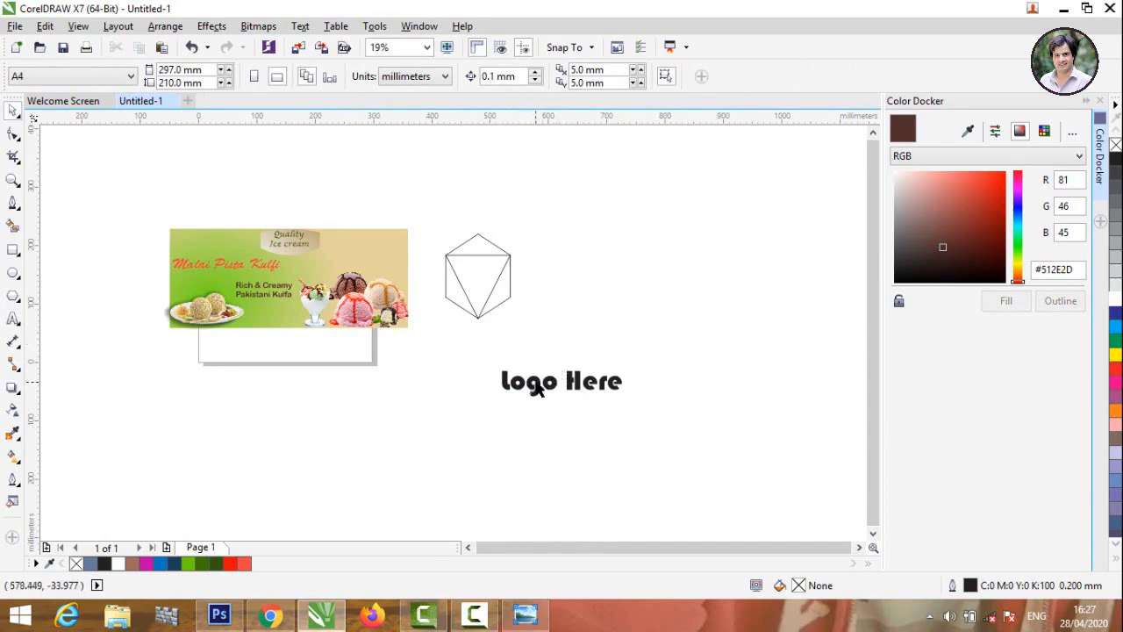
{"action": "left_click_drag", "start_coordinate": [537, 388], "coordinate": [466, 344]}
{"action": "scroll", "coordinate": [394, 404], "scroll_direction": "up", "scroll_amount": 1}
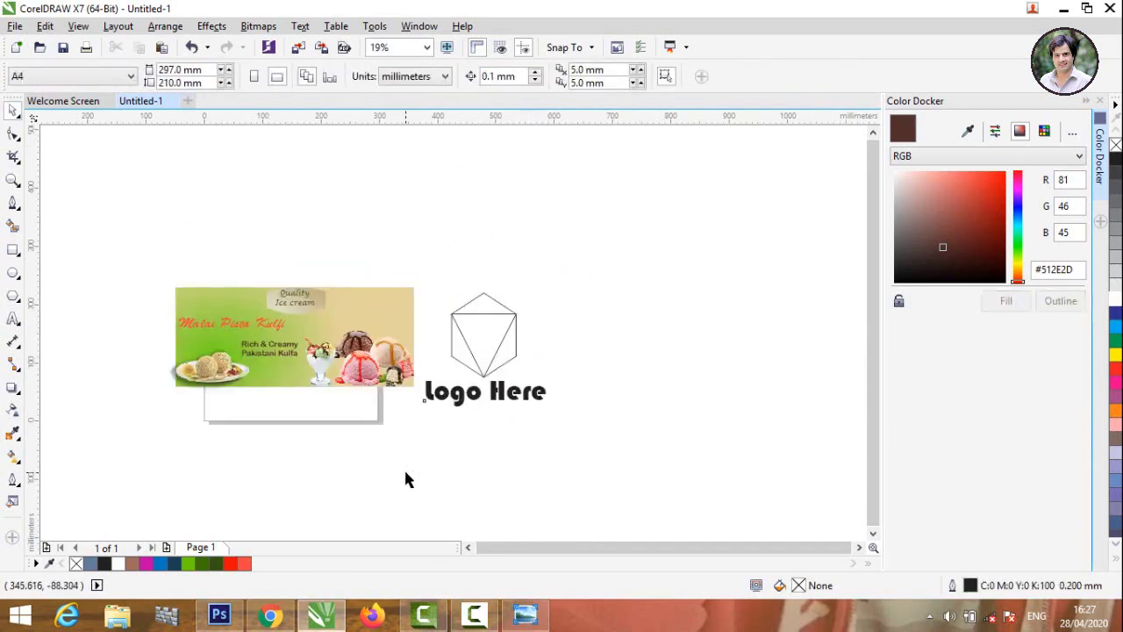
Step: Group the hexagon and 'Logo Here' text, move it up-right, and fill it brown #512E2D
{"action": "left_click_drag", "start_coordinate": [405, 478], "coordinate": [556, 145]}
{"action": "left_click", "coordinate": [718, 77]}
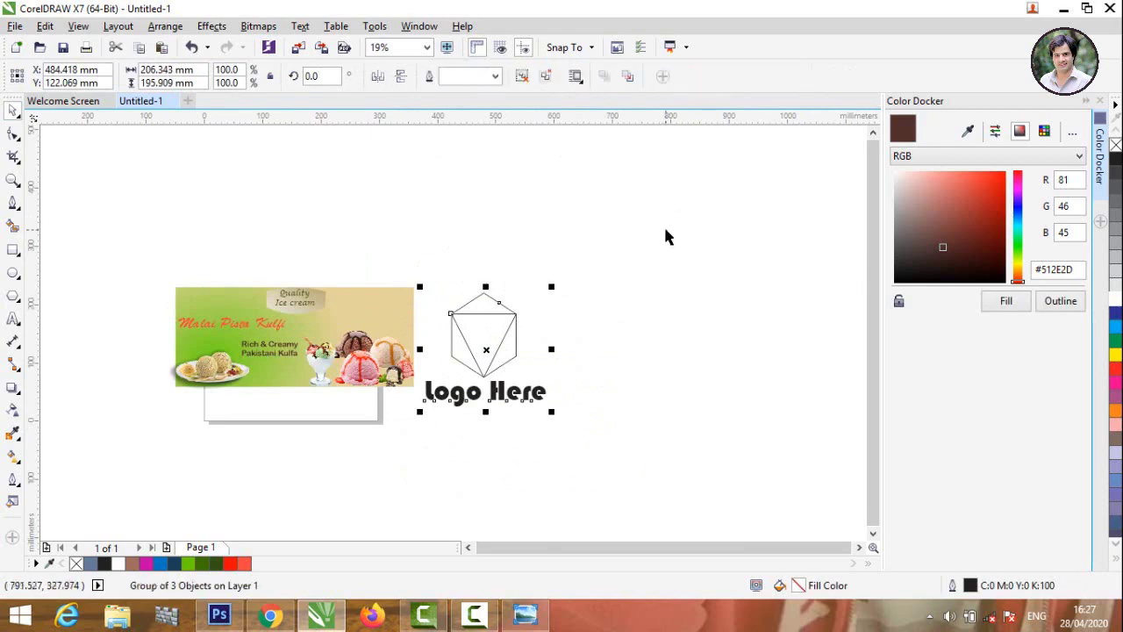
{"action": "left_click", "coordinate": [665, 234]}
{"action": "left_click_drag", "start_coordinate": [480, 383], "coordinate": [493, 314]}
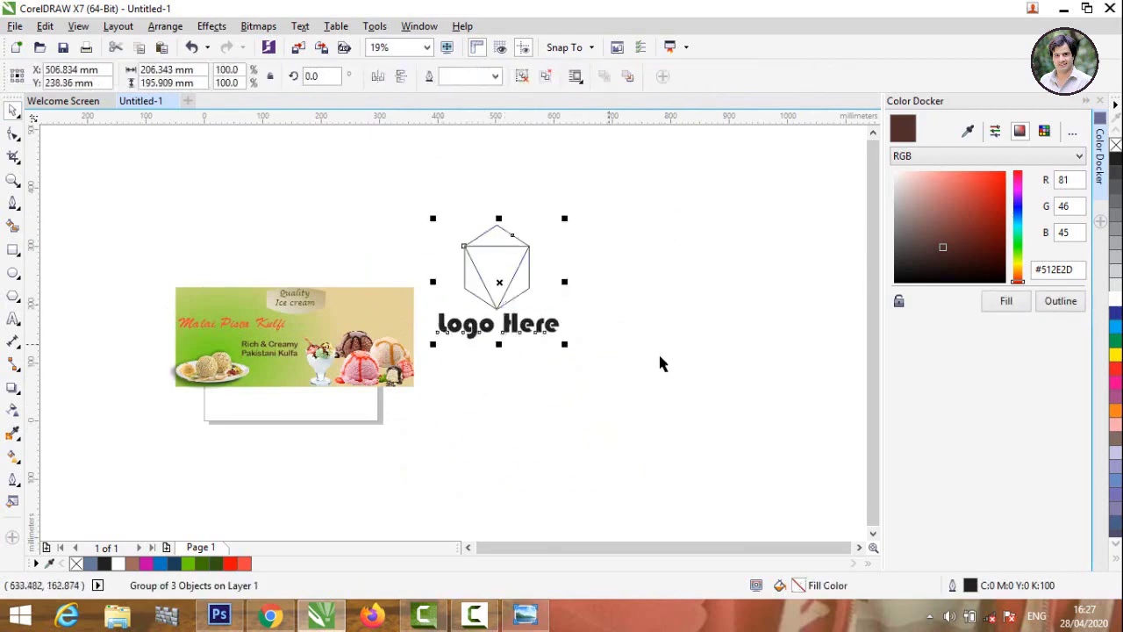
{"action": "left_click", "coordinate": [969, 132]}
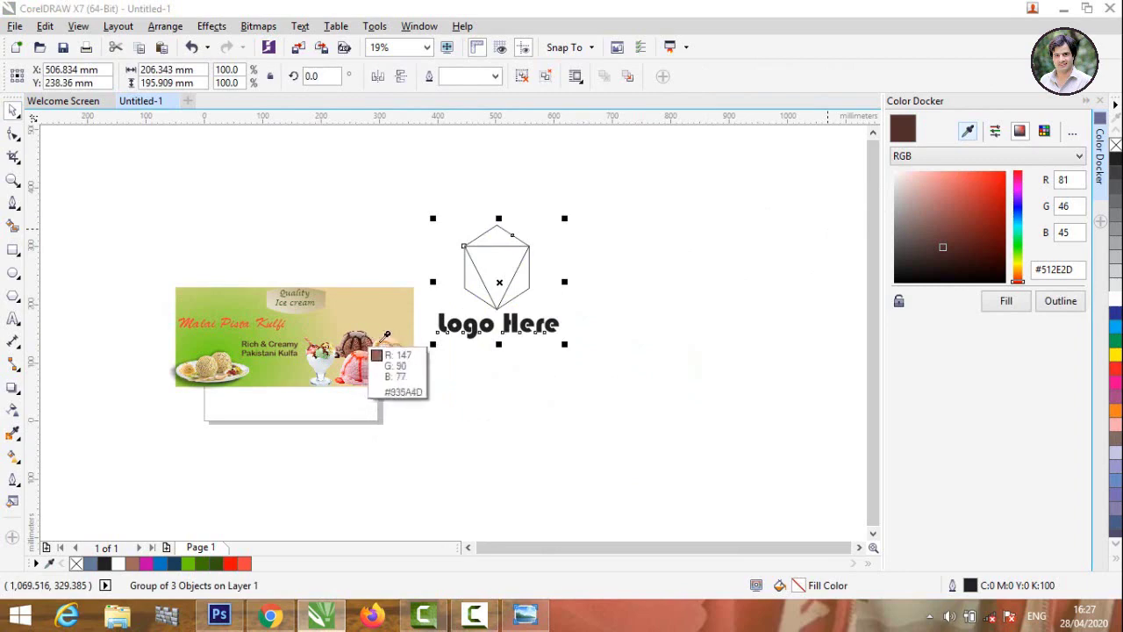
{"action": "left_click", "coordinate": [908, 130]}
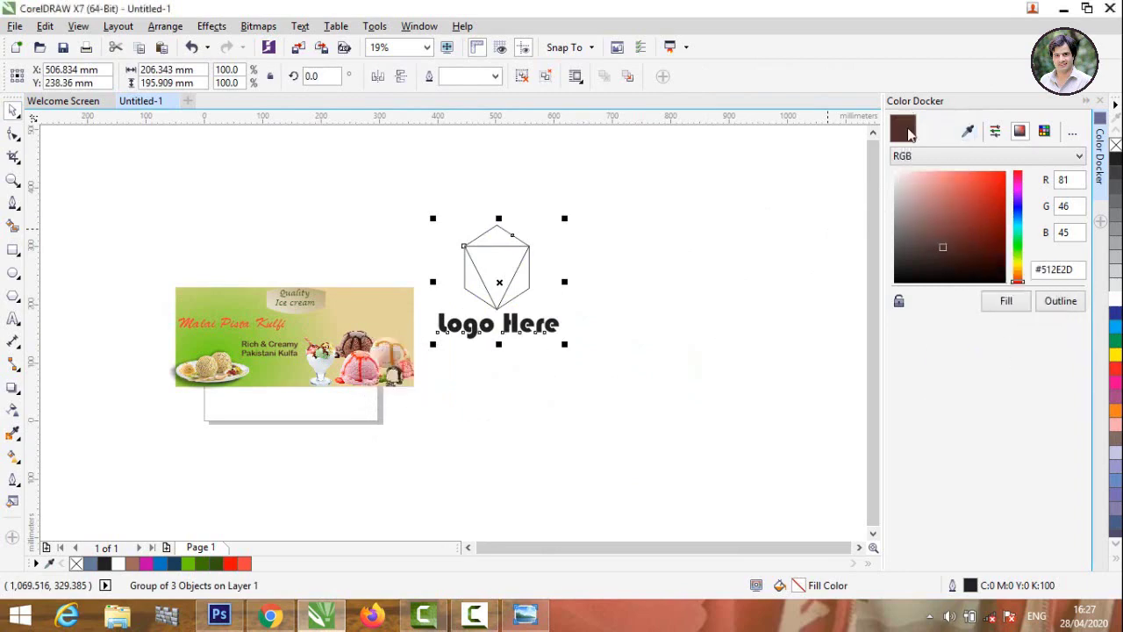
{"action": "left_click", "coordinate": [1005, 312]}
{"action": "left_click", "coordinate": [702, 272]}
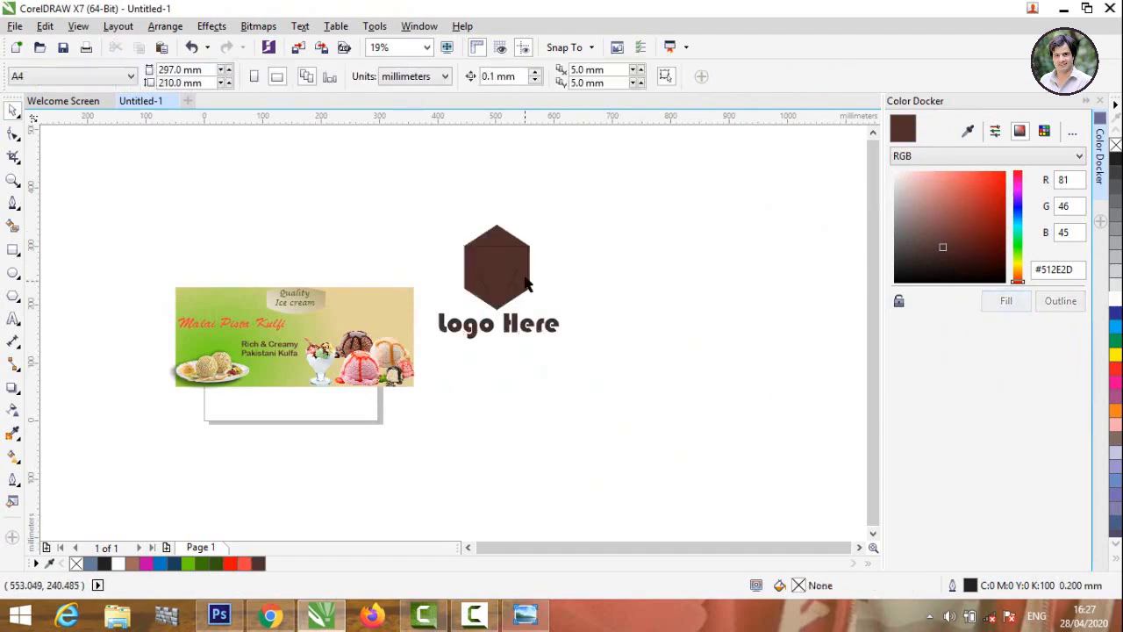
Step: Ungroup the logo, fill its inner triangle white, and select all three pieces
{"action": "left_click", "coordinate": [521, 279]}
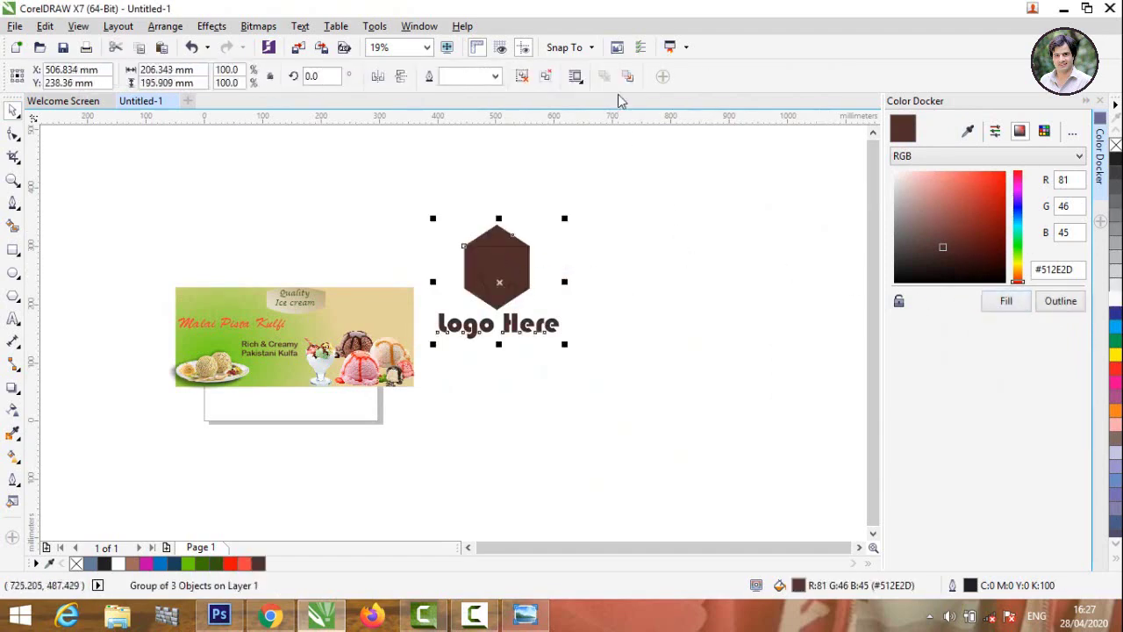
{"action": "left_click", "coordinate": [545, 76]}
{"action": "left_click", "coordinate": [659, 318]}
{"action": "left_click", "coordinate": [496, 259]}
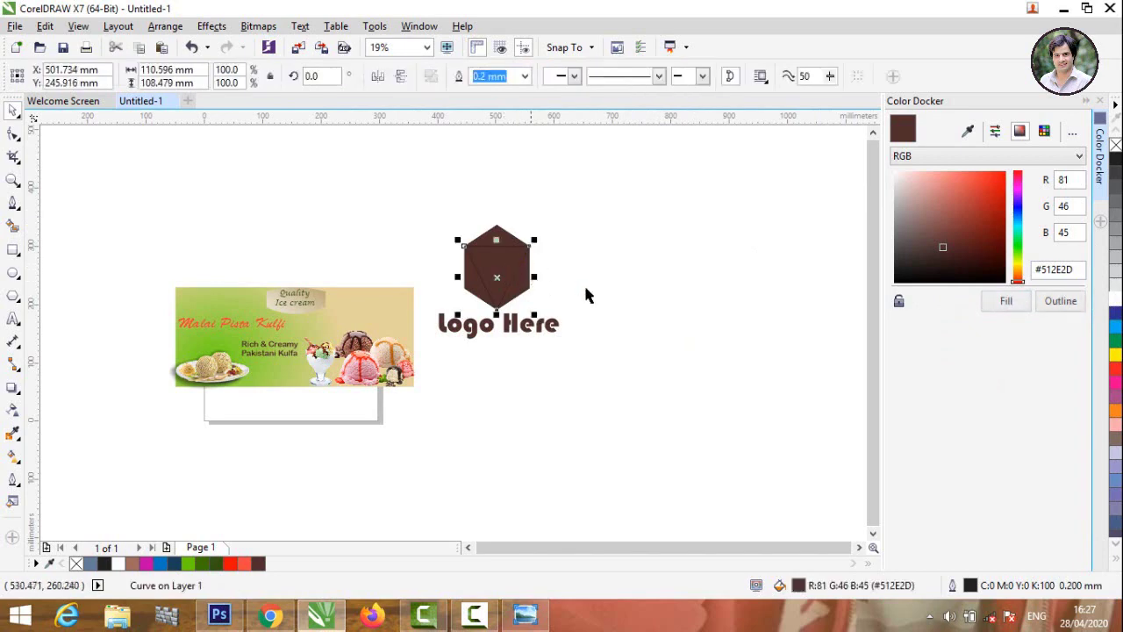
{"action": "left_click", "coordinate": [1115, 302]}
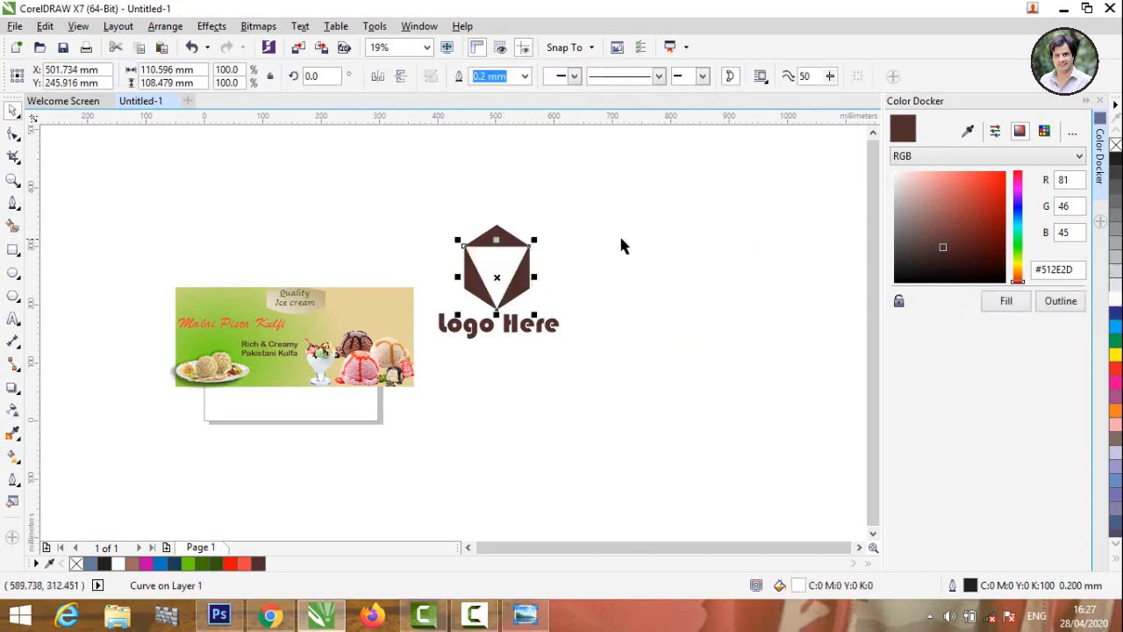
{"action": "left_click", "coordinate": [419, 230]}
{"action": "left_click_drag", "start_coordinate": [416, 197], "coordinate": [637, 378]}
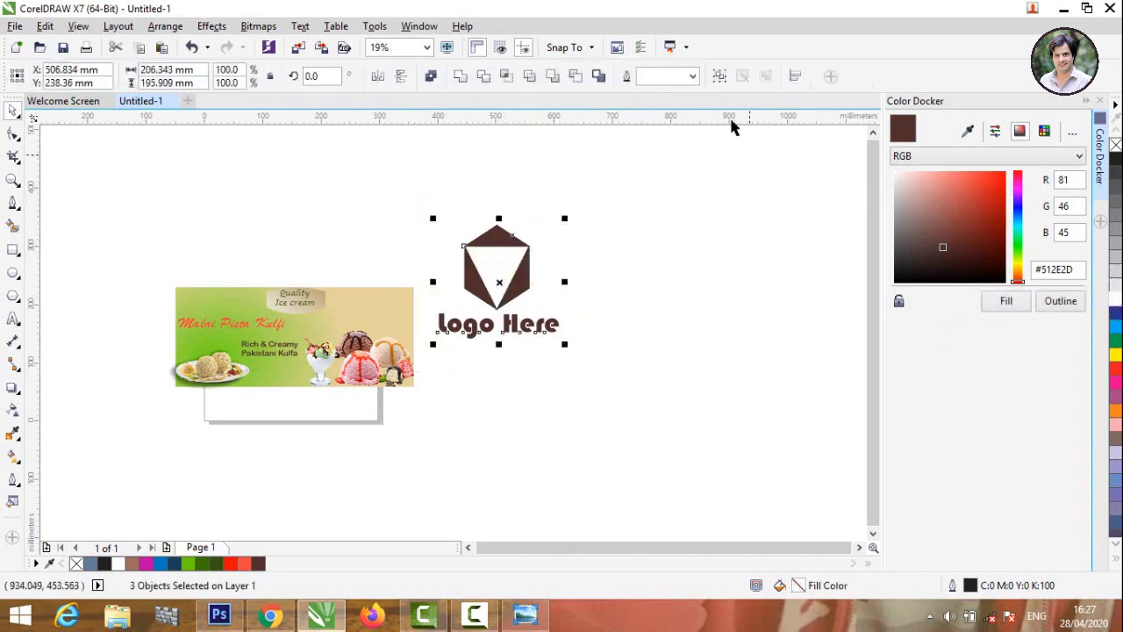
Step: Group the three logo pieces, move them onto the banner, and shrink to about 68%
{"action": "left_click", "coordinate": [717, 77]}
{"action": "left_click", "coordinate": [707, 233]}
{"action": "left_click_drag", "start_coordinate": [493, 244], "coordinate": [382, 233]}
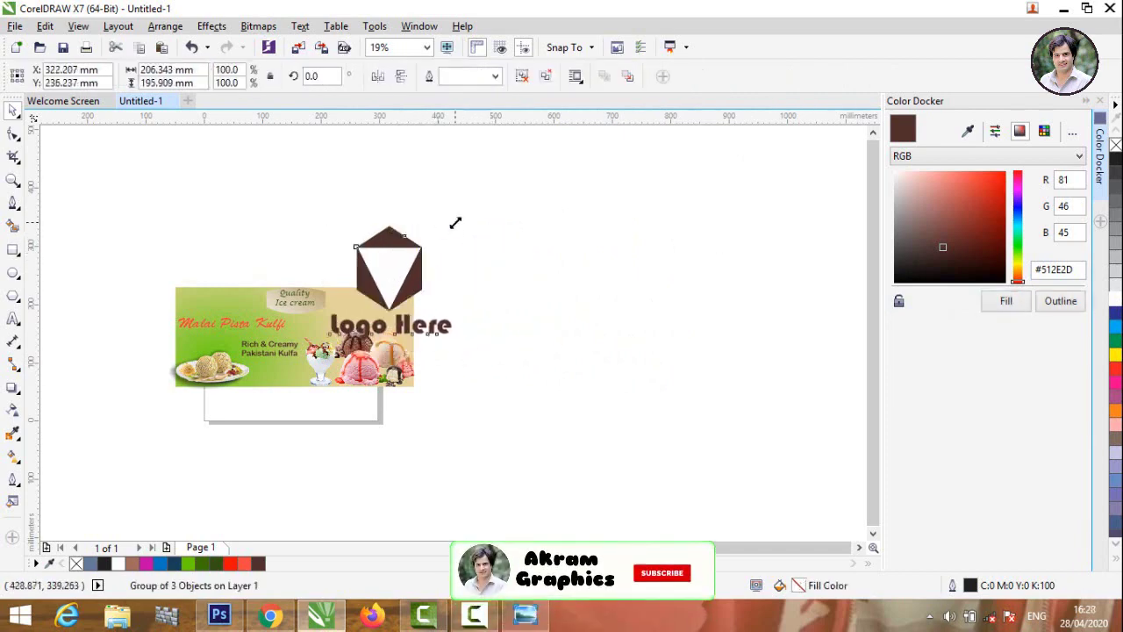
{"action": "left_click_drag", "start_coordinate": [452, 220], "coordinate": [368, 303]}
{"action": "left_click", "coordinate": [564, 303]}
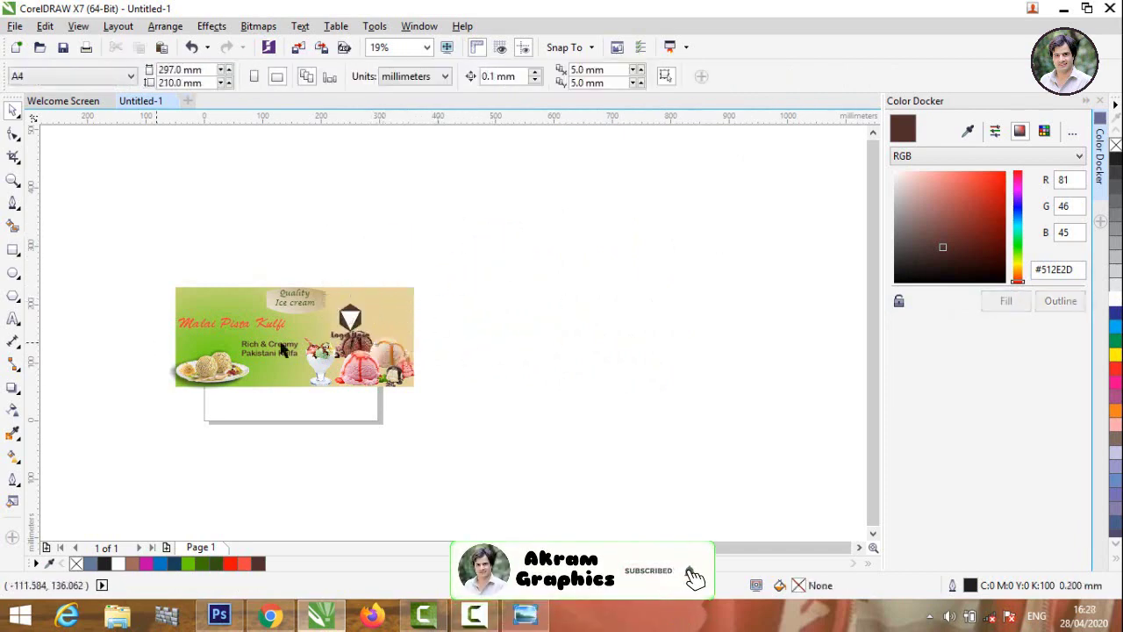
{"action": "scroll", "coordinate": [369, 334], "scroll_direction": "up", "scroll_amount": 2}
{"action": "scroll", "coordinate": [373, 335], "scroll_direction": "up", "scroll_amount": 2}
{"action": "scroll", "coordinate": [386, 339], "scroll_direction": "down", "scroll_amount": 2}
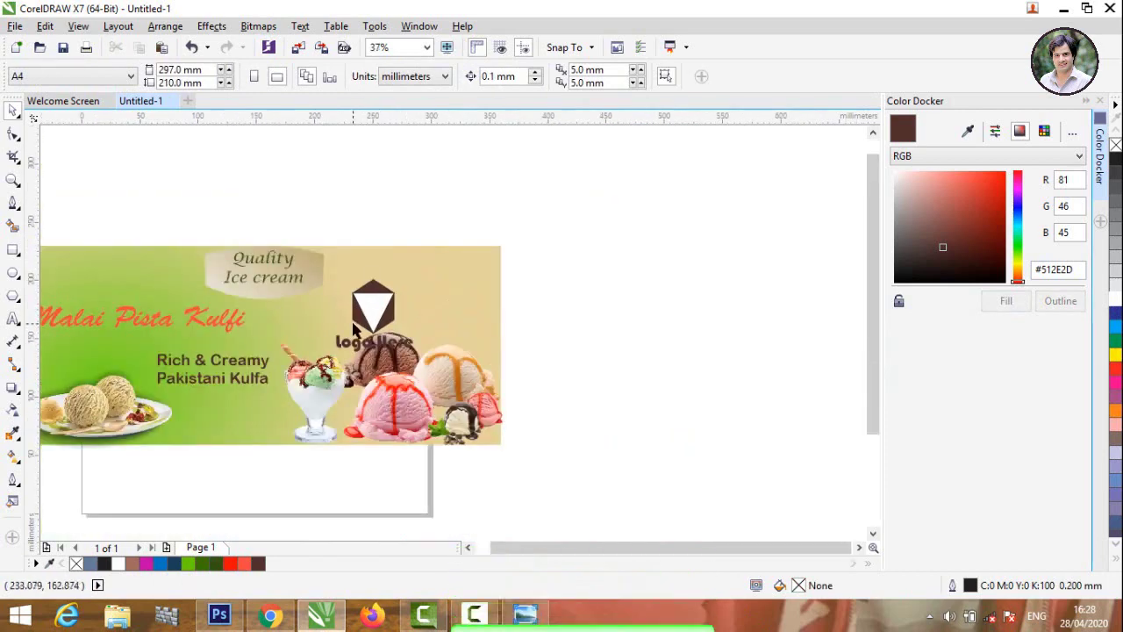
Step: Position the shrunken logo at the banner's top-right corner
{"action": "left_click", "coordinate": [403, 299]}
{"action": "mouse_move", "coordinate": [403, 299]}
{"action": "left_mouse_down"}
{"action": "mouse_move", "coordinate": [451, 282]}
{"action": "mouse_move", "coordinate": [544, 281]}
{"action": "left_mouse_up"}
{"action": "left_click", "coordinate": [507, 296]}
{"action": "scroll", "coordinate": [437, 297], "scroll_direction": "up", "scroll_amount": 2}
{"action": "scroll", "coordinate": [394, 289], "scroll_direction": "up", "scroll_amount": 2}
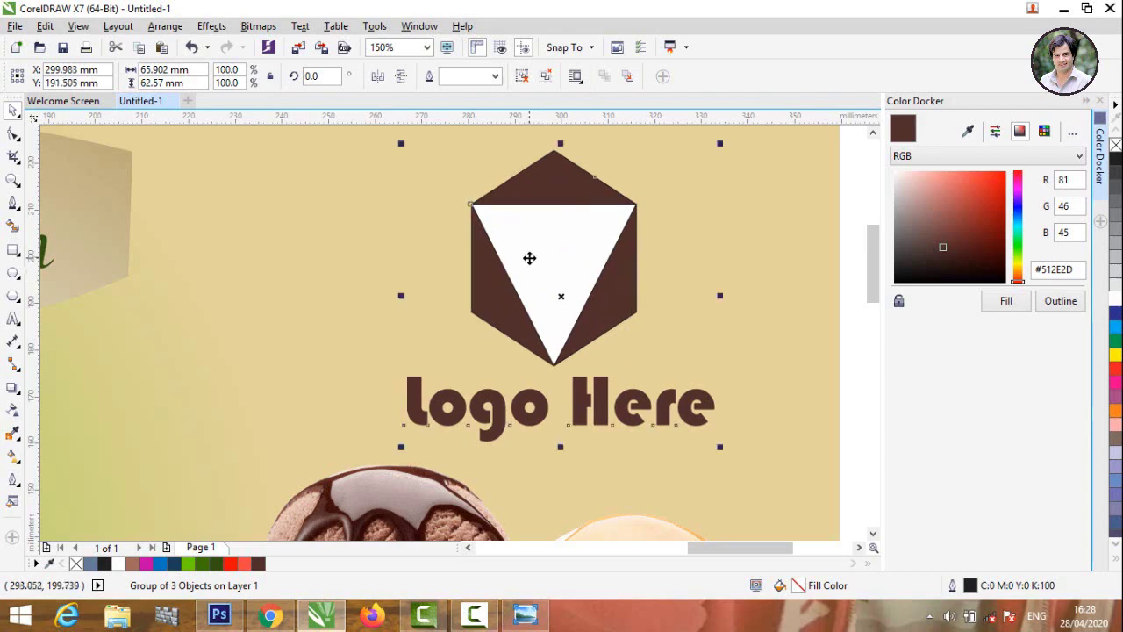
{"action": "scroll", "coordinate": [529, 258], "scroll_direction": "down", "scroll_amount": 4}
{"action": "left_click", "coordinate": [683, 273]}
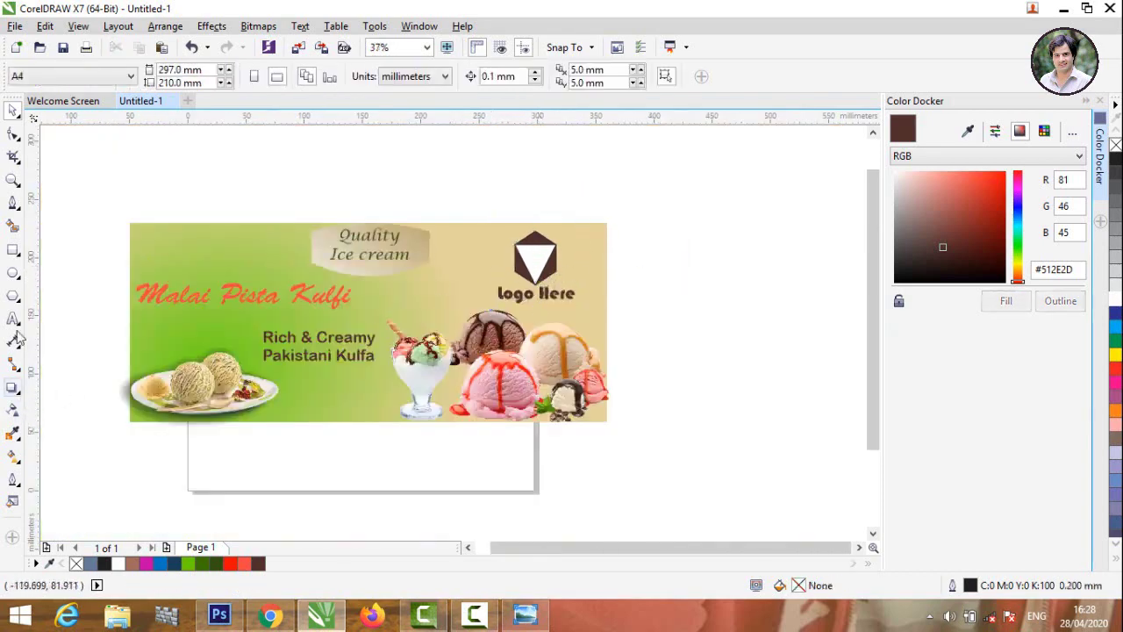
Step: Smart Fill the logo's inner triangle with the banner's sampled tan, C26 M28 Y60 K1
{"action": "left_click", "coordinate": [12, 226]}
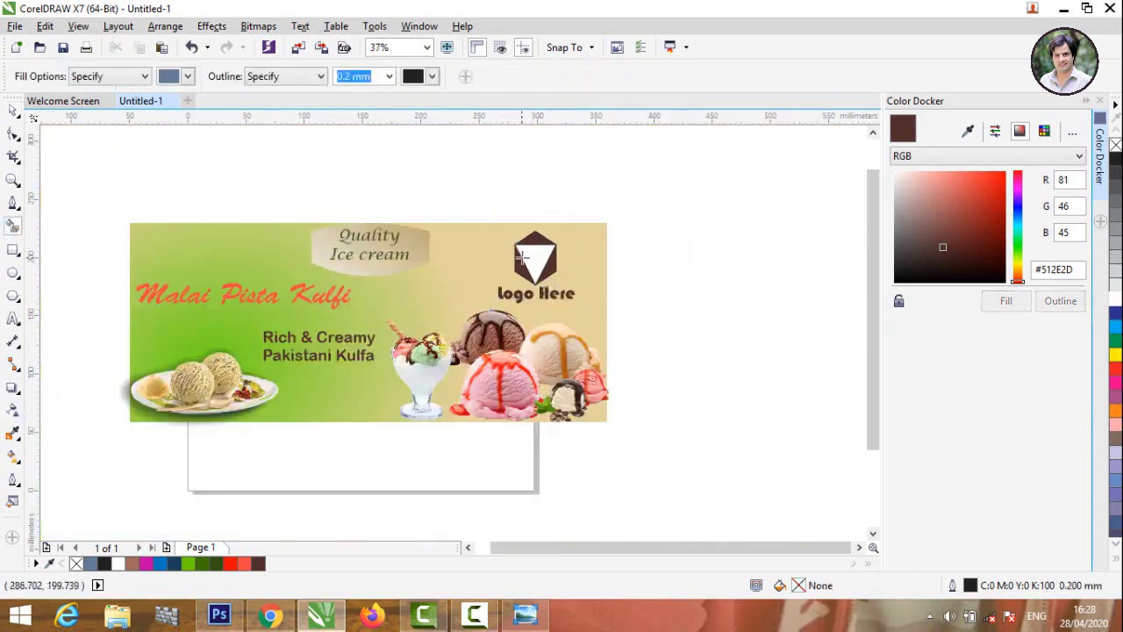
{"action": "left_click", "coordinate": [521, 254]}
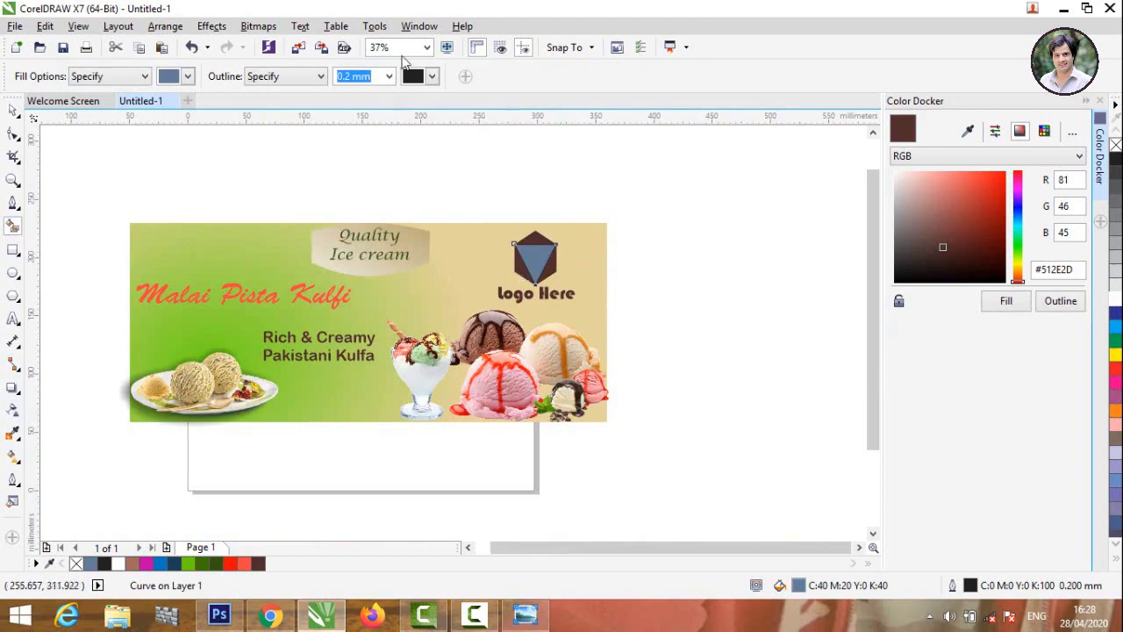
{"action": "left_click", "coordinate": [966, 136]}
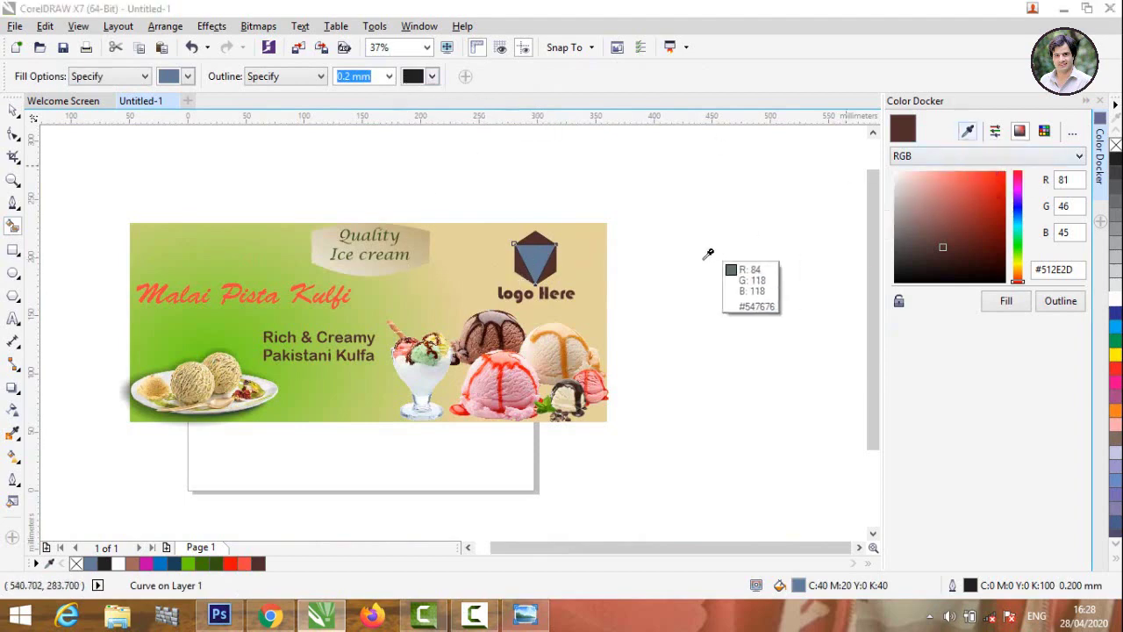
{"action": "left_click", "coordinate": [433, 235]}
{"action": "left_click", "coordinate": [1007, 301]}
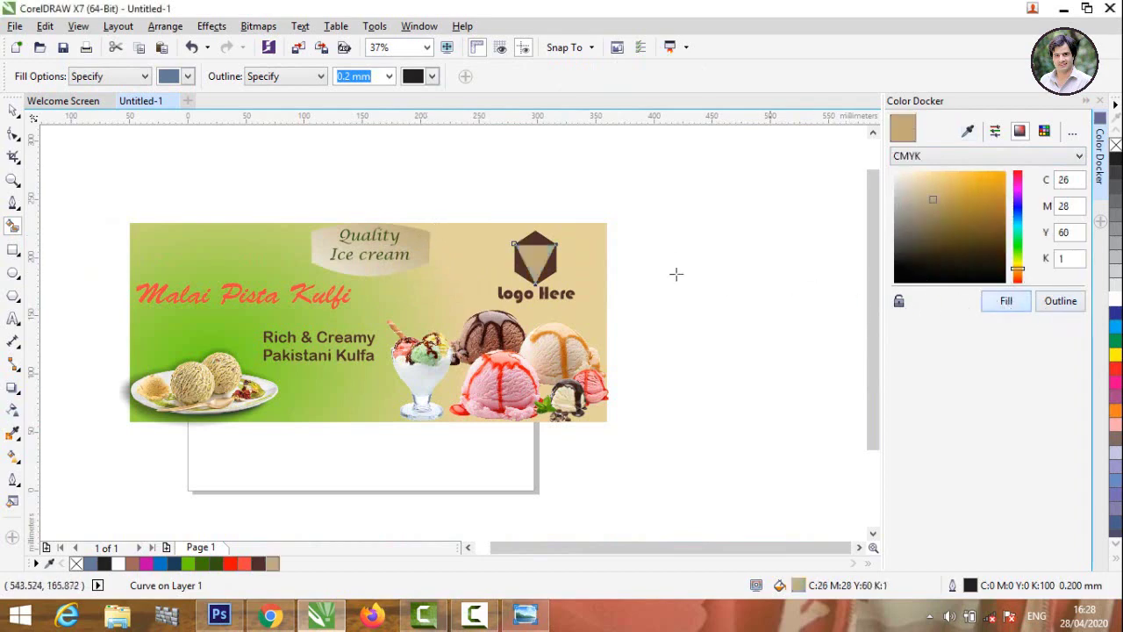
{"action": "left_click", "coordinate": [13, 114]}
{"action": "left_click", "coordinate": [190, 209]}
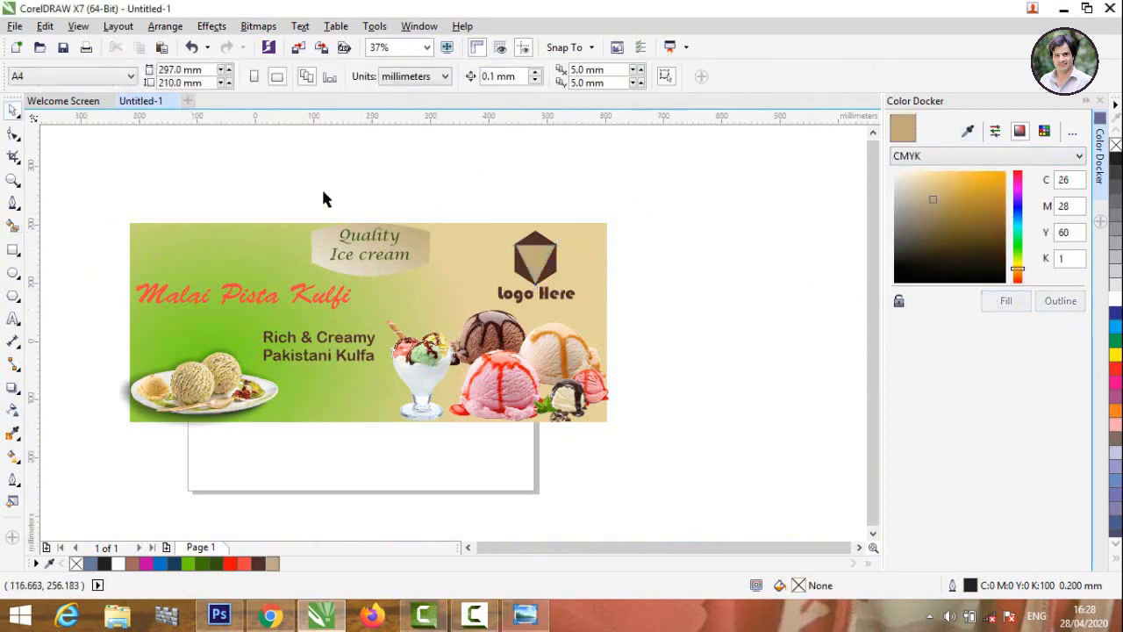
{"action": "scroll", "coordinate": [321, 187], "scroll_direction": "down", "scroll_amount": 2}
Step: Set the outline of the selected banner and logo objects to None
{"action": "left_click_drag", "start_coordinate": [314, 220], "coordinate": [491, 369]}
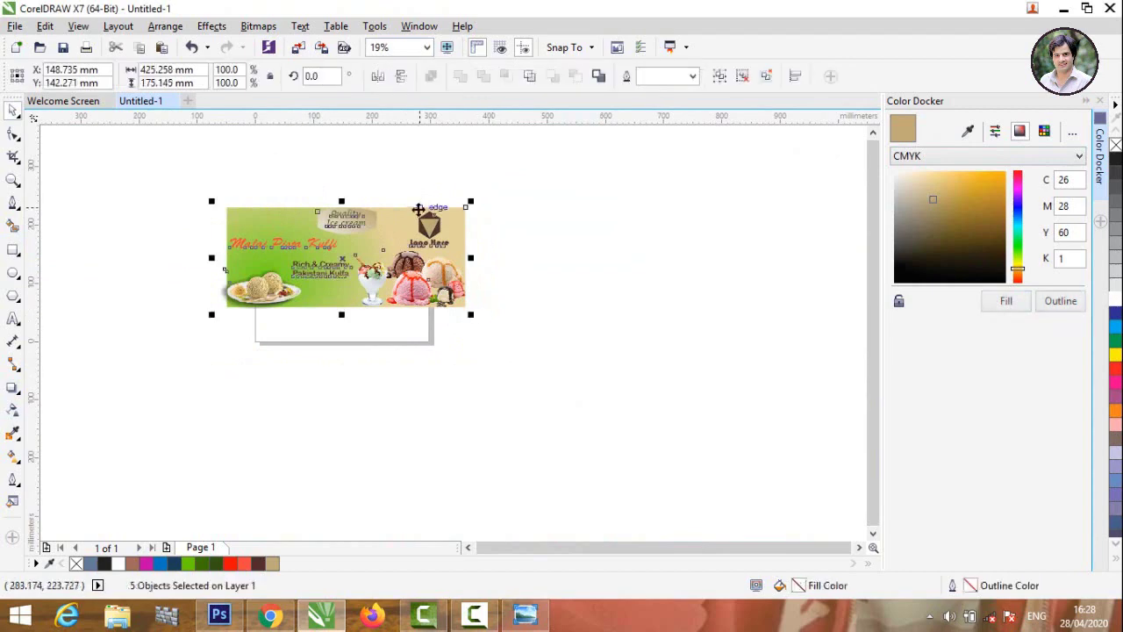
{"action": "scroll", "coordinate": [490, 182], "scroll_direction": "up", "scroll_amount": 2}
{"action": "left_click", "coordinate": [694, 80]}
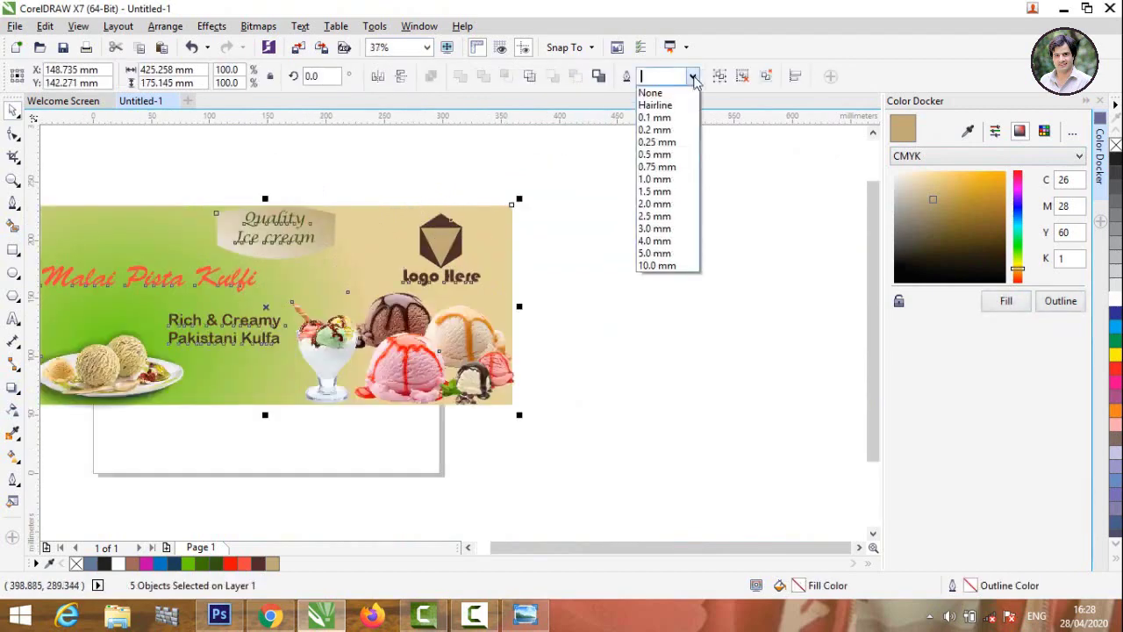
{"action": "left_click", "coordinate": [658, 91]}
{"action": "left_click", "coordinate": [664, 184]}
{"action": "scroll", "coordinate": [664, 184], "scroll_direction": "down", "scroll_amount": 2}
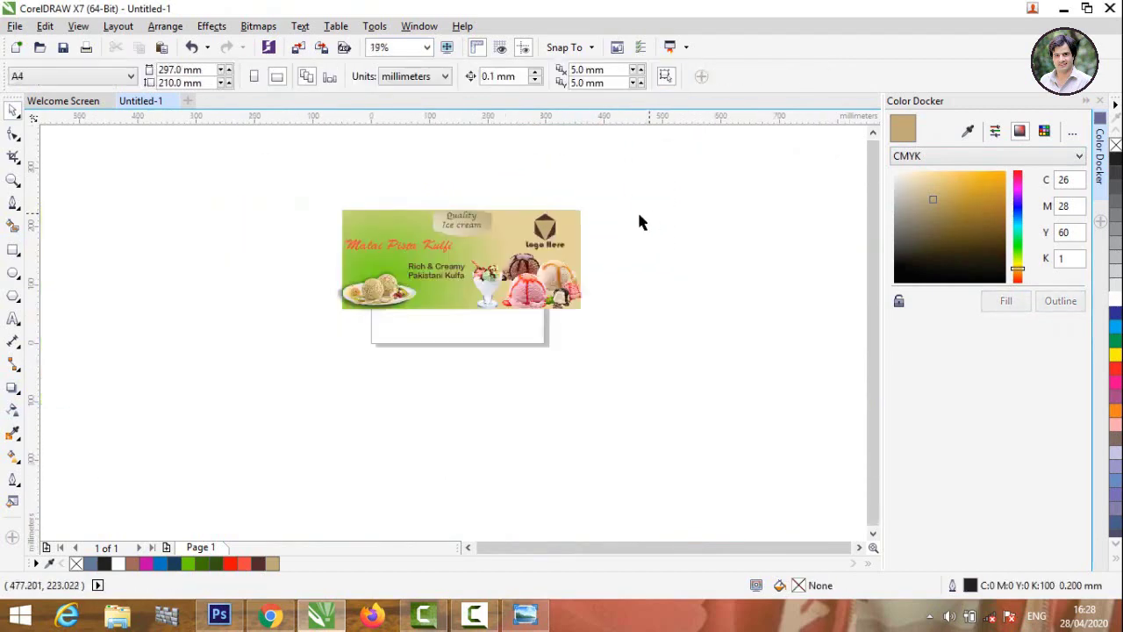
Step: Group all five banner pieces into a single object
{"action": "left_click_drag", "start_coordinate": [292, 168], "coordinate": [643, 307]}
{"action": "scroll", "coordinate": [658, 271], "scroll_direction": "up", "scroll_amount": 2}
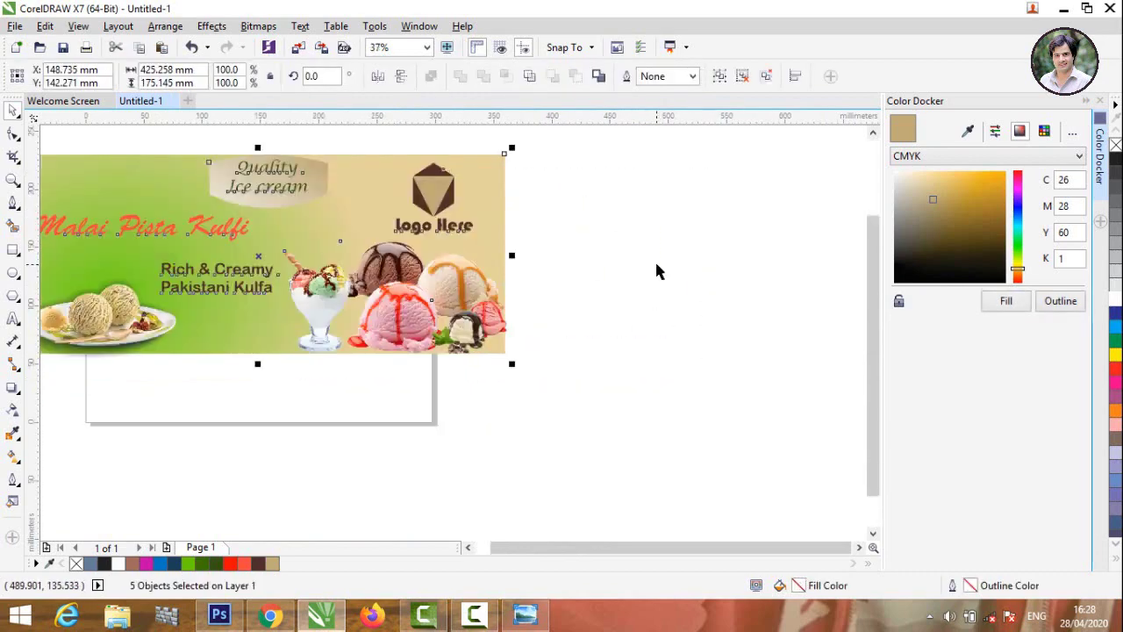
{"action": "scroll", "coordinate": [535, 200], "scroll_direction": "down", "scroll_amount": 2}
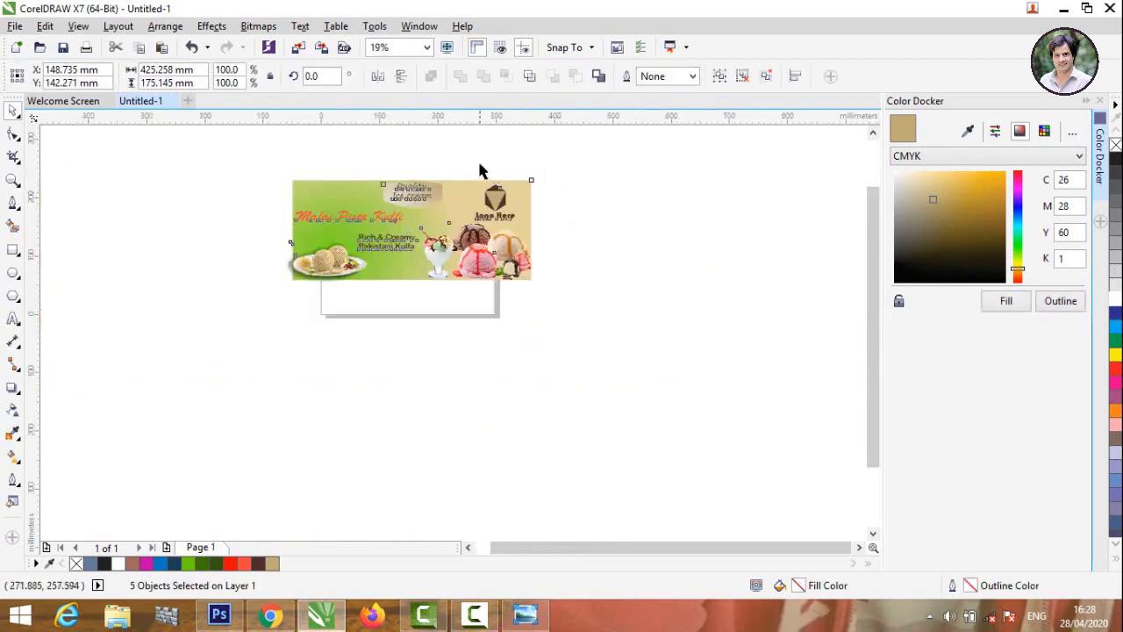
{"action": "scroll", "coordinate": [480, 159], "scroll_direction": "up", "scroll_amount": 2}
{"action": "left_click", "coordinate": [719, 78]}
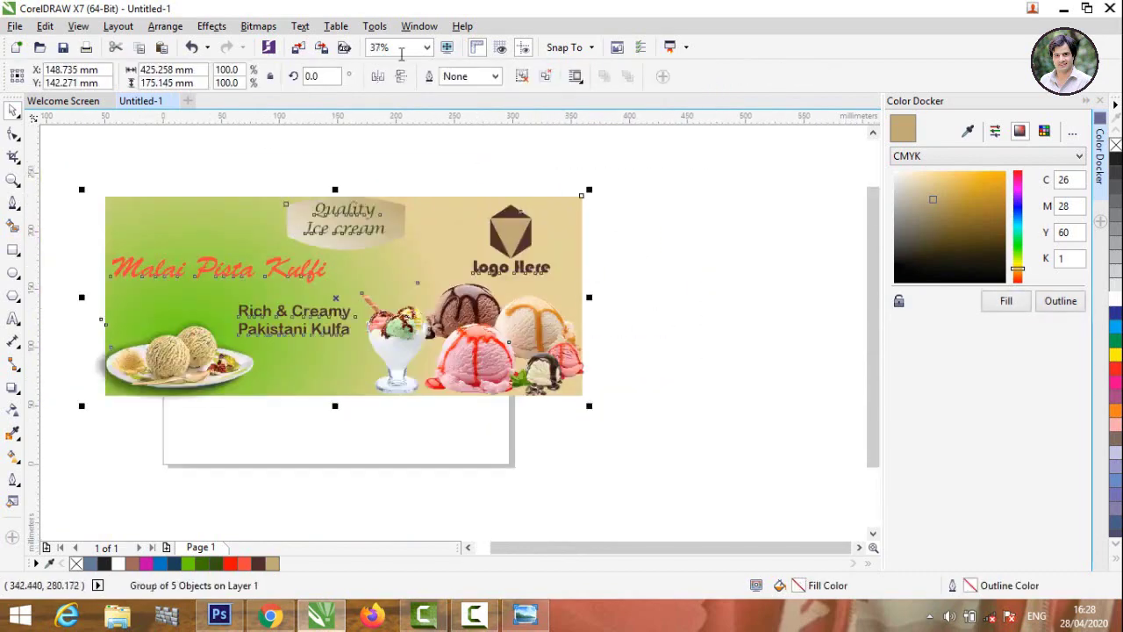
Step: Export the banner to the Desktop as a PNG named 'kulfa' with default PNG settings
{"action": "left_click", "coordinate": [15, 26]}
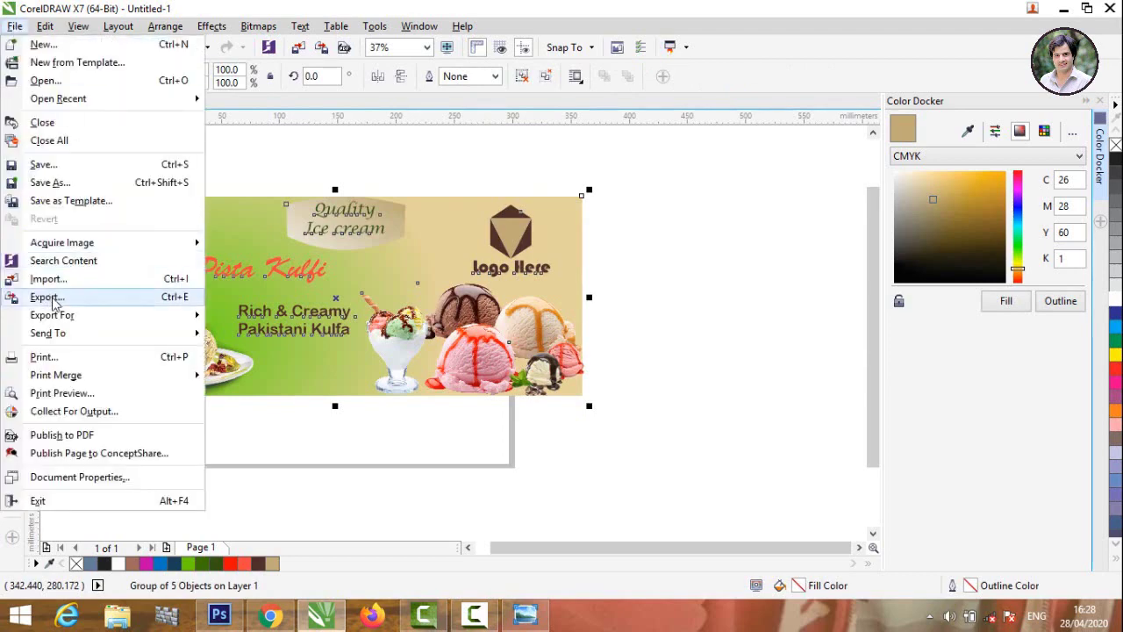
{"action": "left_click", "coordinate": [48, 297]}
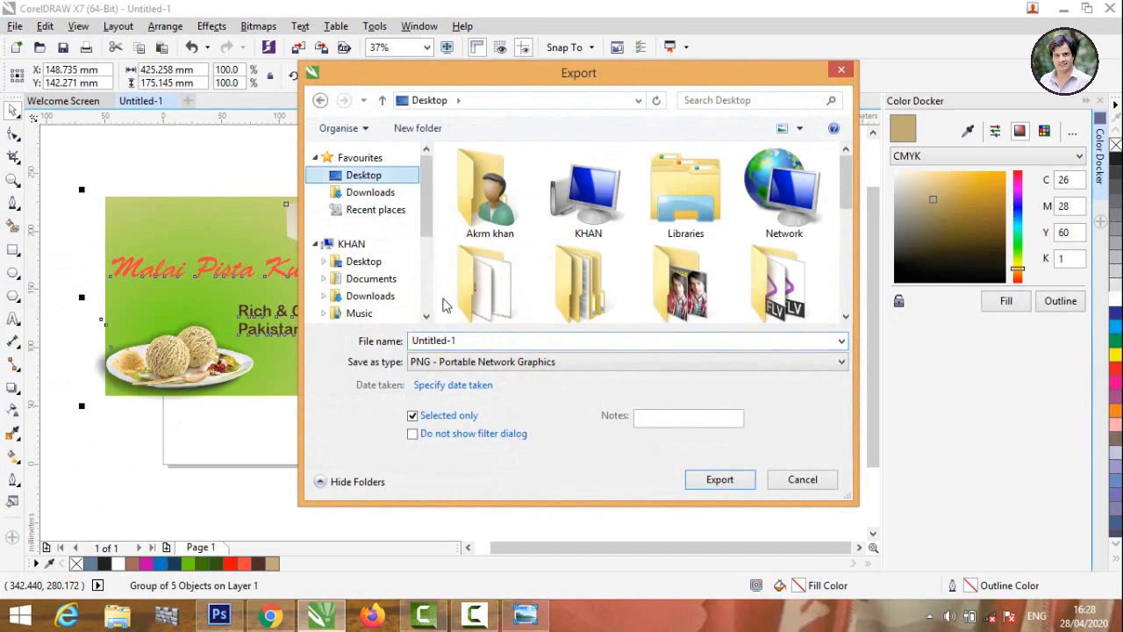
{"action": "double_click", "coordinate": [483, 341]}
{"action": "type", "text": "kulfa"}
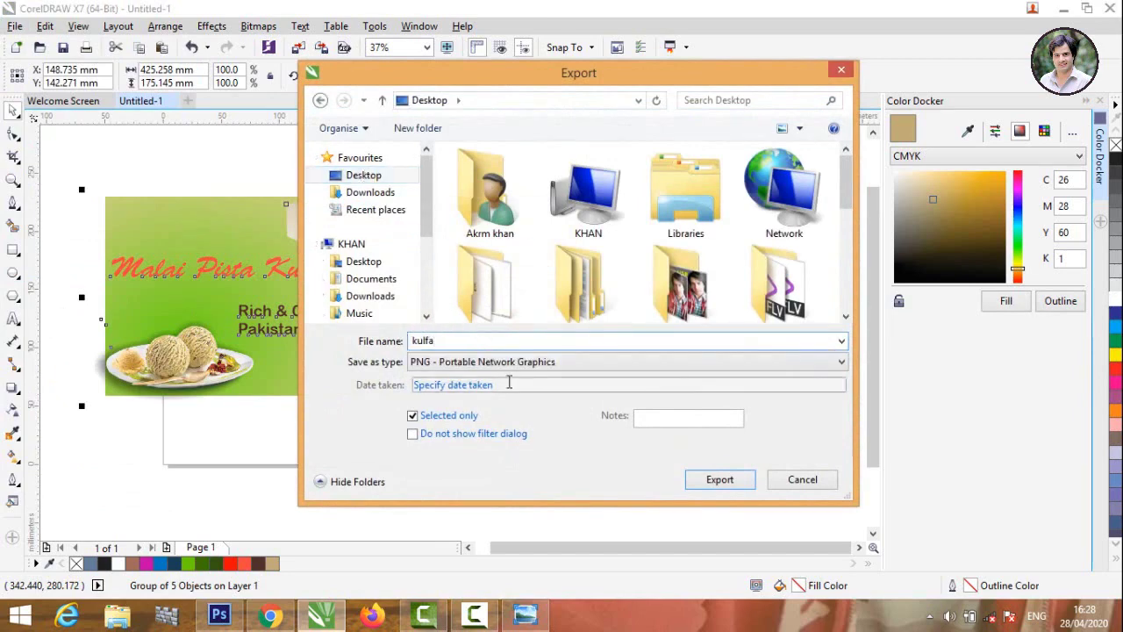
{"action": "left_click", "coordinate": [510, 363]}
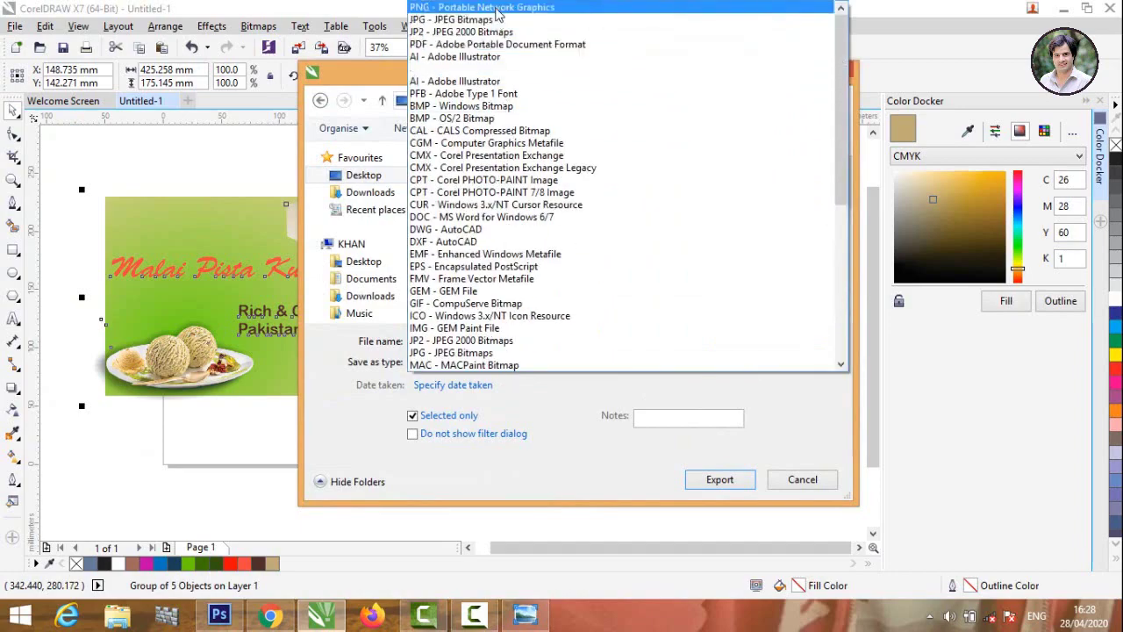
{"action": "left_click", "coordinate": [491, 7]}
{"action": "left_click", "coordinate": [699, 482]}
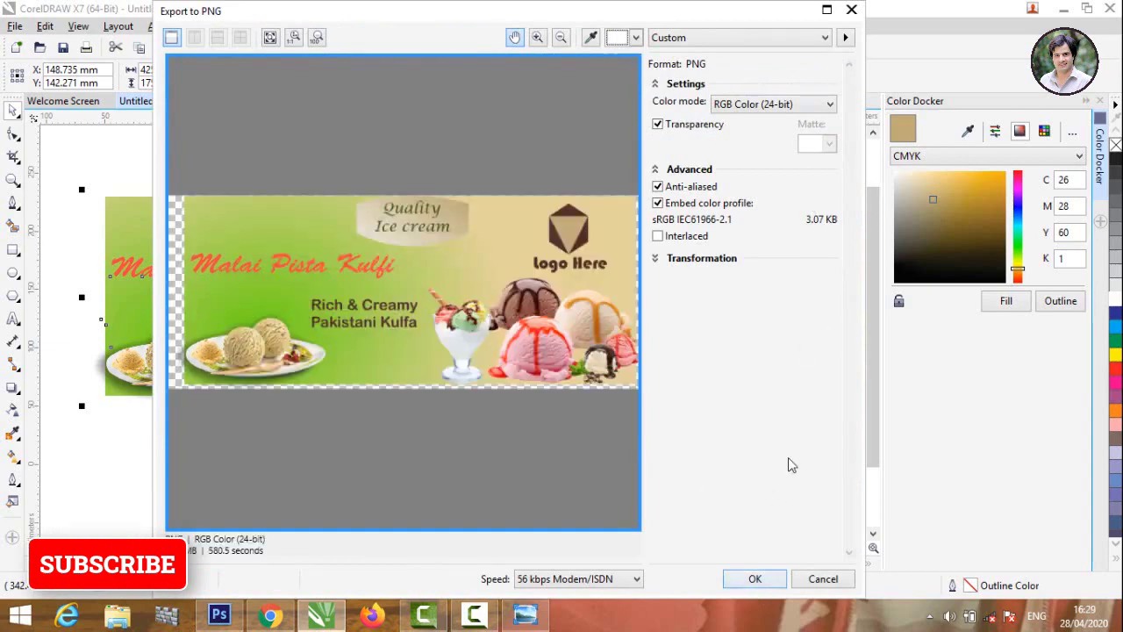
{"action": "left_click", "coordinate": [755, 581]}
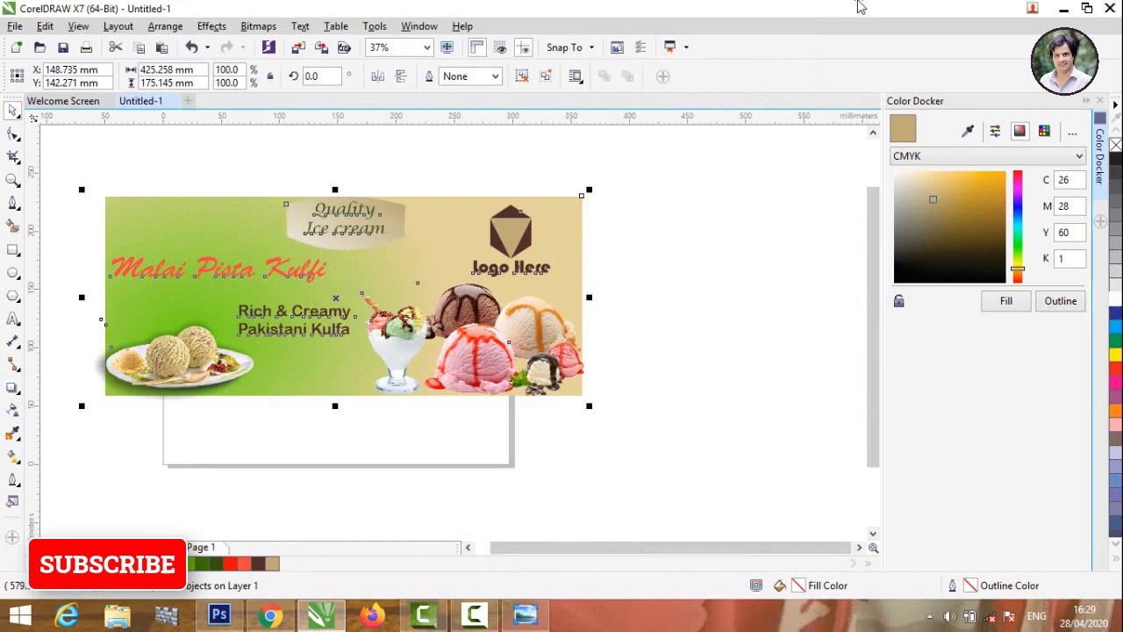
{"action": "left_click", "coordinate": [1059, 8]}
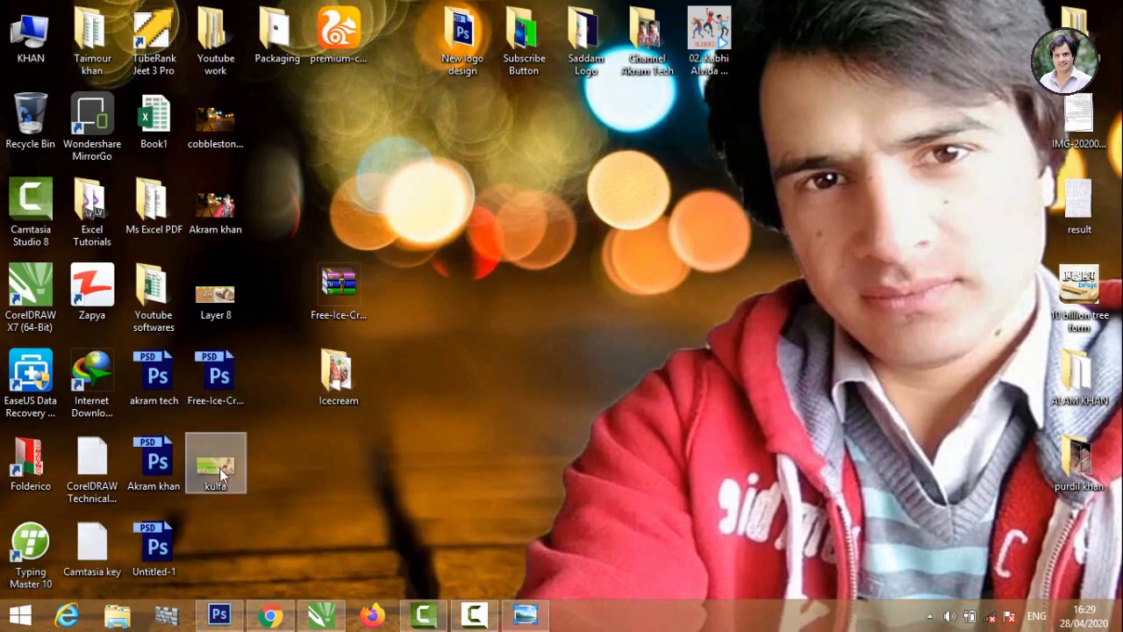
Step: Open the tub mockup, edit its Place Design smart object, and drop kulfa.png into it
{"action": "left_click", "coordinate": [215, 463]}
{"action": "mouse_move", "coordinate": [219, 377]}
{"action": "left_mouse_down"}
{"action": "mouse_move", "coordinate": [215, 621]}
{"action": "mouse_move", "coordinate": [314, 350]}
{"action": "left_mouse_up"}
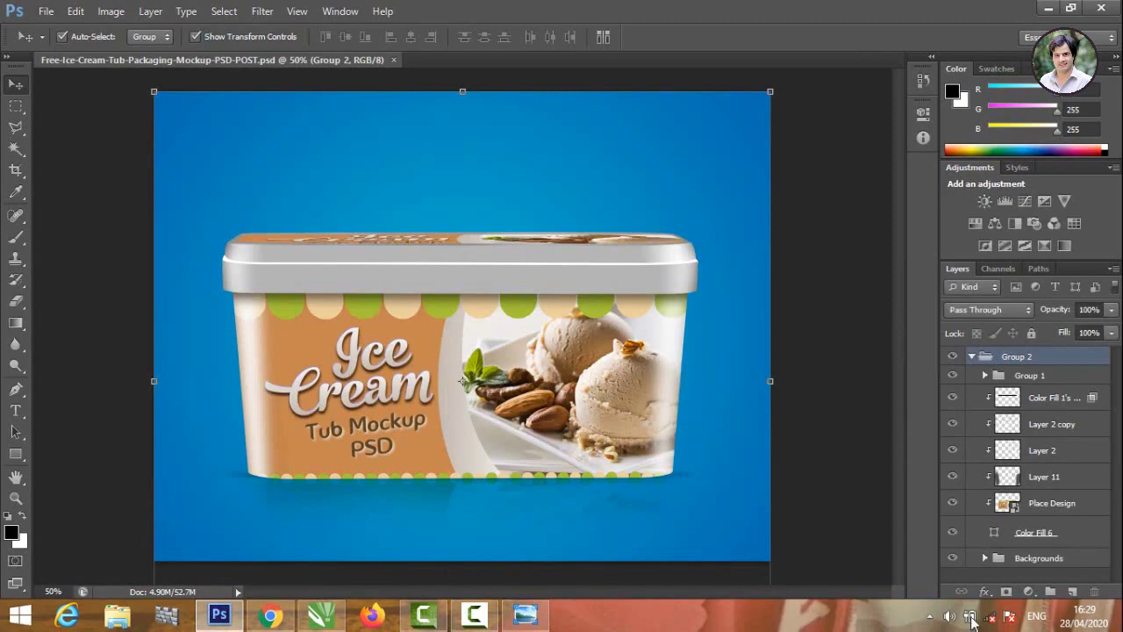
{"action": "double_click", "coordinate": [1006, 506]}
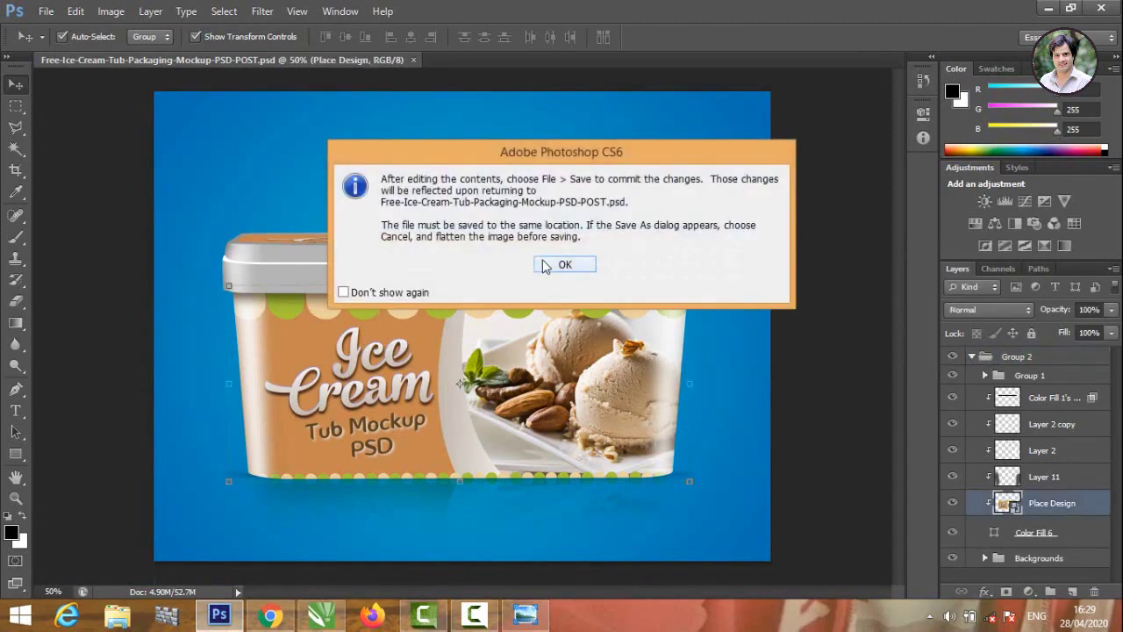
{"action": "left_click", "coordinate": [563, 265]}
{"action": "left_click", "coordinate": [1049, 8]}
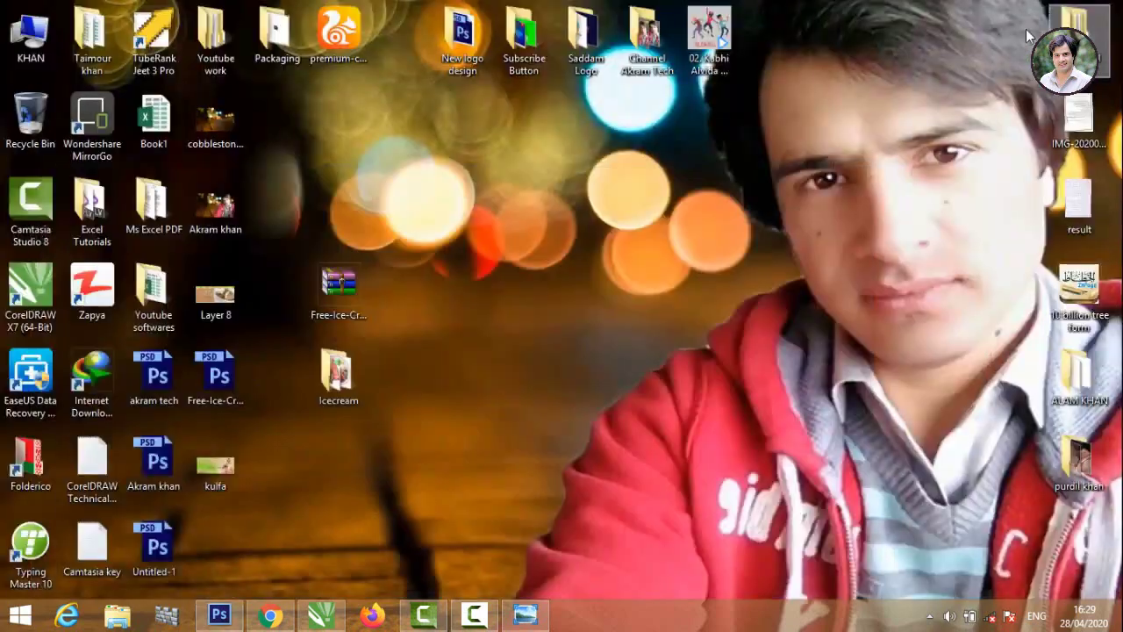
{"action": "mouse_move", "coordinate": [216, 484]}
{"action": "left_mouse_down"}
{"action": "mouse_move", "coordinate": [249, 613]}
{"action": "mouse_move", "coordinate": [351, 311]}
{"action": "left_mouse_up"}
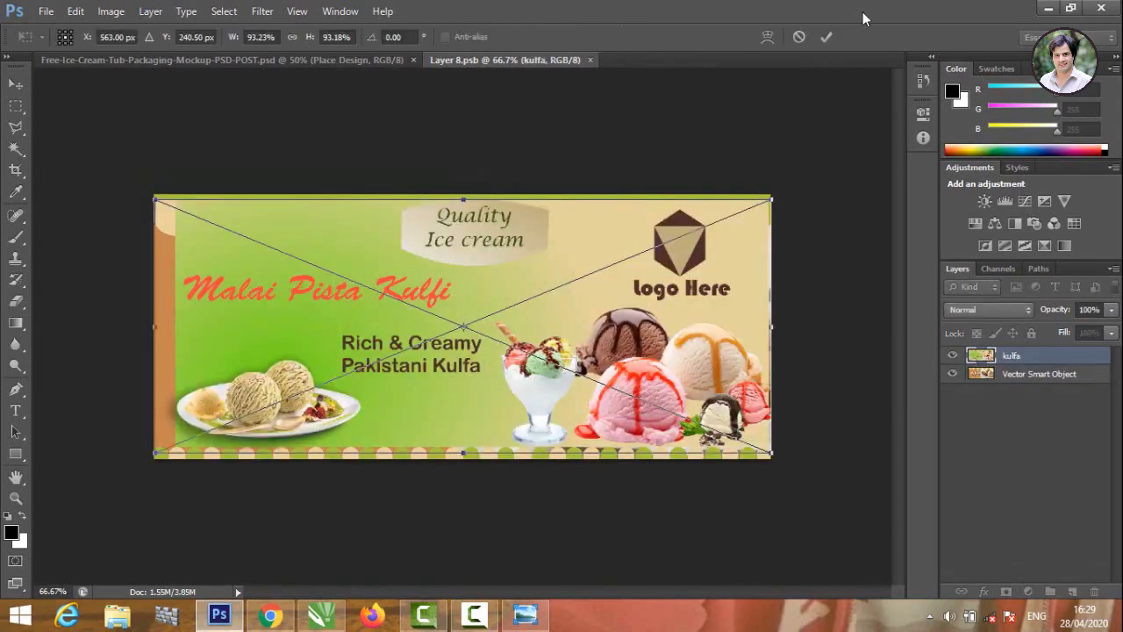
Step: Stretch the placed kulfa banner to the left and bottom canvas edges
{"action": "left_click", "coordinate": [833, 36]}
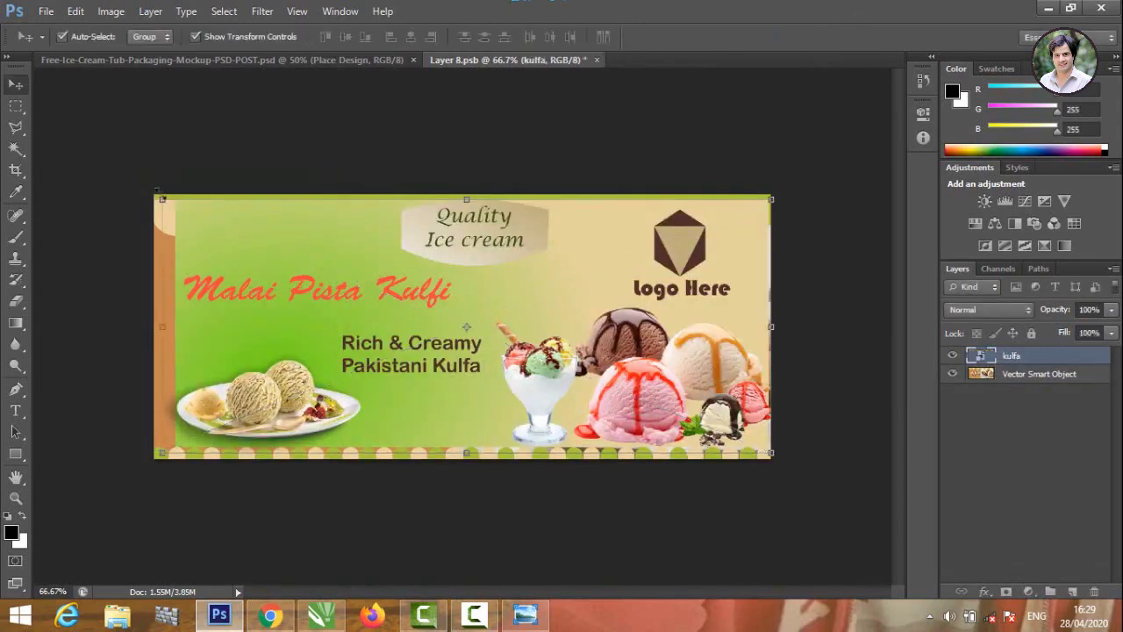
{"action": "left_click_drag", "start_coordinate": [163, 200], "coordinate": [133, 193]}
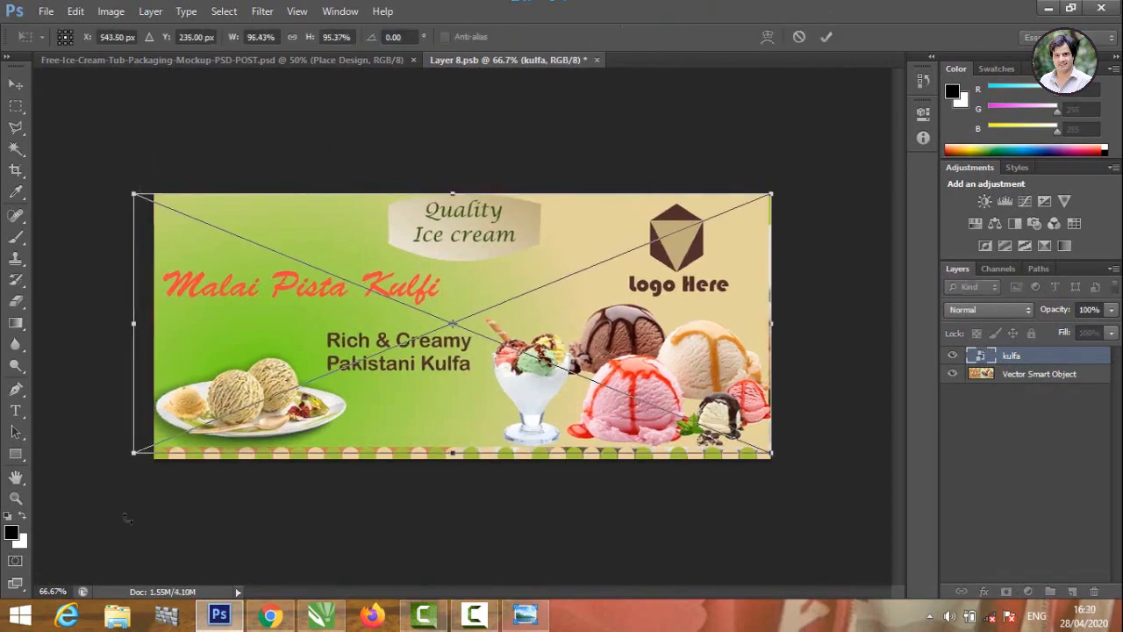
{"action": "left_click_drag", "start_coordinate": [131, 457], "coordinate": [133, 469]}
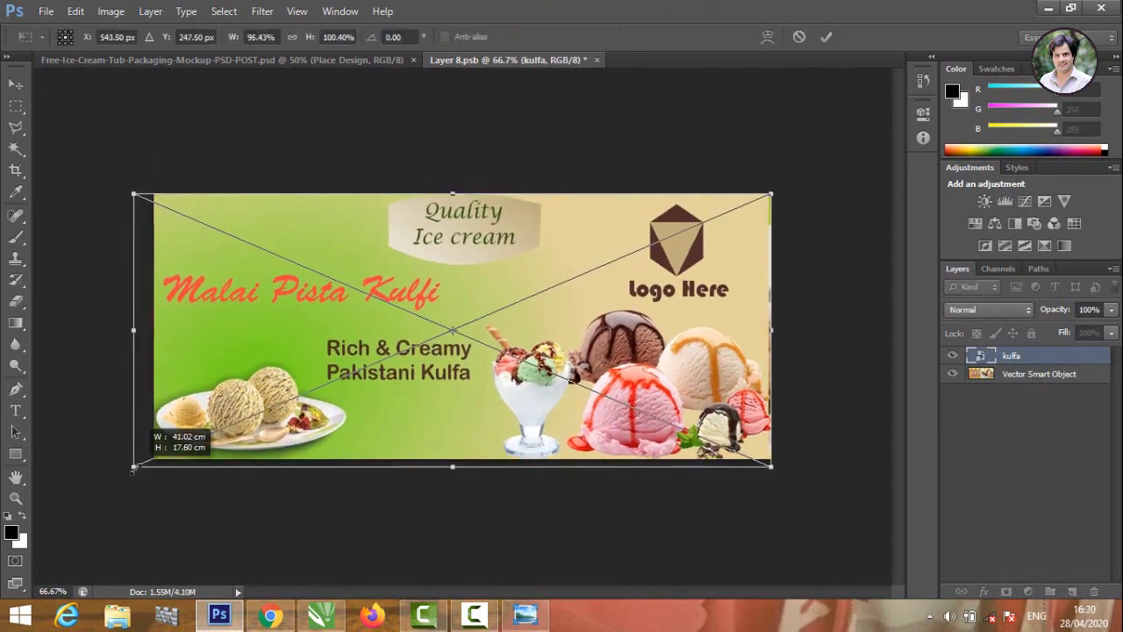
{"action": "left_click", "coordinate": [828, 37]}
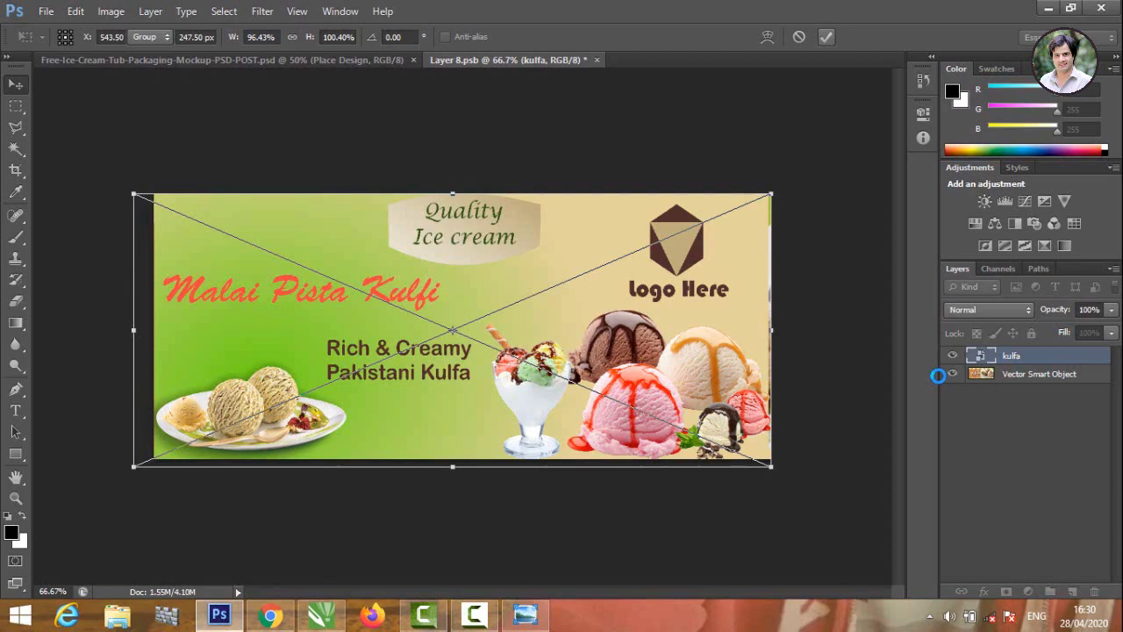
Step: Delete the Vector Smart Object layer, then close Layer 8.psb saving changes
{"action": "right_click", "coordinate": [1036, 375]}
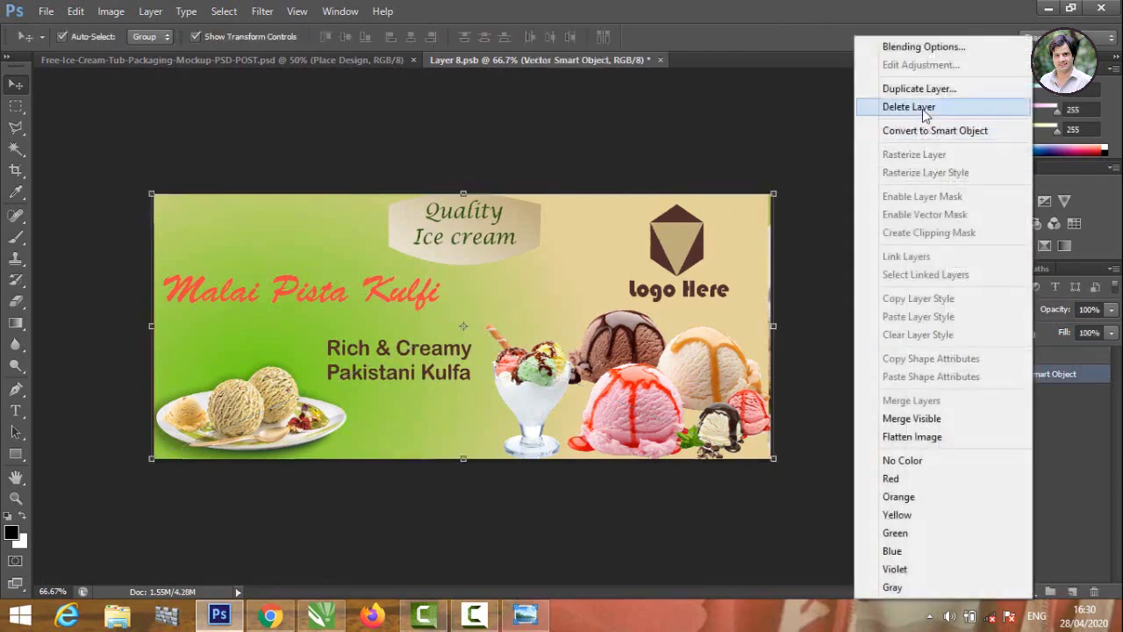
{"action": "left_click", "coordinate": [903, 106]}
{"action": "left_click", "coordinate": [436, 225]}
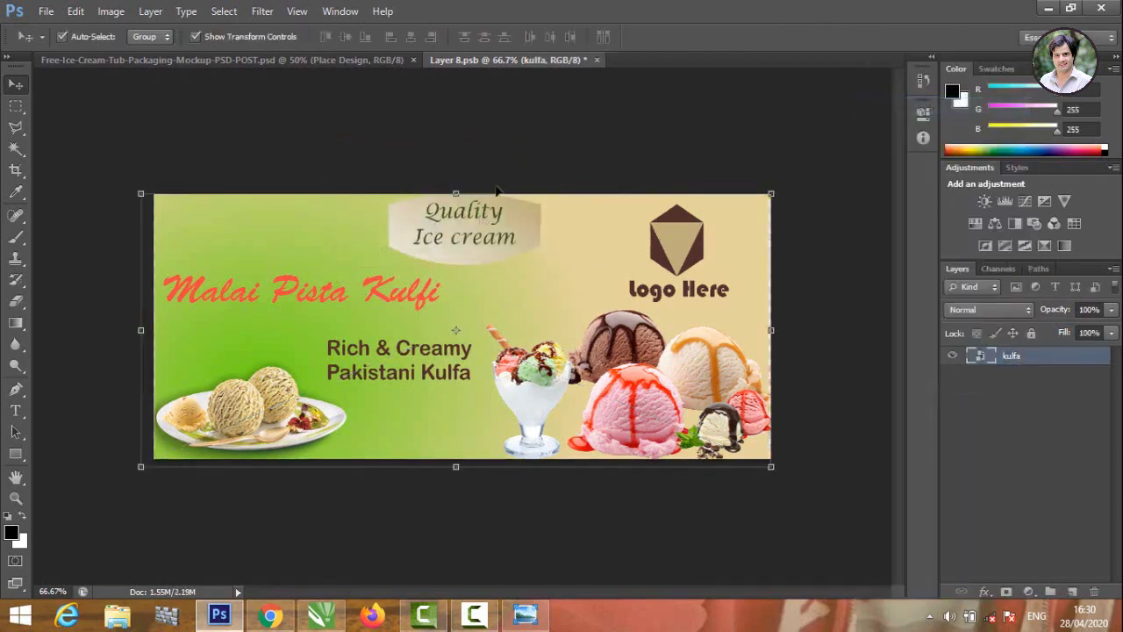
{"action": "left_click", "coordinate": [596, 59]}
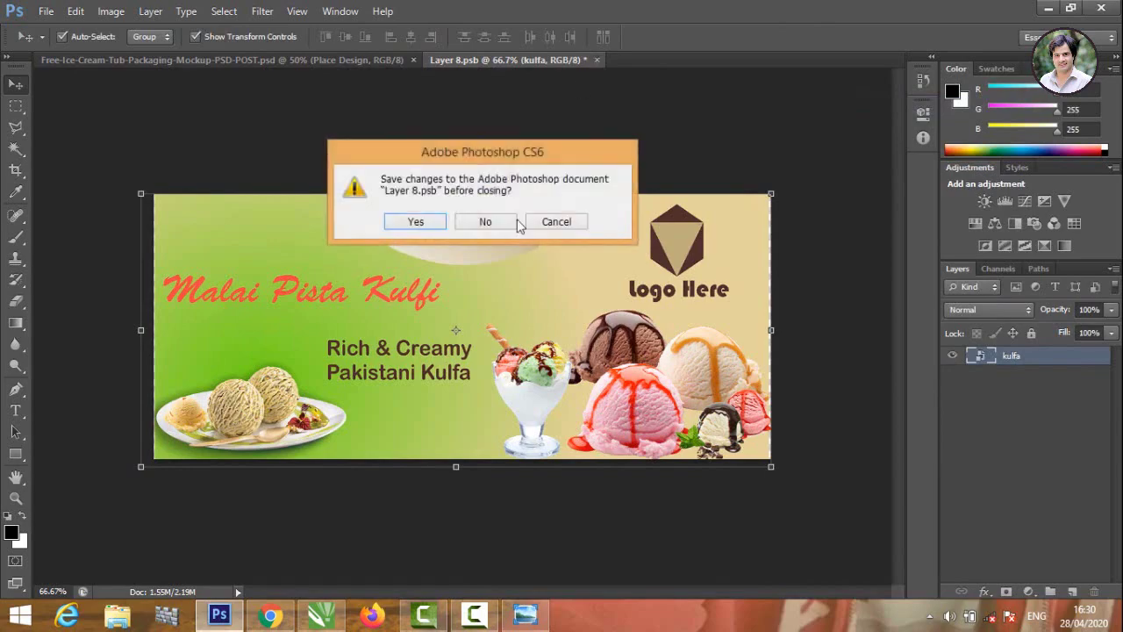
{"action": "left_click", "coordinate": [436, 225]}
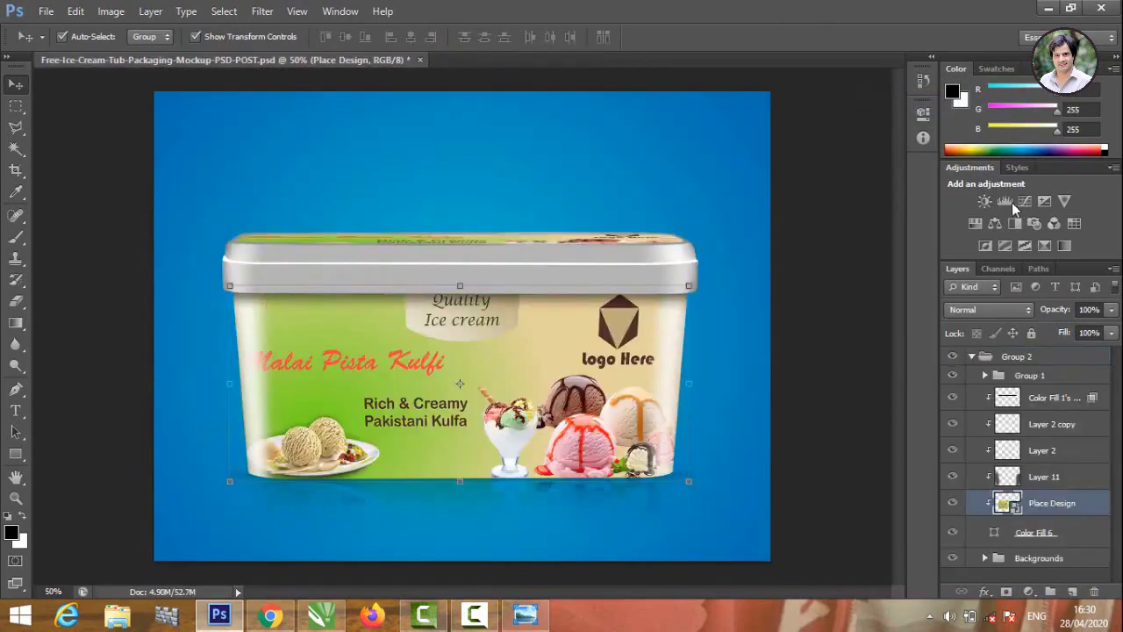